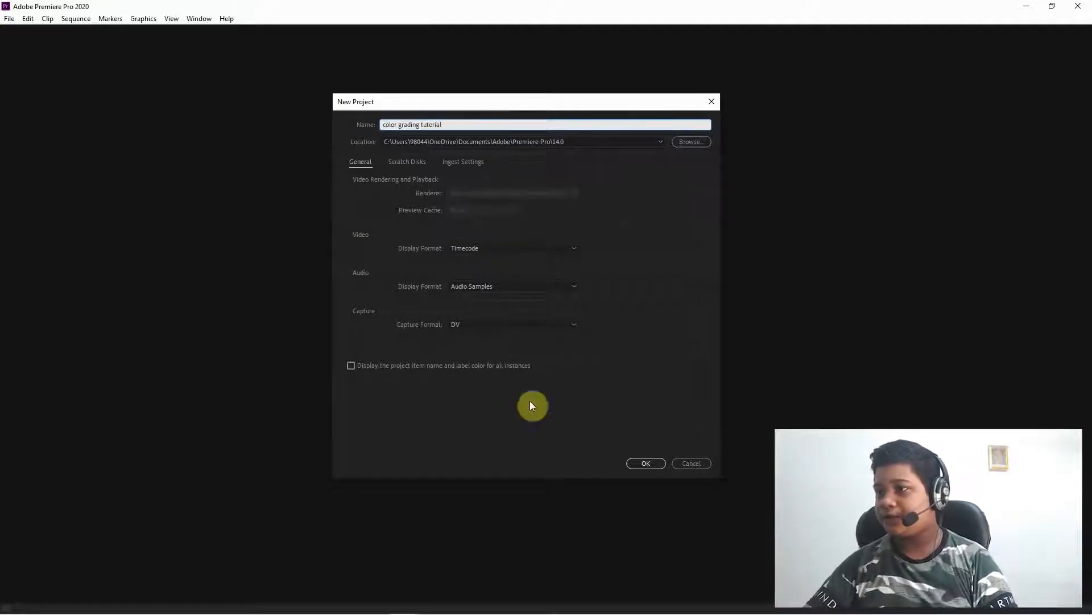
Step: Create the color grading tutorial project, overwriting the existing one, and narrow the tools area to a single column
click(641, 465)
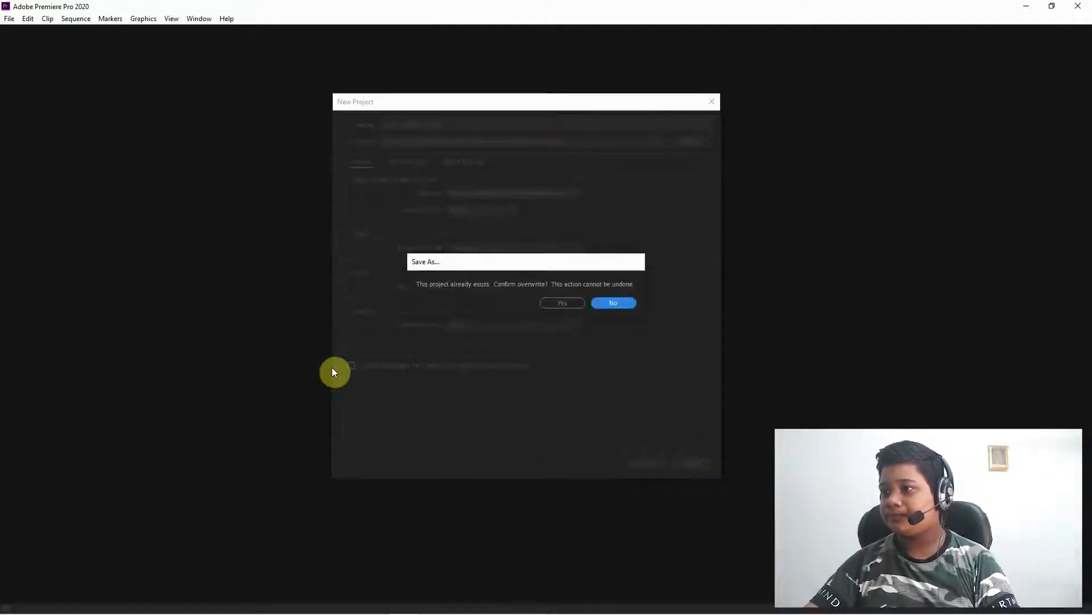
click(562, 301)
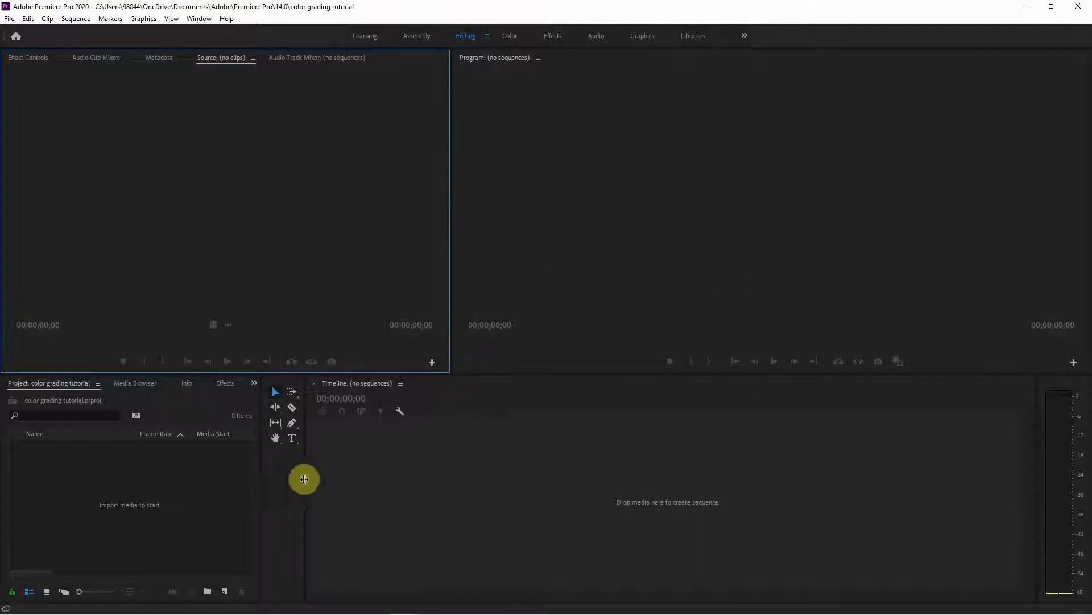
drag(302, 476, 258, 478)
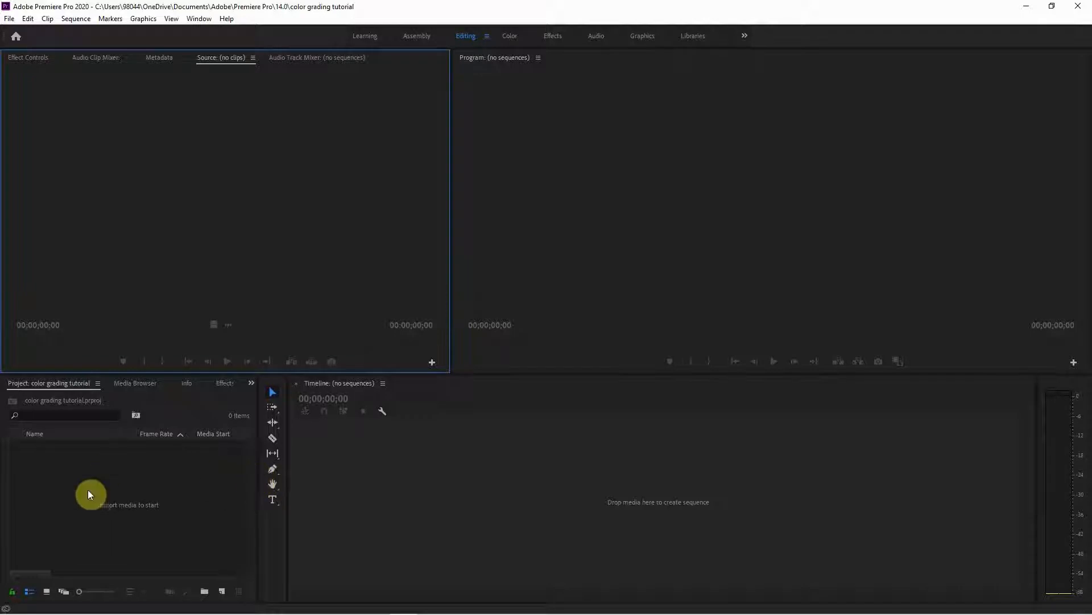
Step: Import video.mp4 from Local Disk (E:) into the project
click(91, 504)
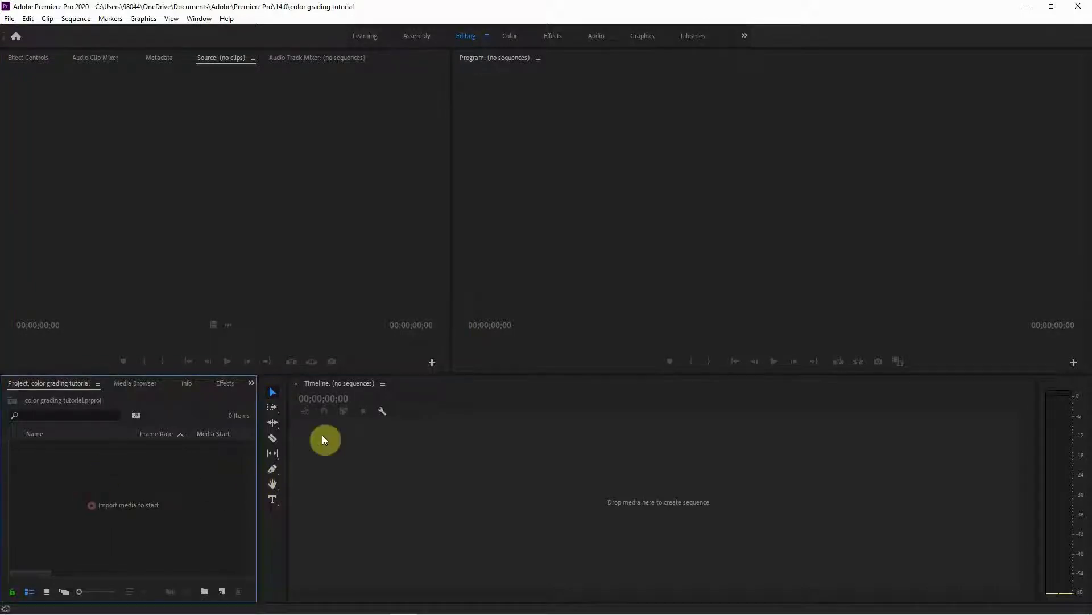
double_click(161, 478)
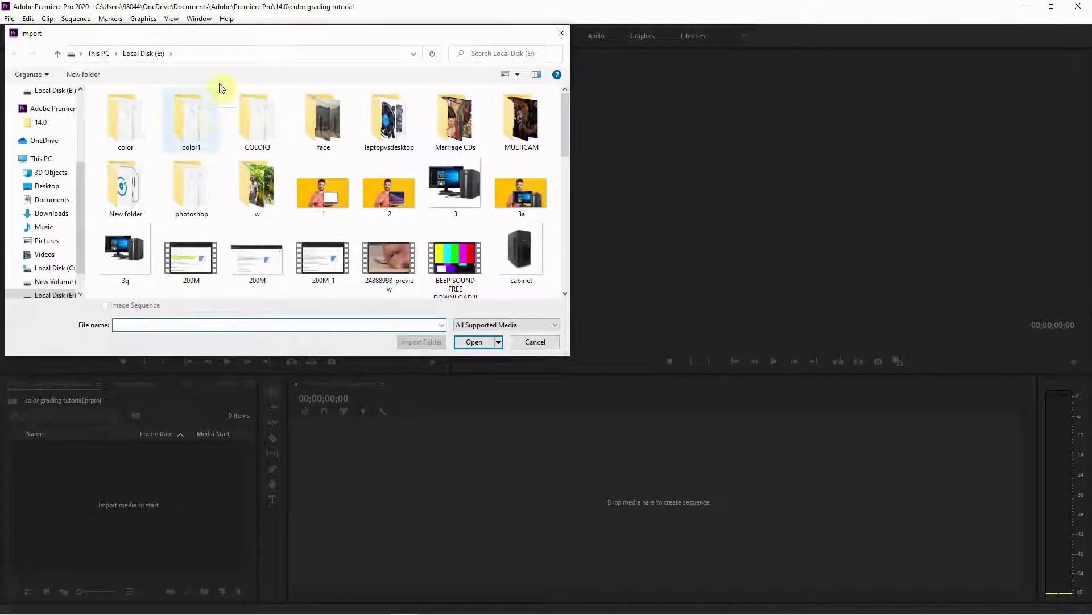
drag(268, 34, 388, 125)
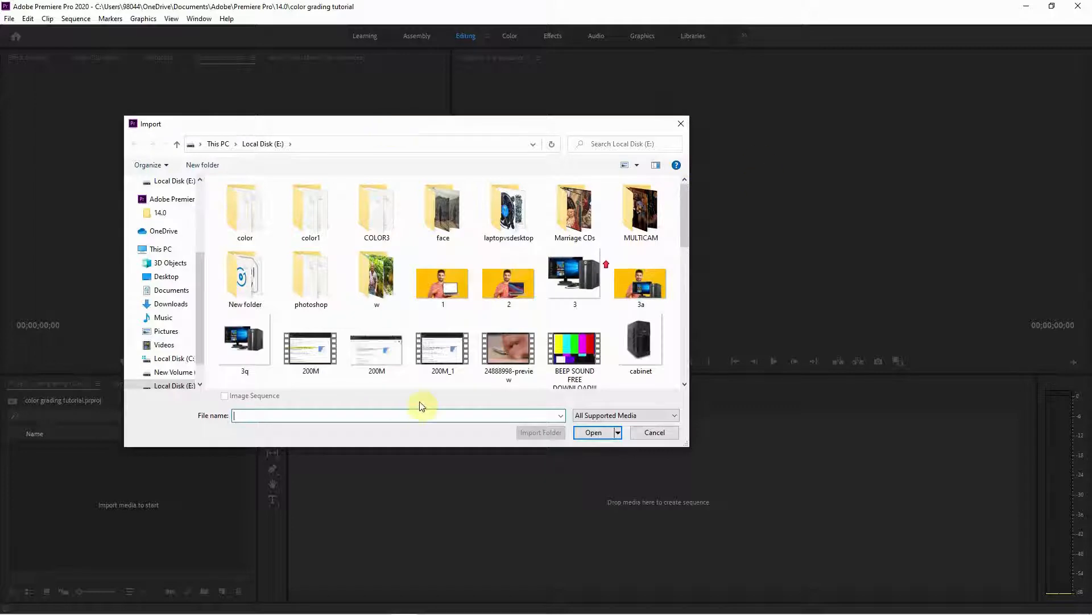
scroll(380, 332, down, 3)
scroll(381, 332, down, 5)
click(574, 267)
click(590, 431)
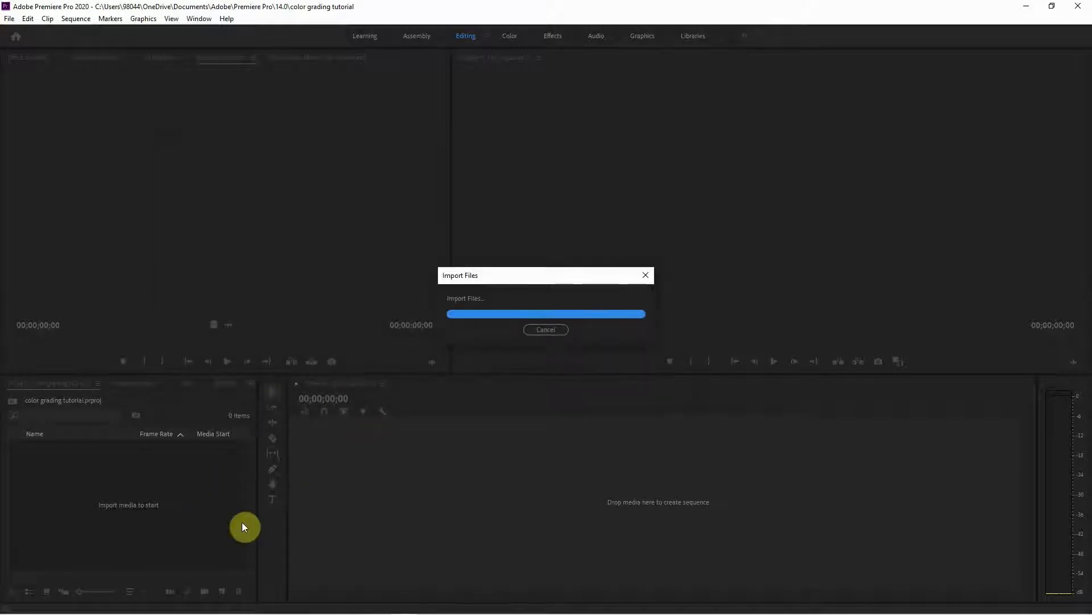
Step: Create a sequence from video.mp4 in the timeline and move the playhead to 00:00:03:12
drag(128, 448, 459, 543)
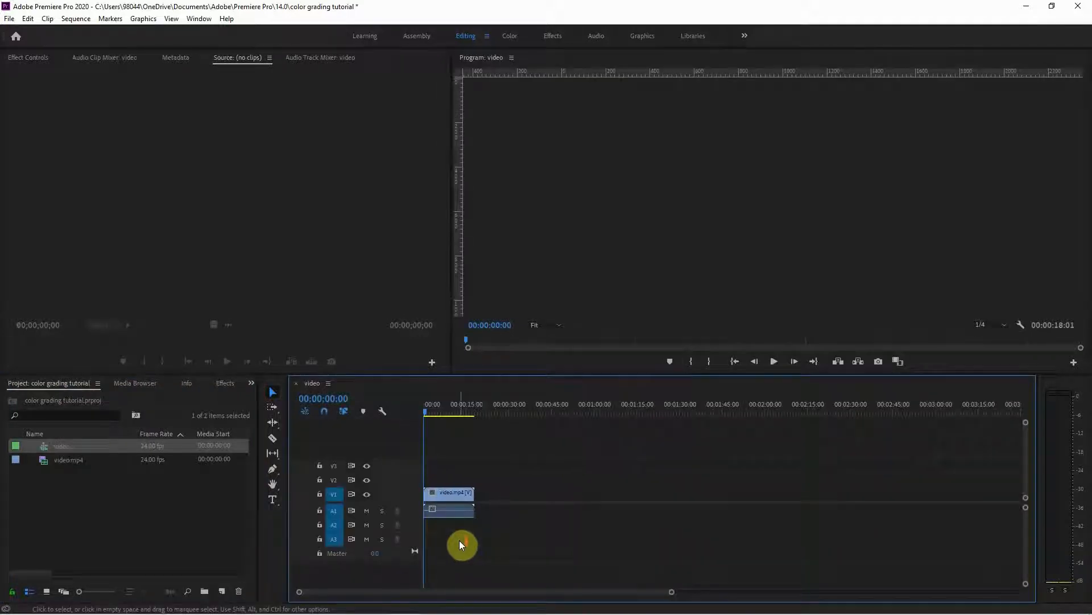
scroll(459, 540, up, 3)
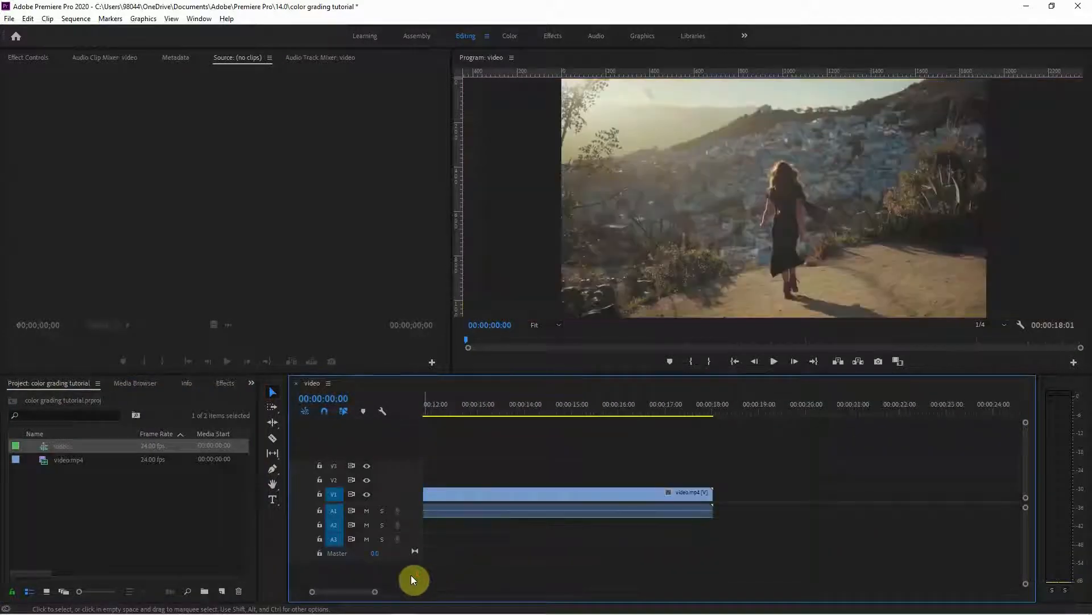
drag(345, 591, 325, 593)
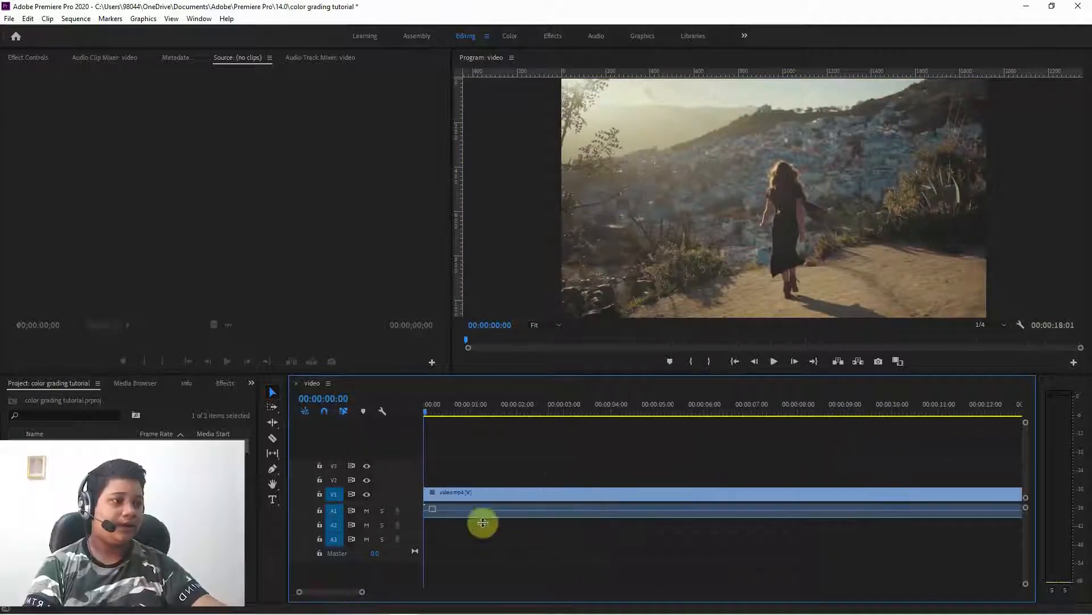
click(586, 414)
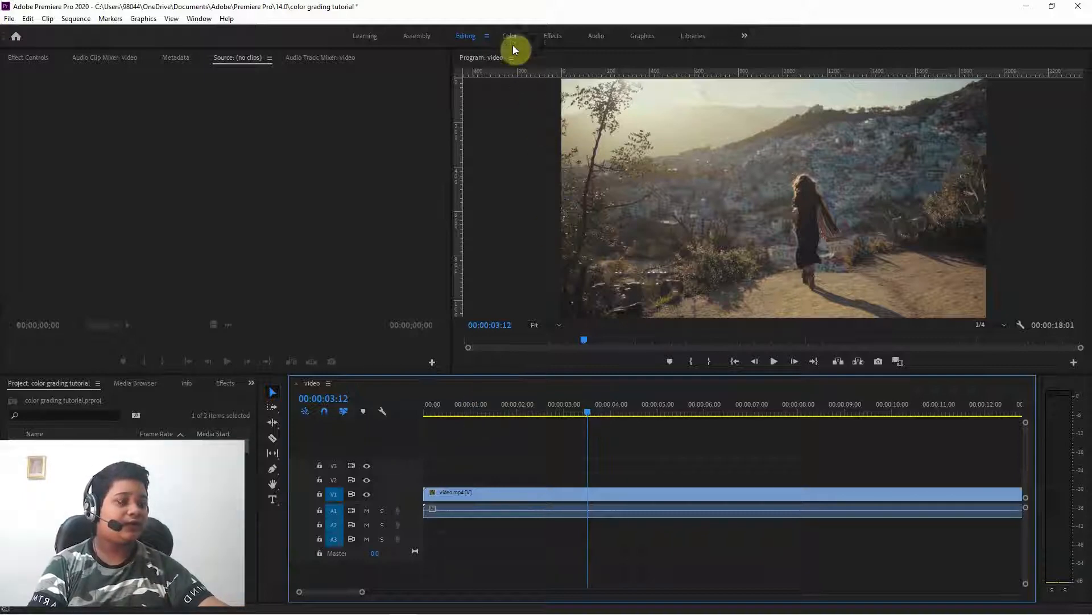
Step: Select the video clip, switch to the Color workspace and try the SL BIG MINUS BLUE creative look on it
click(505, 493)
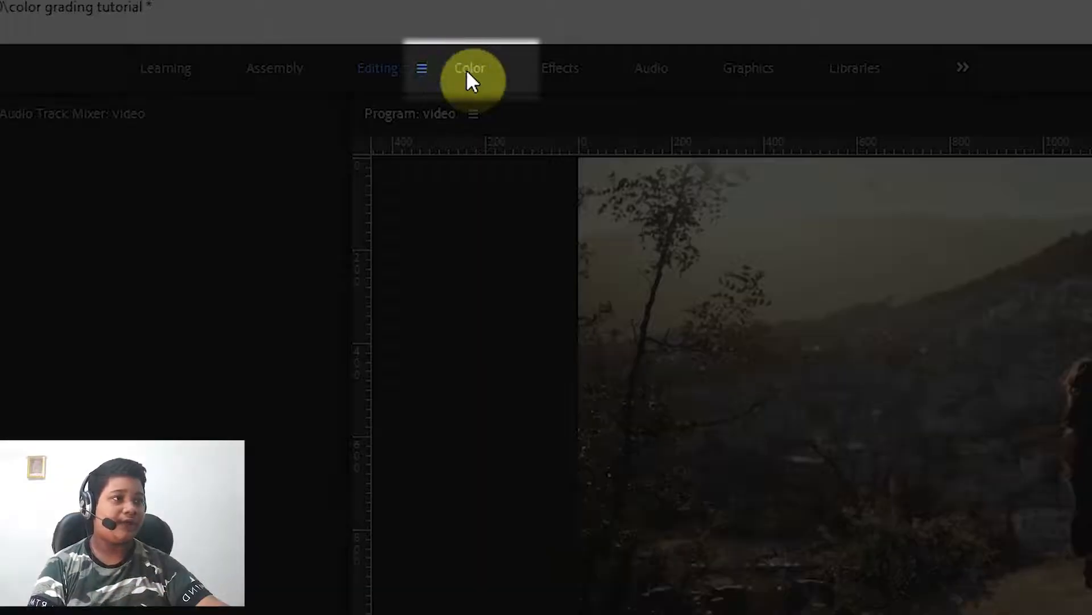
click(469, 69)
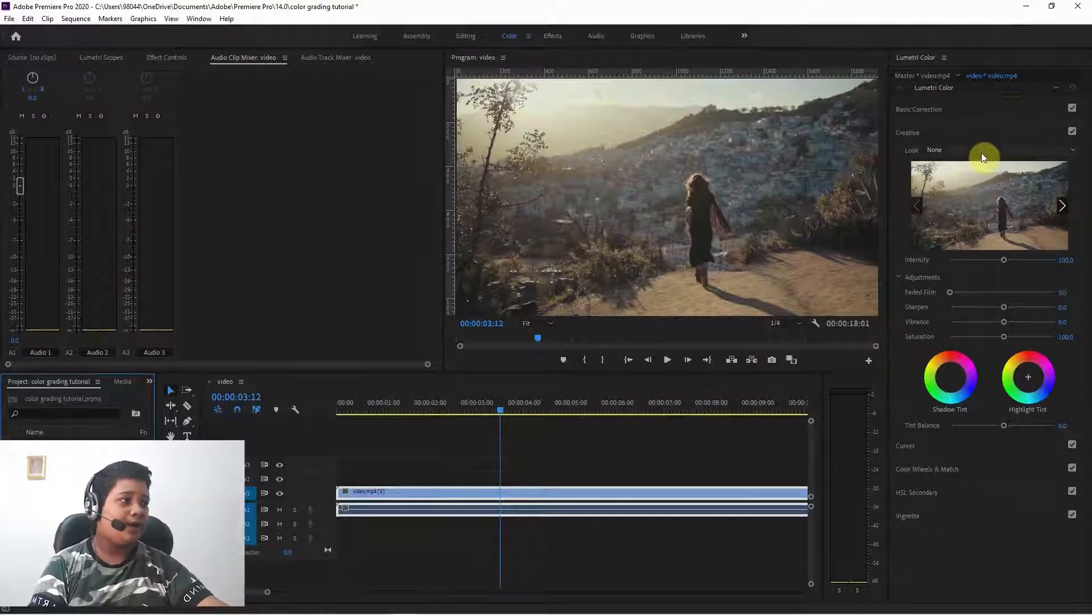
click(981, 147)
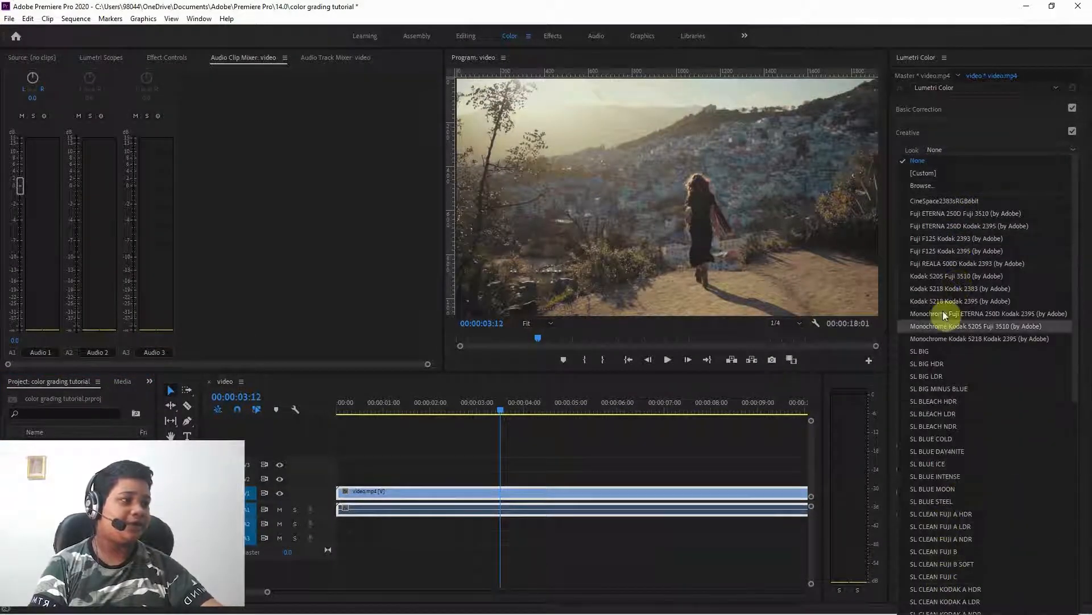
scroll(946, 310, down, 10)
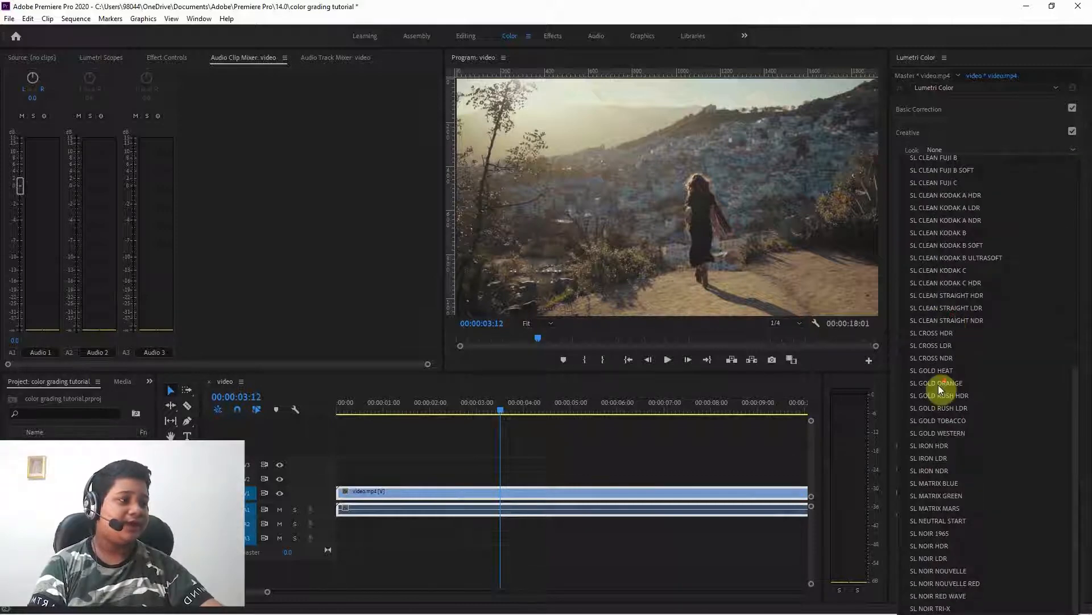
scroll(938, 387, up, 10)
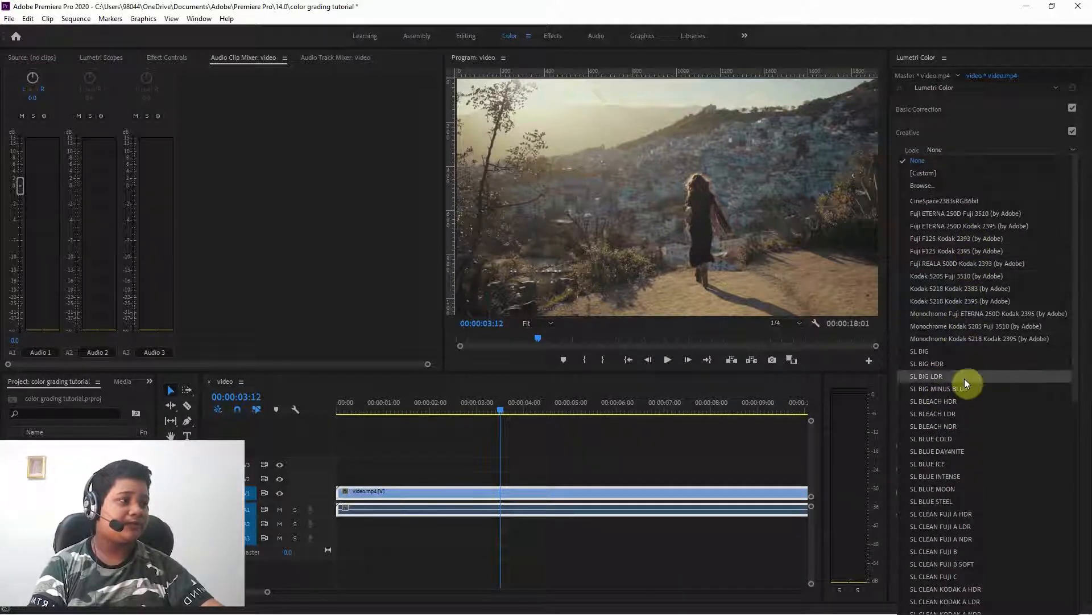
click(602, 255)
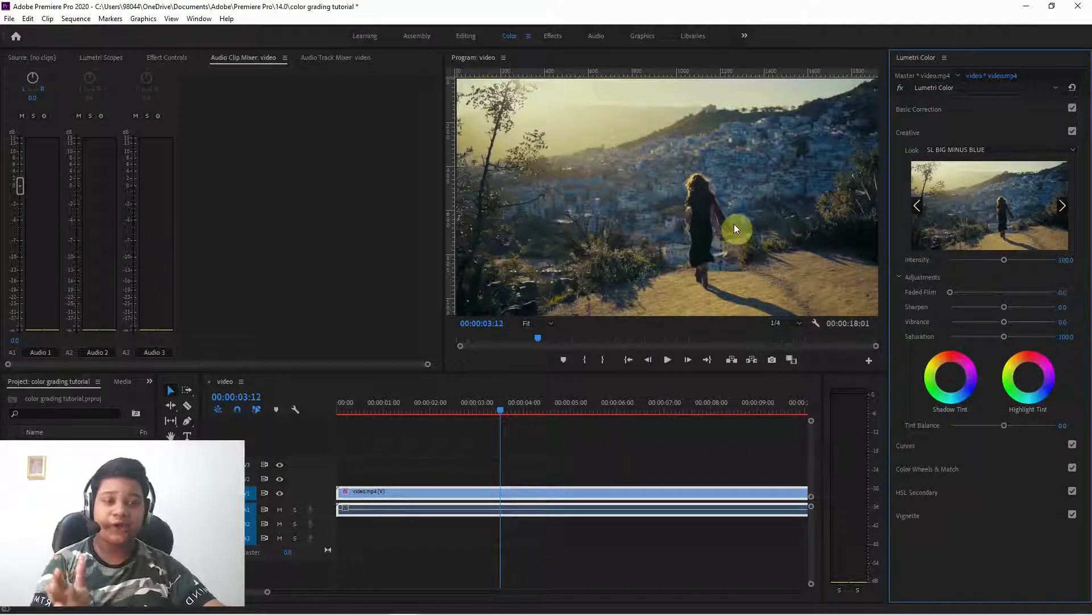
Step: Try the SL CLEAN STRAIGHT HDR and SL NOIR 1965 creative looks on the clip
click(981, 160)
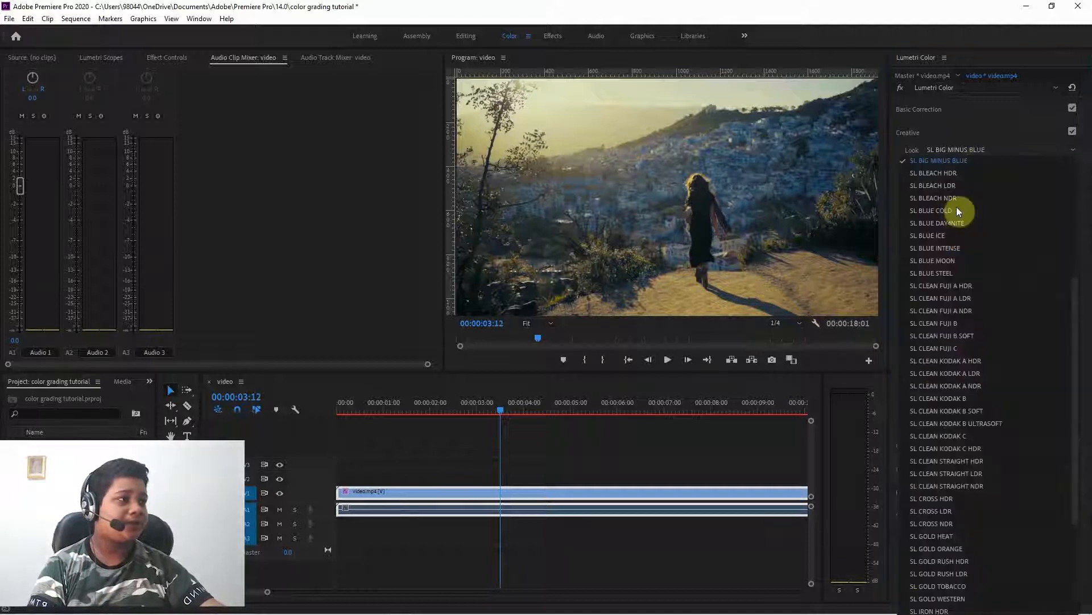
click(935, 462)
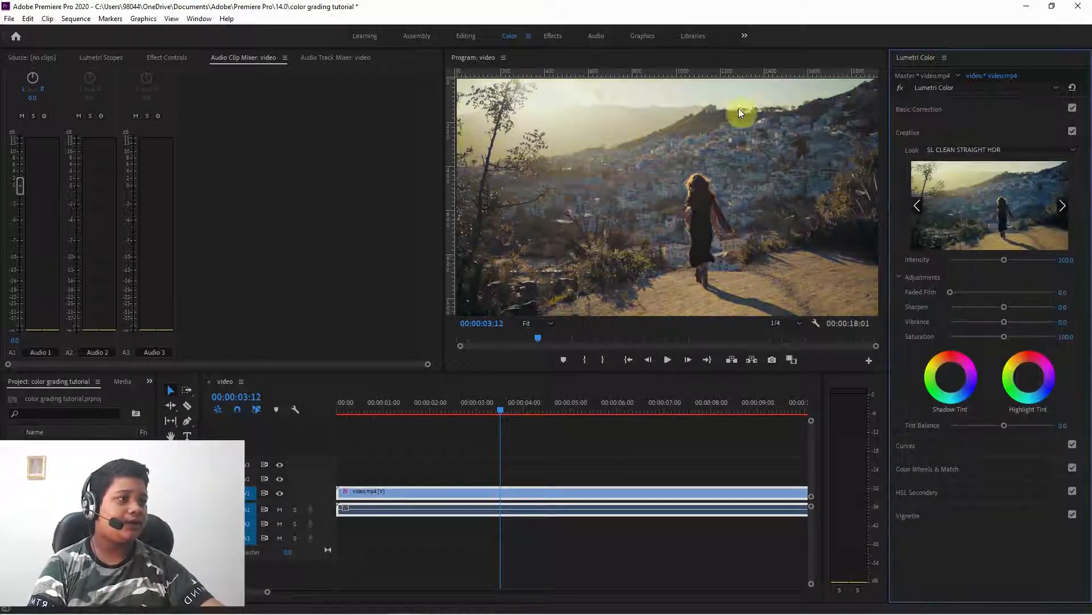
click(977, 151)
click(965, 533)
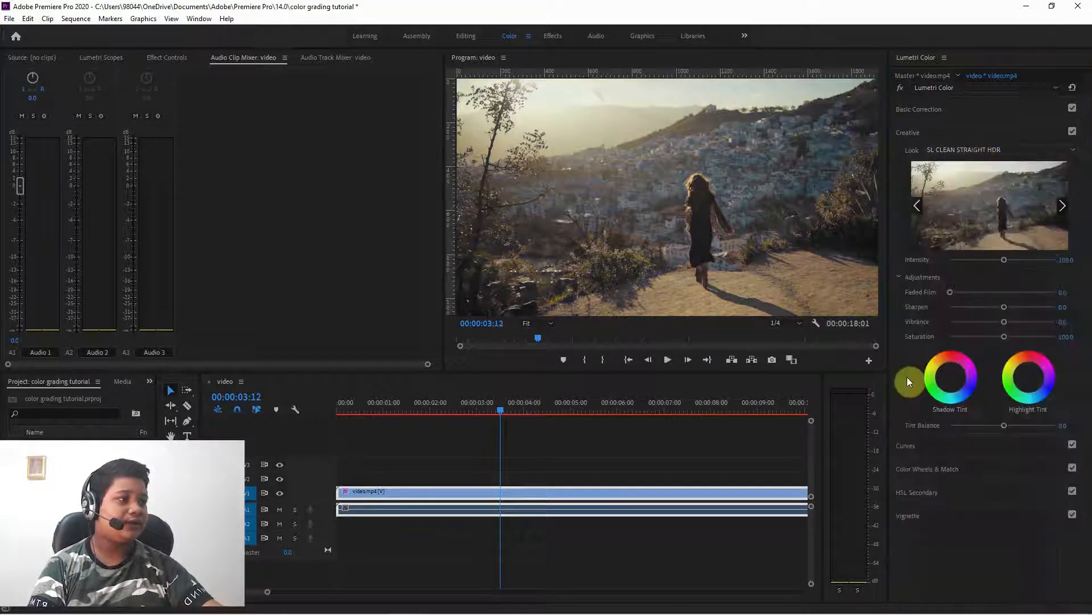
Step: Set the clip's creative look back to None and return to the Editing workspace
click(991, 149)
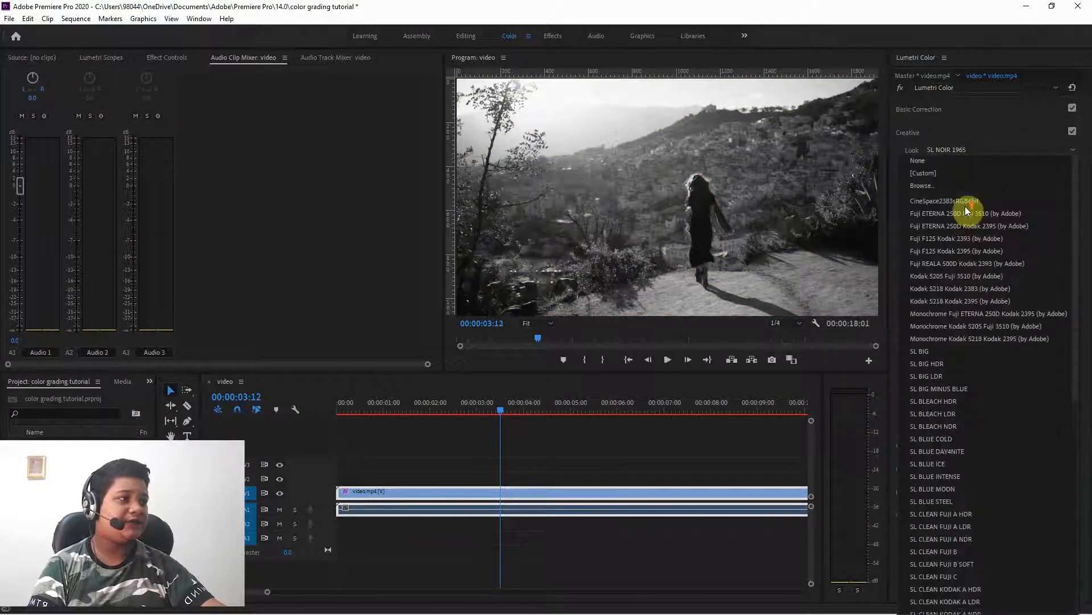
click(957, 162)
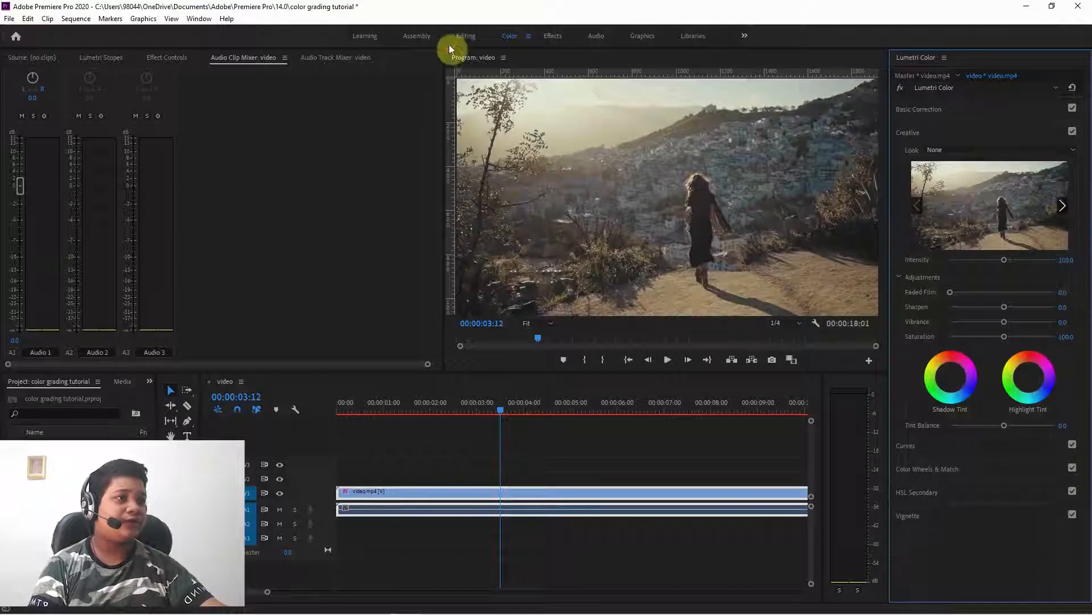
click(468, 39)
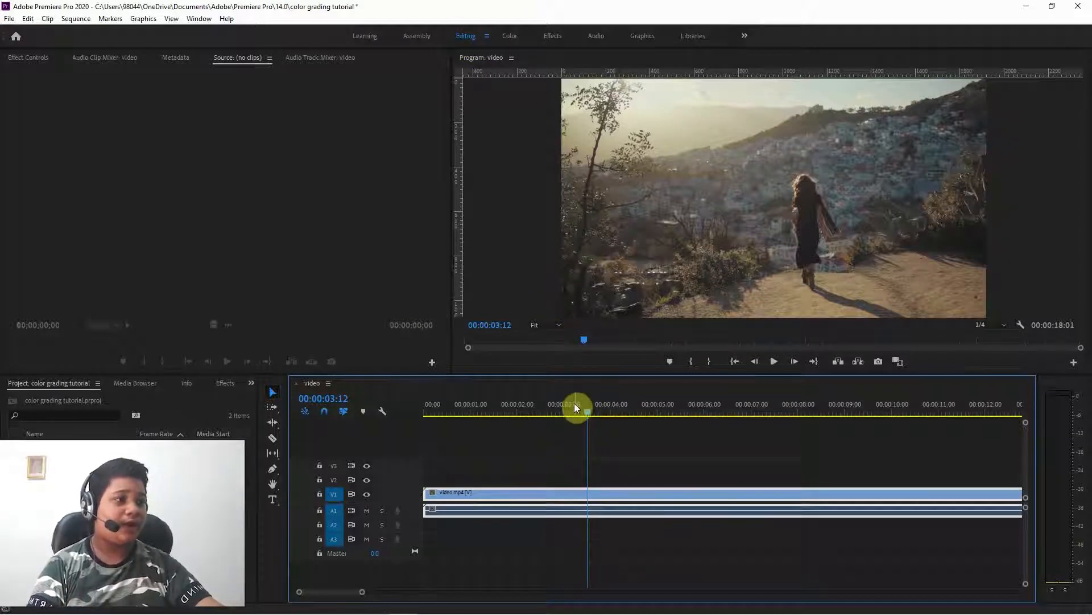
Step: Move the playhead to the frame at 00:00:04:20 where the woman is clearly in view
drag(586, 409, 672, 408)
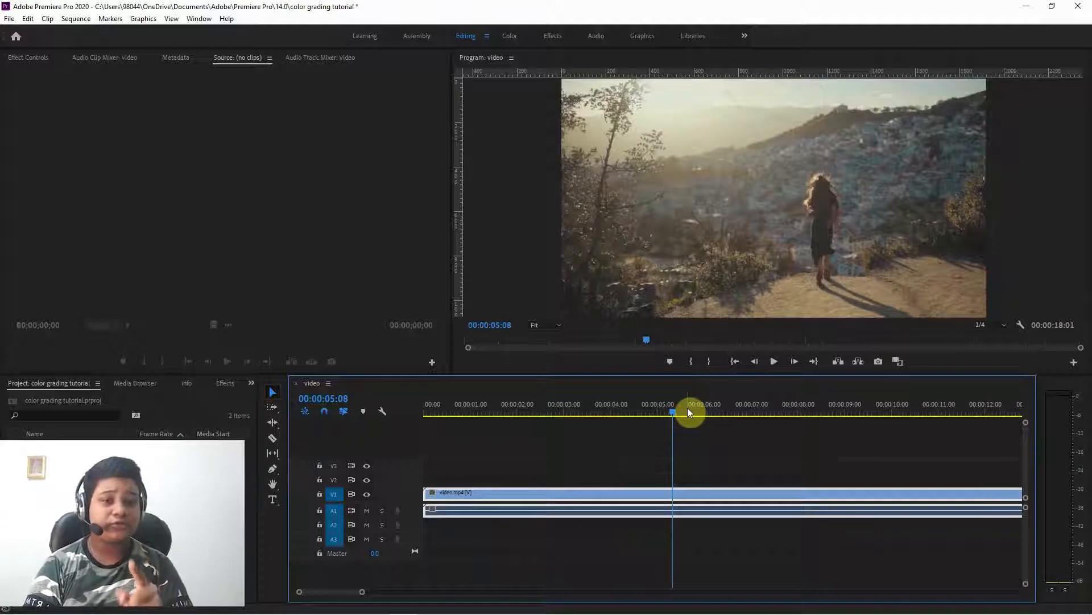
key(Left)
key(Left)
key(Left)
key(Left)
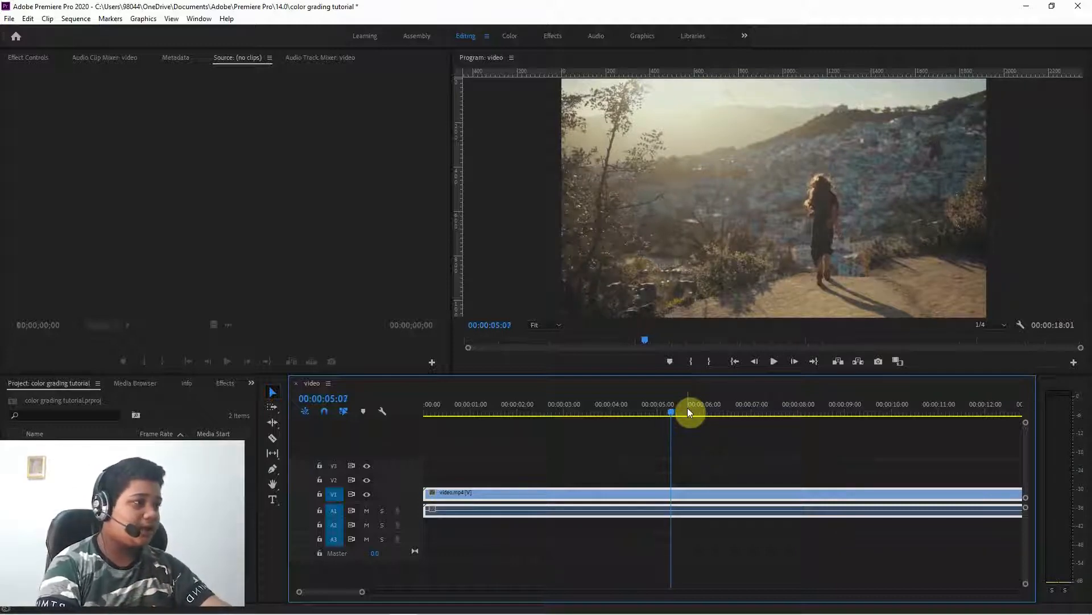
key(Left)
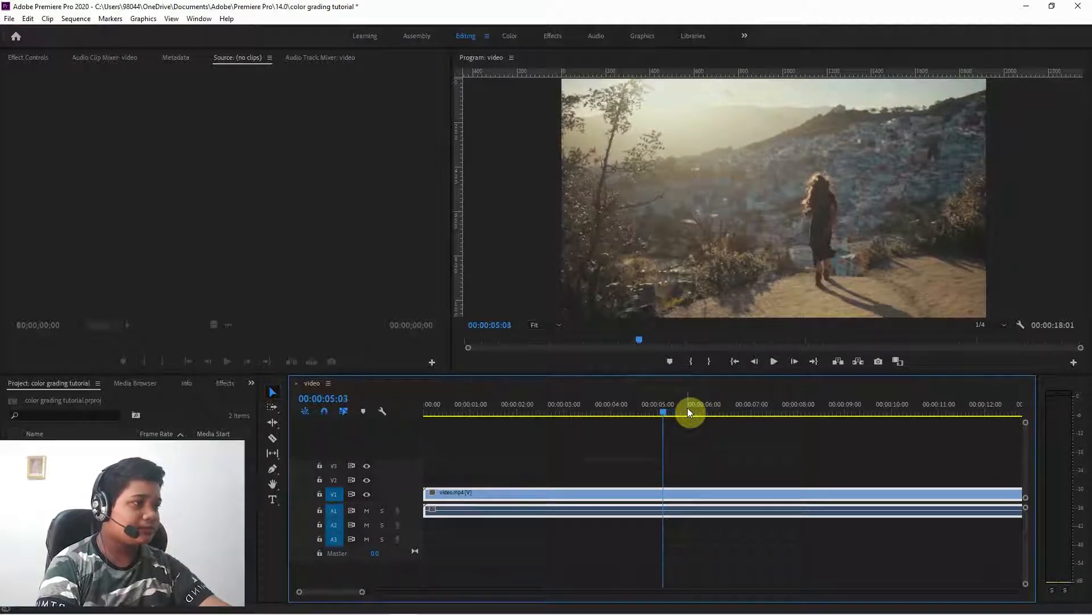
key(Left)
key(Left)
key(Left)
key(Left)
key(Left)
key(Left)
key(Left)
key(Left)
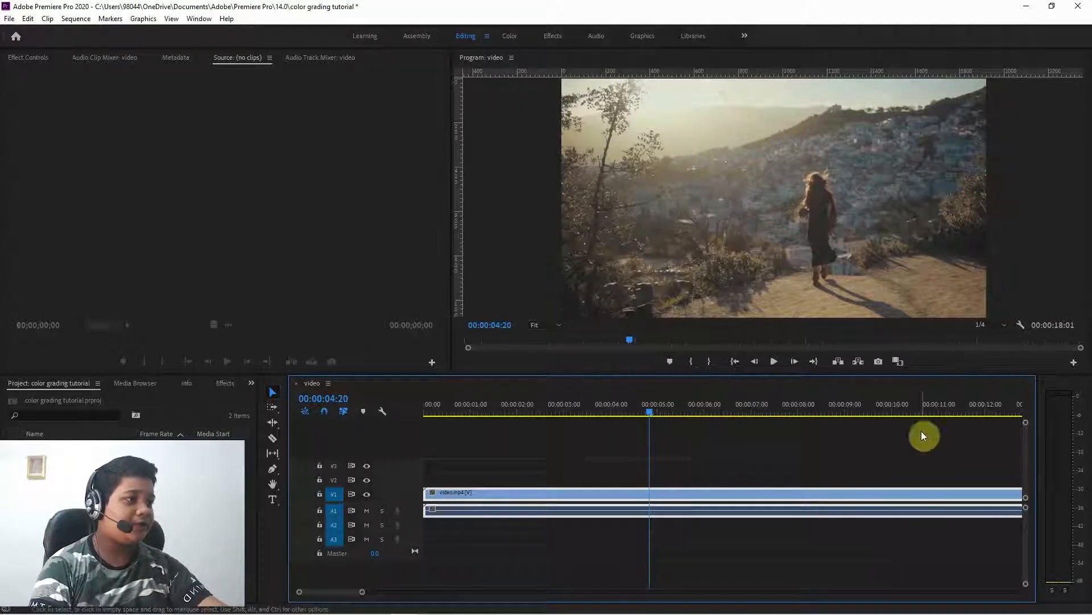
Step: Export the current frame as a PNG named tutorial1 to the E:\color1 folder, with import into the project enabled
click(878, 362)
drag(258, 123, 559, 240)
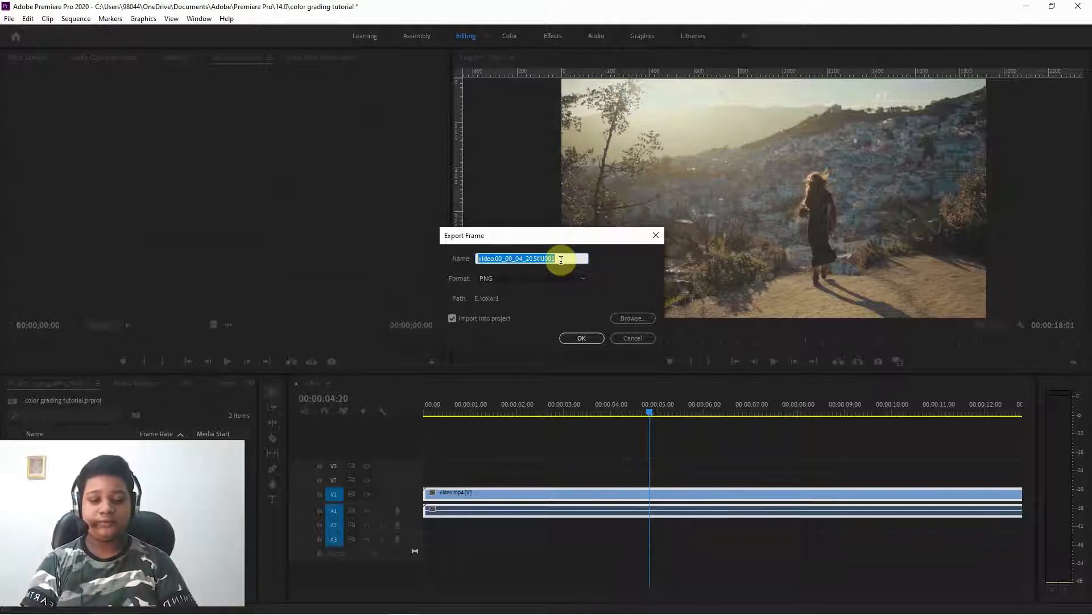
text(tutorial1)
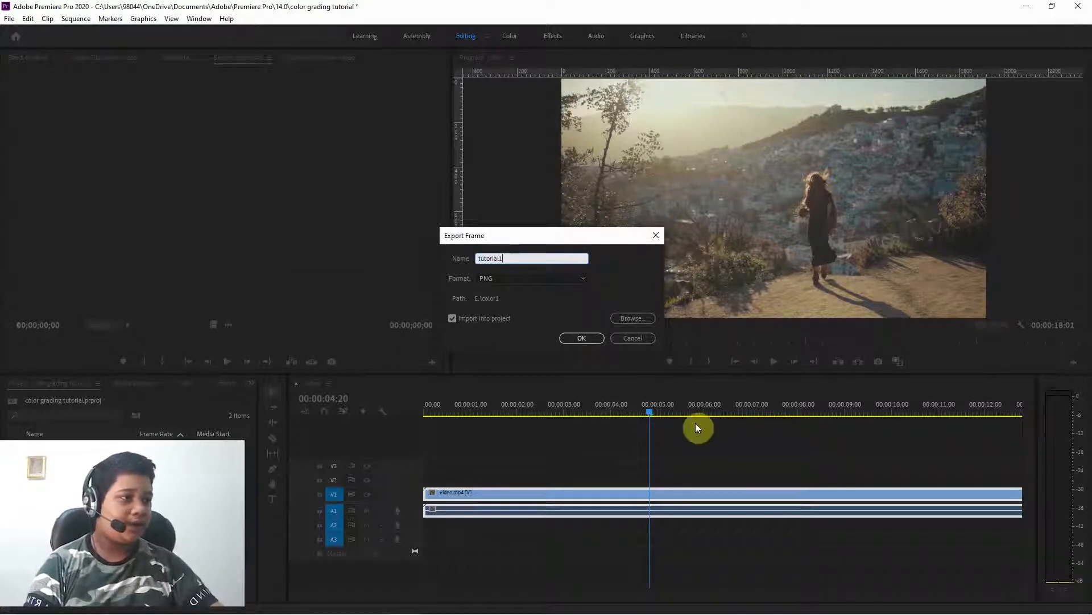
click(627, 318)
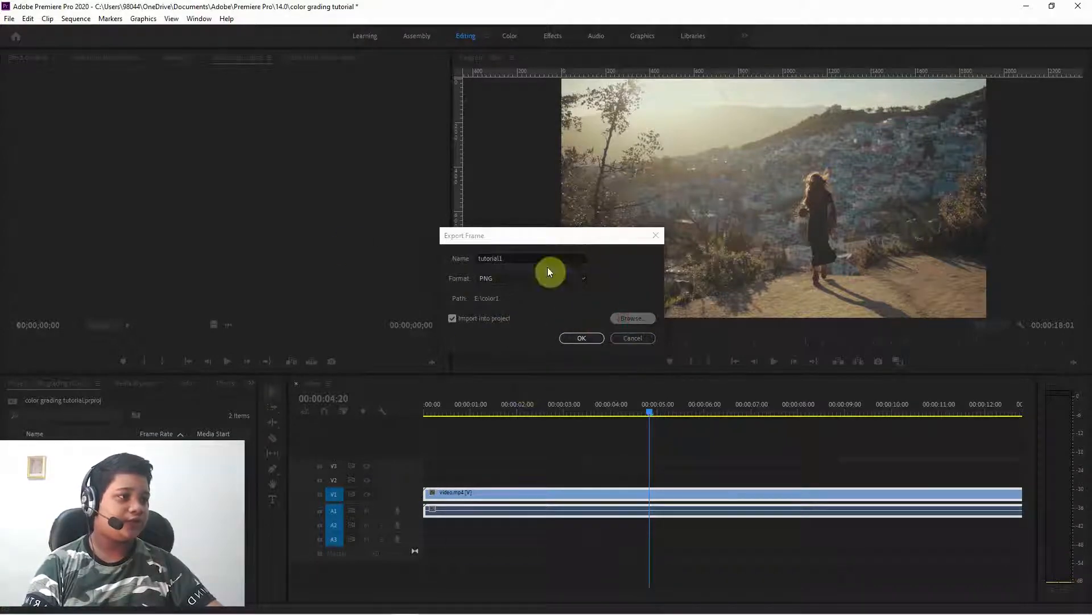
drag(697, 259, 372, 114)
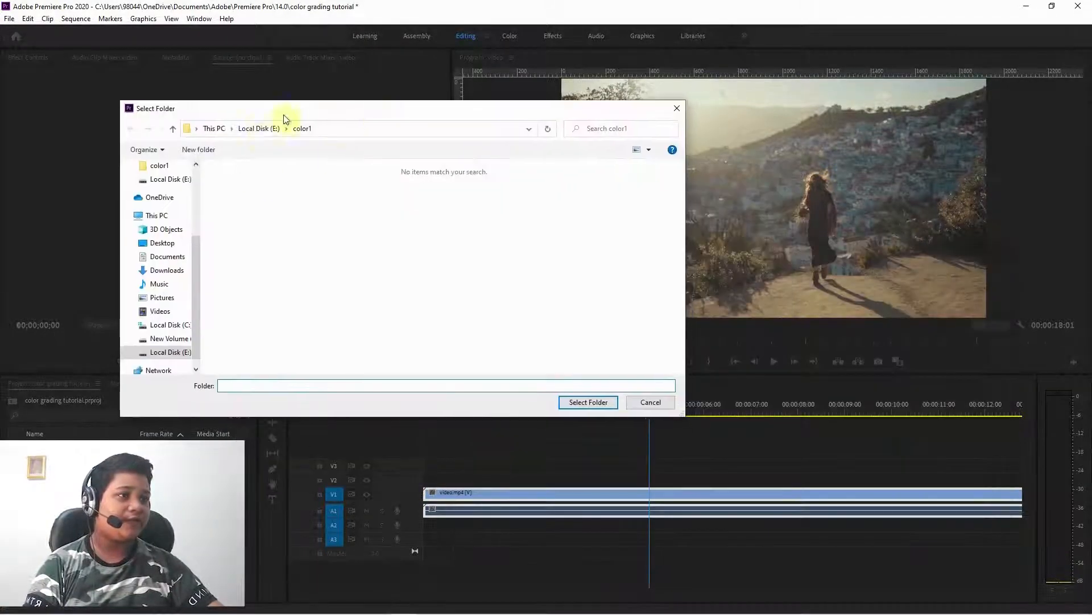
click(567, 403)
click(585, 337)
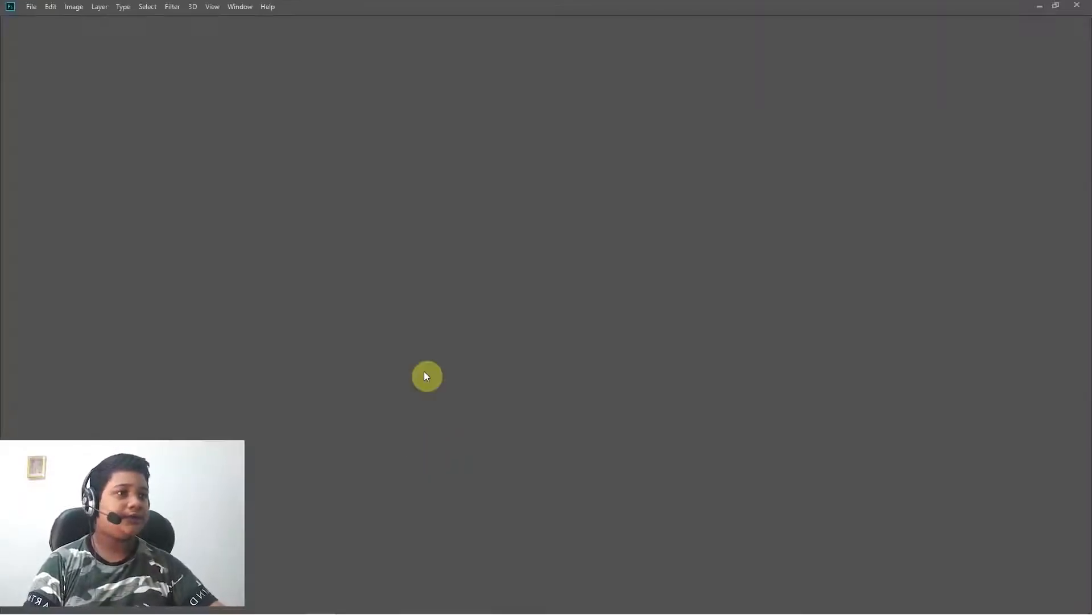
Step: Switch to Photoshop and create a landscape document of 1920 x 1080 pixels at 1080 pixels/inch in 8-bit RGB Color
click(33, 11)
click(36, 19)
click(33, 9)
click(36, 20)
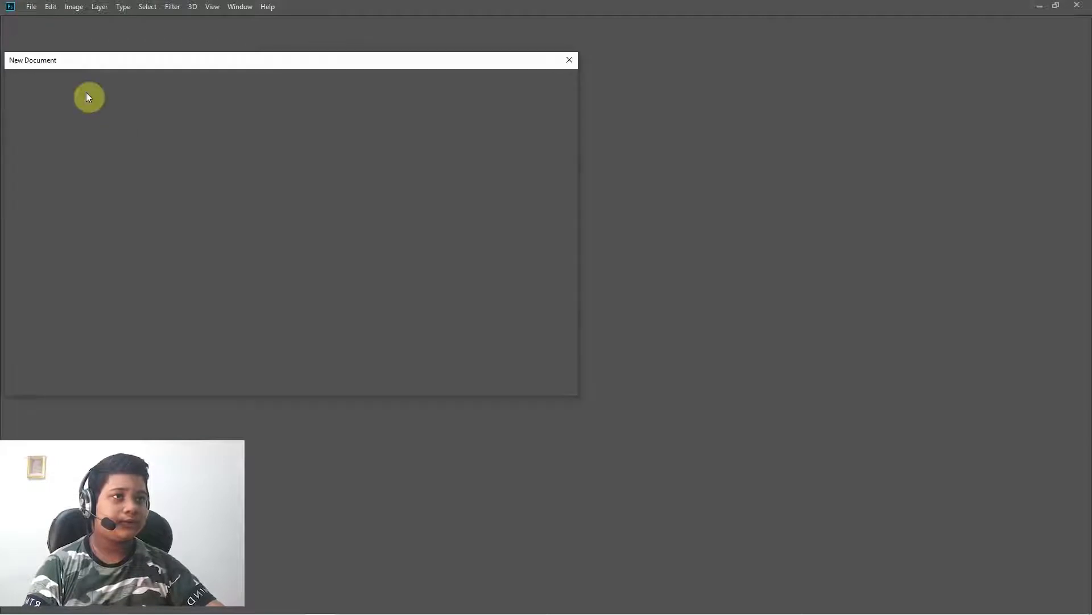
drag(228, 64, 521, 100)
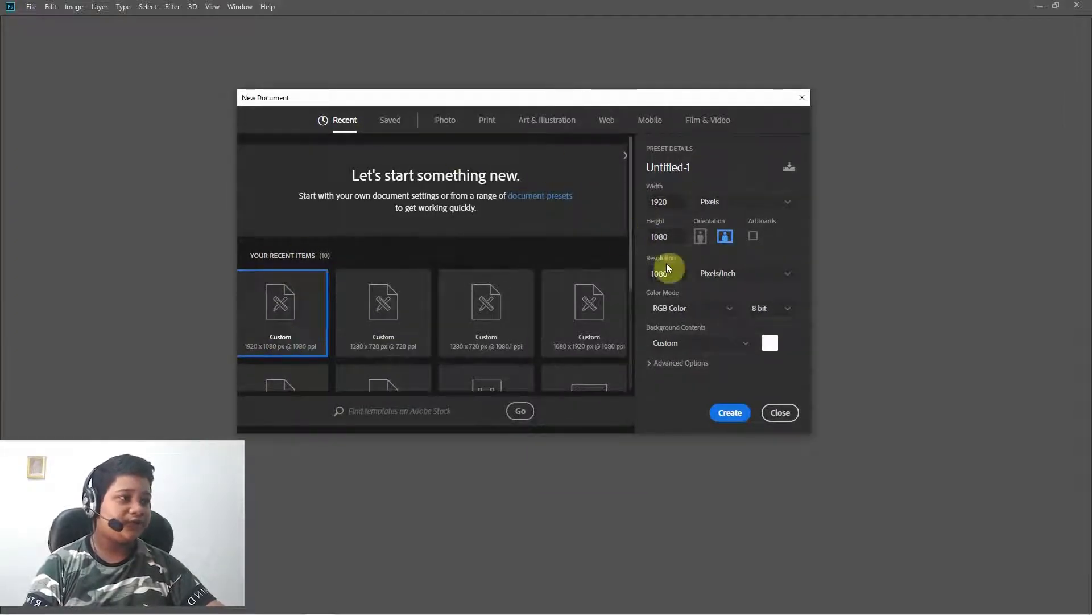
click(730, 412)
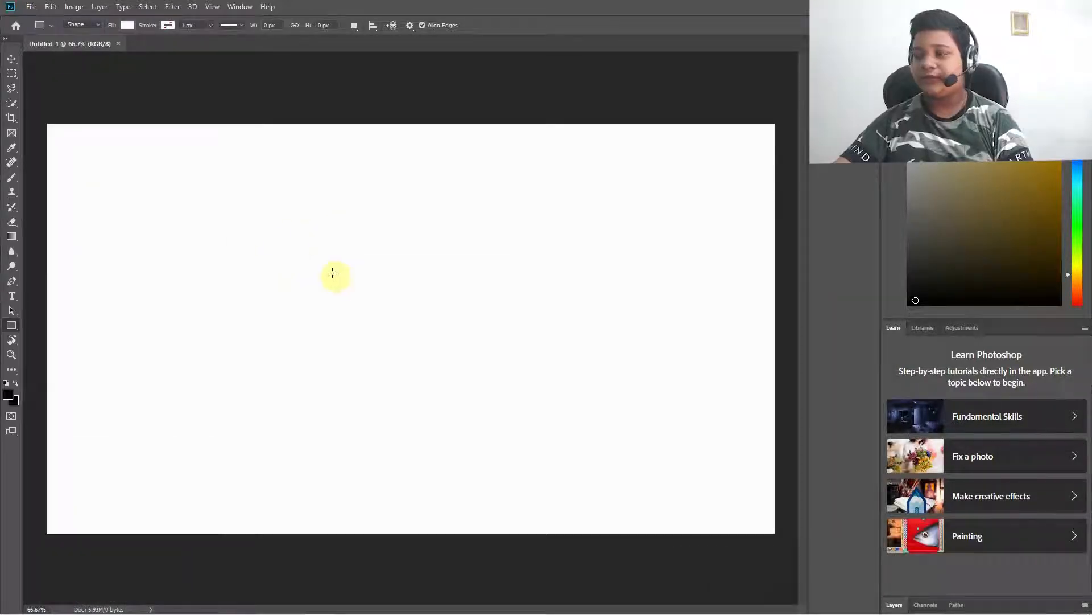
Step: Place the tutorial1 image from the E:\color1 folder on the canvas as a new layer at full canvas size
click(896, 598)
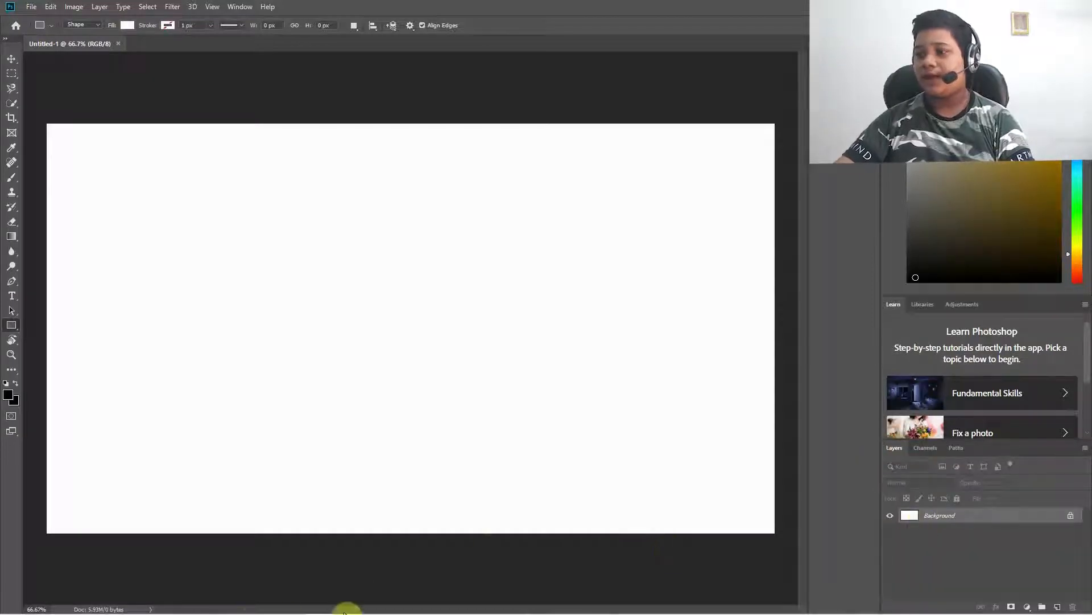
mouse_move(250, 612)
click(157, 606)
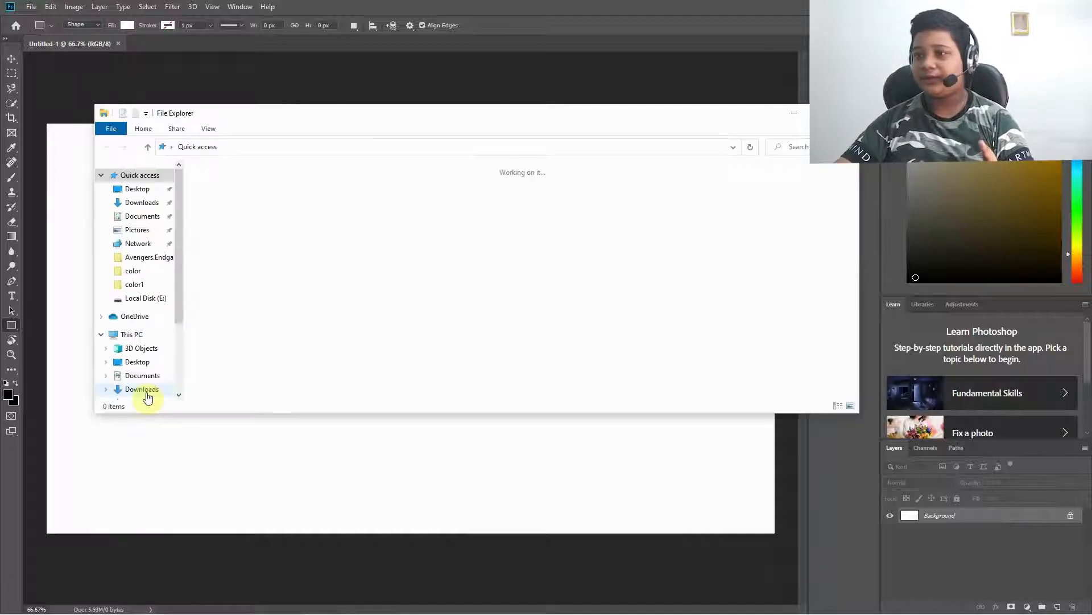
scroll(142, 370, down, 3)
click(139, 364)
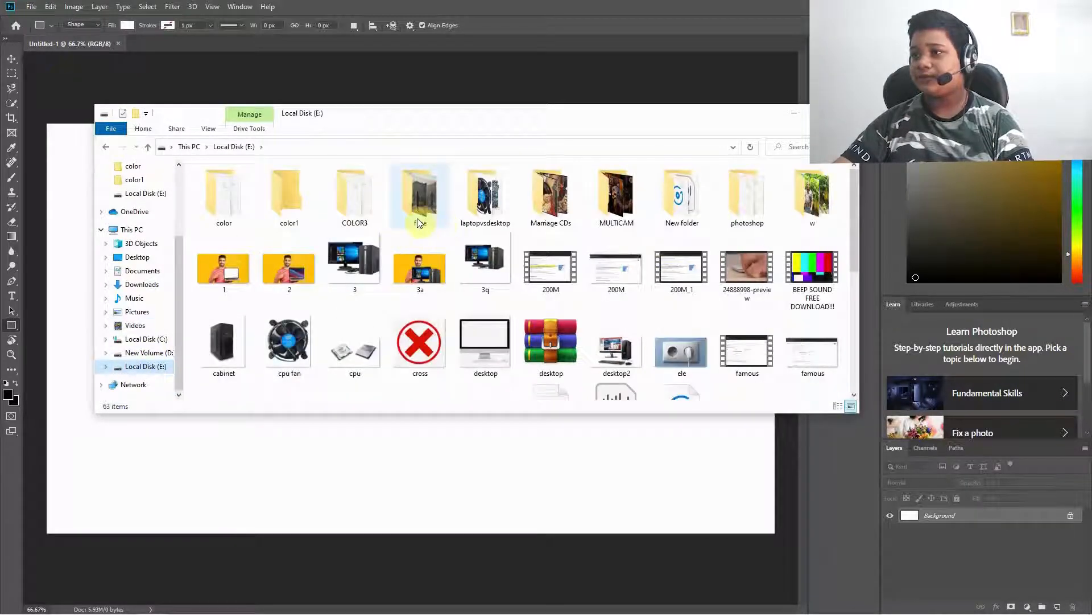
double_click(289, 196)
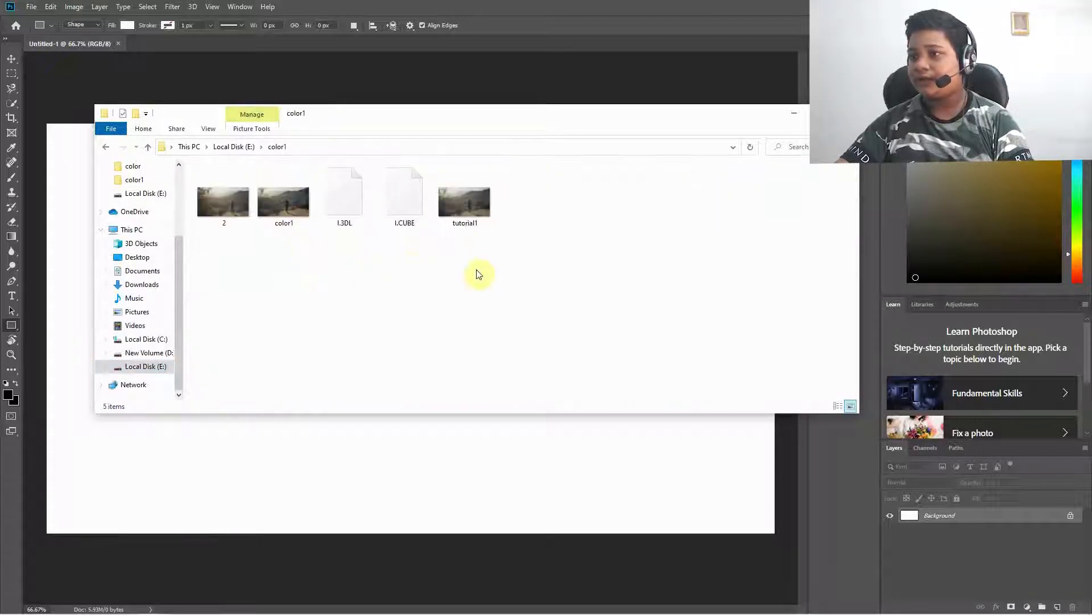
click(466, 223)
drag(475, 206, 371, 504)
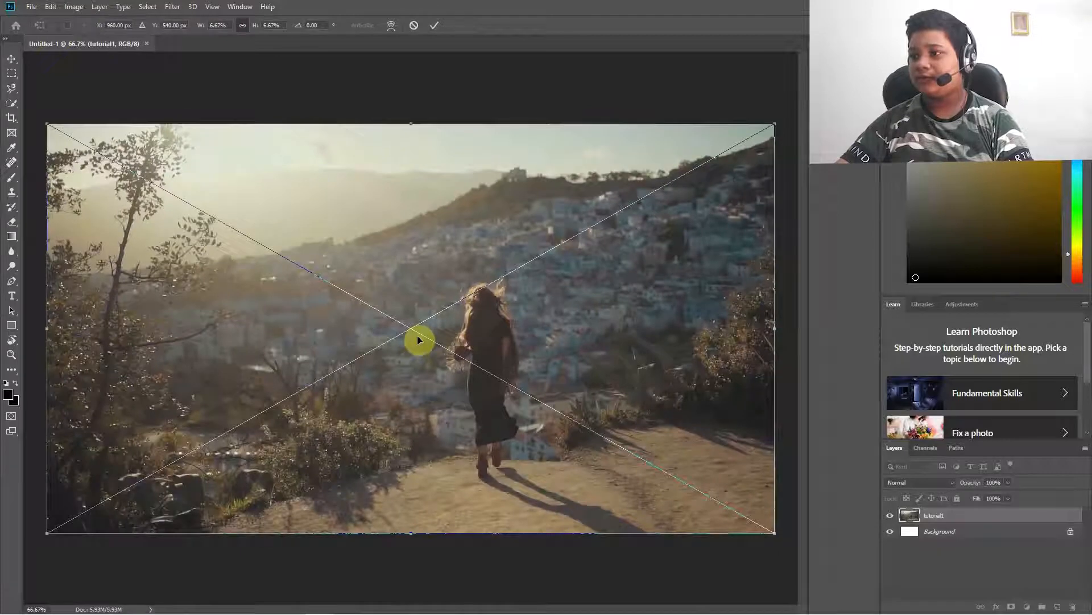
key(Return)
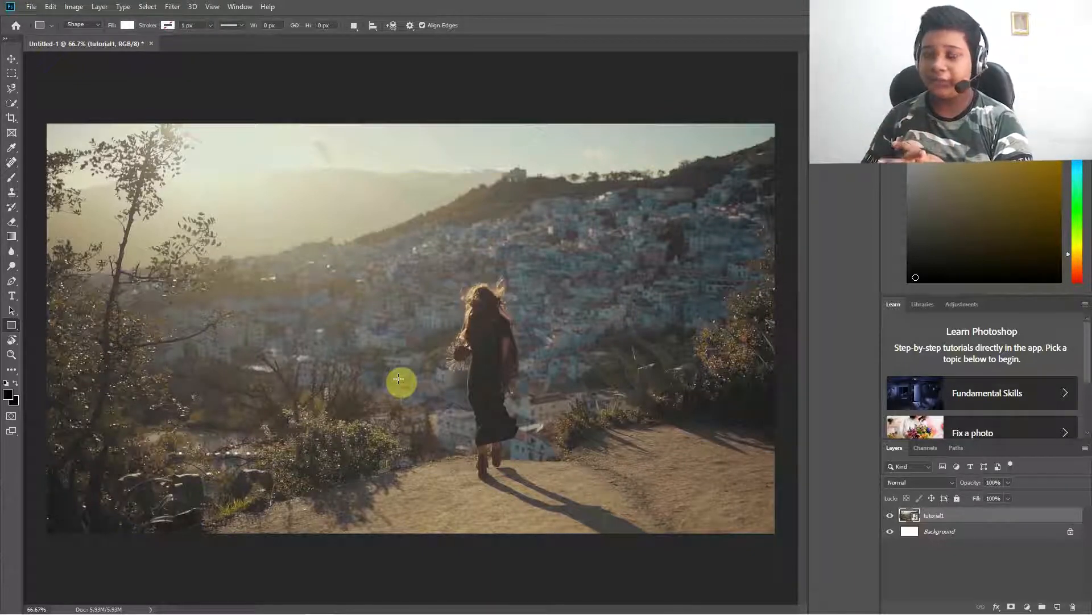
Step: Add a Selective Color adjustment layer above tutorial1 and move its settings clear of the image
scroll(398, 378, up, 3)
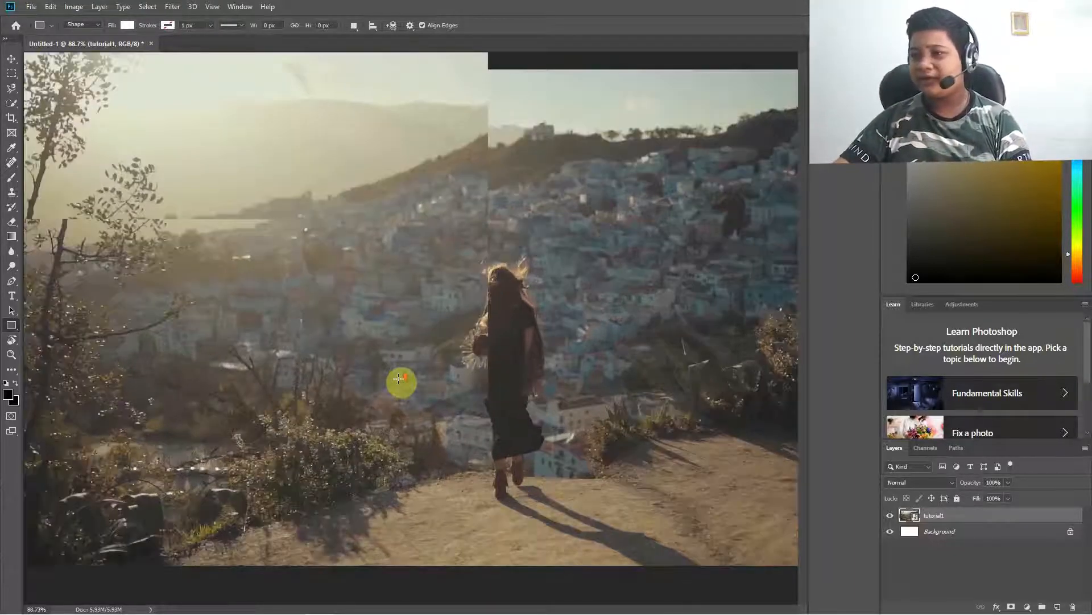
drag(269, 313, 678, 299)
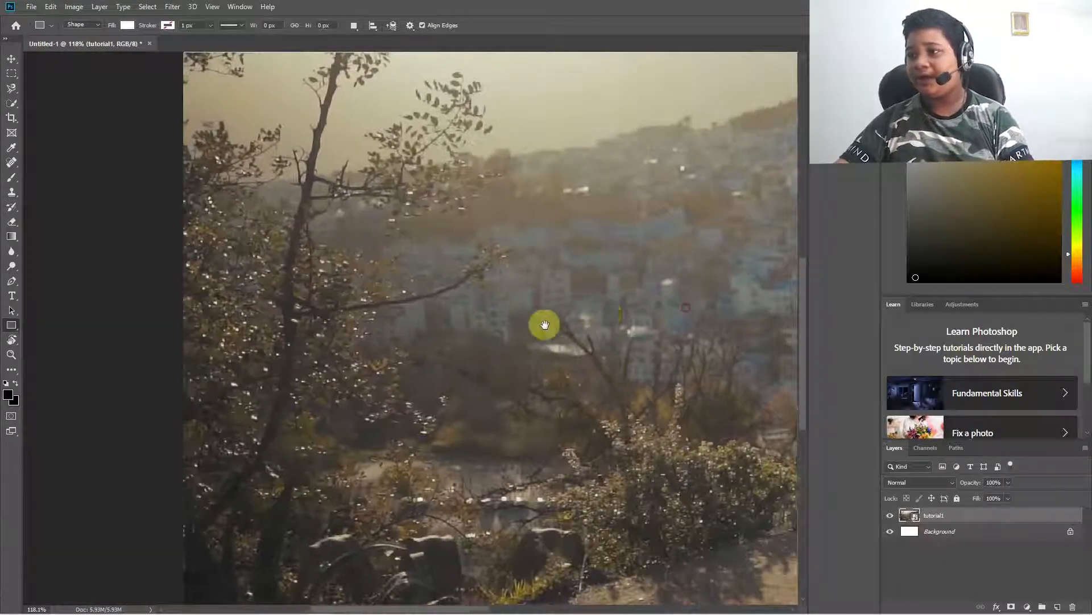
drag(541, 320, 256, 336)
scroll(256, 336, down, 1)
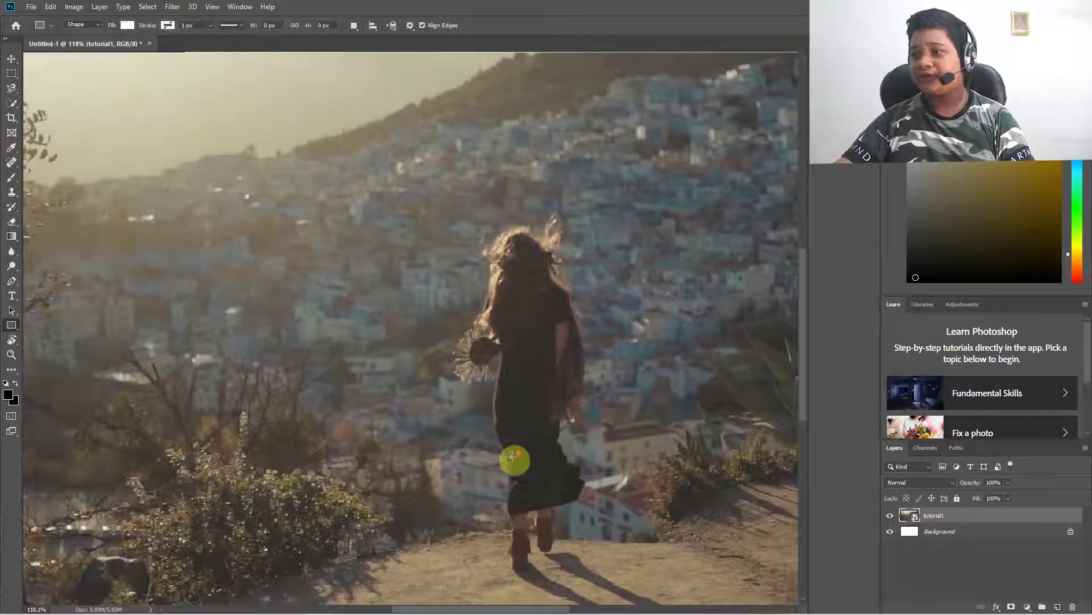
scroll(514, 451, down, 6)
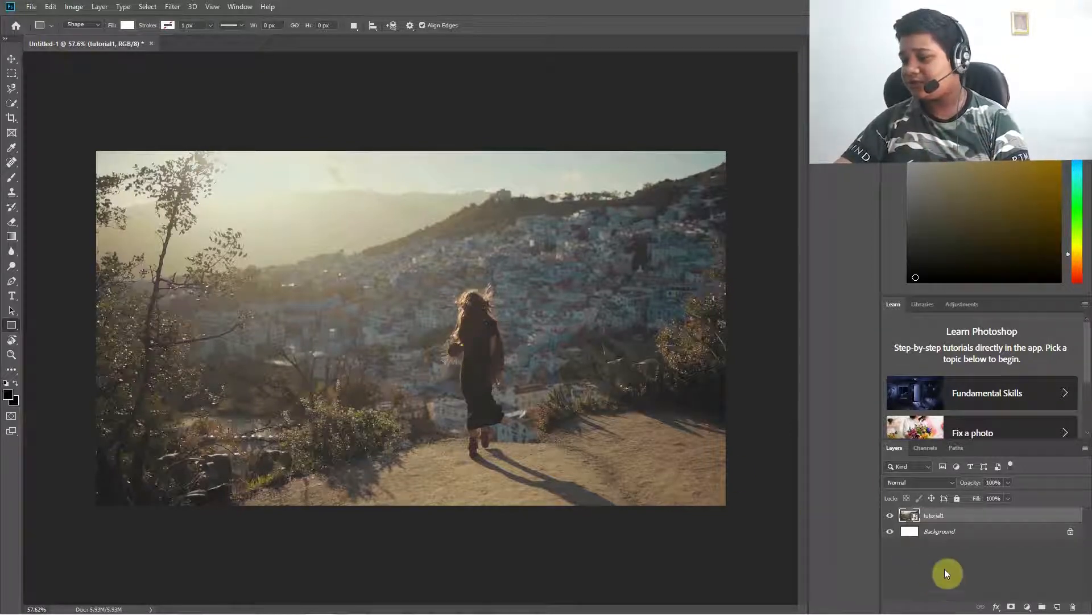
click(1027, 607)
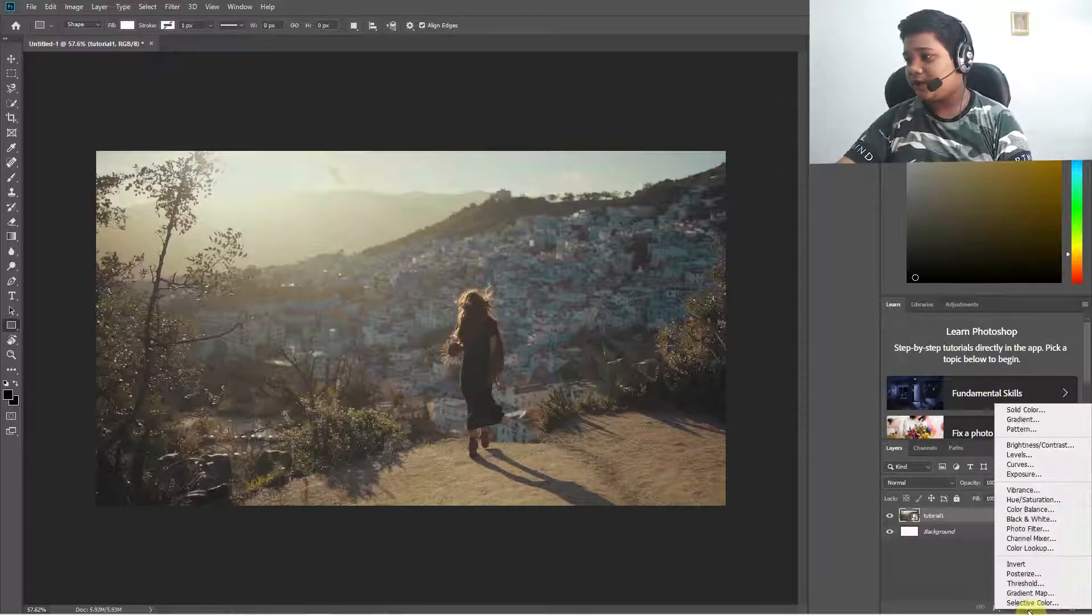
click(1069, 603)
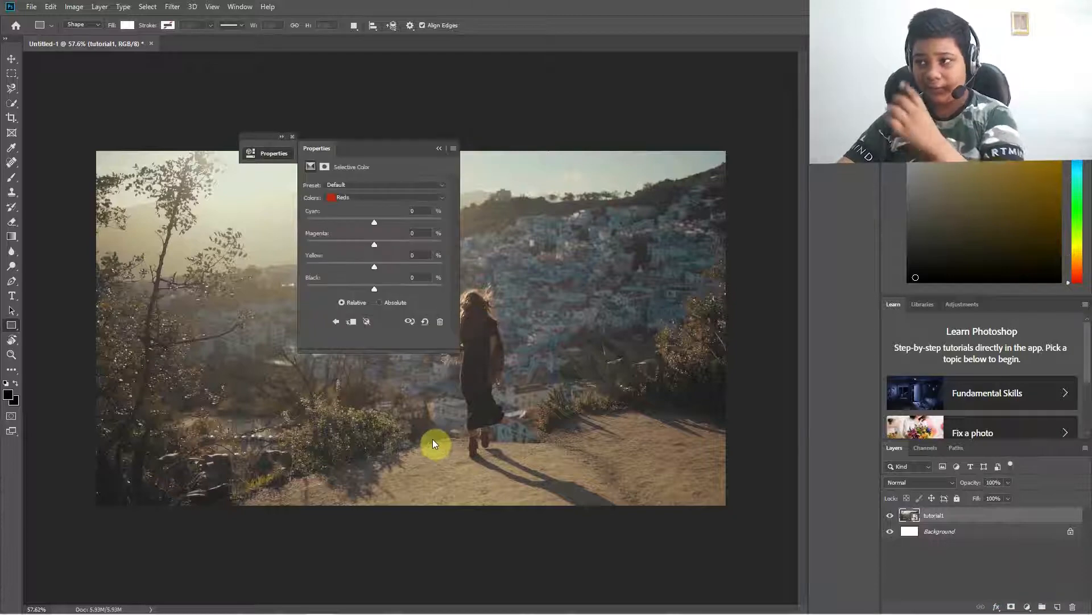
drag(389, 147, 787, 209)
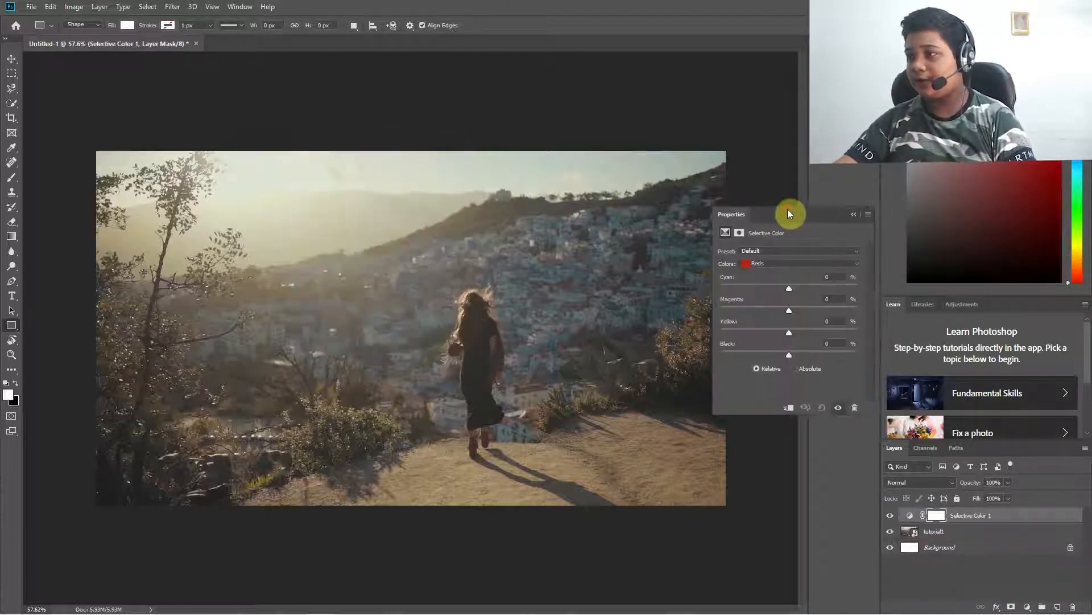
Step: Adjust the Greens in Selective Color to Cyan +6, Yellow +6 and Black -1
click(780, 265)
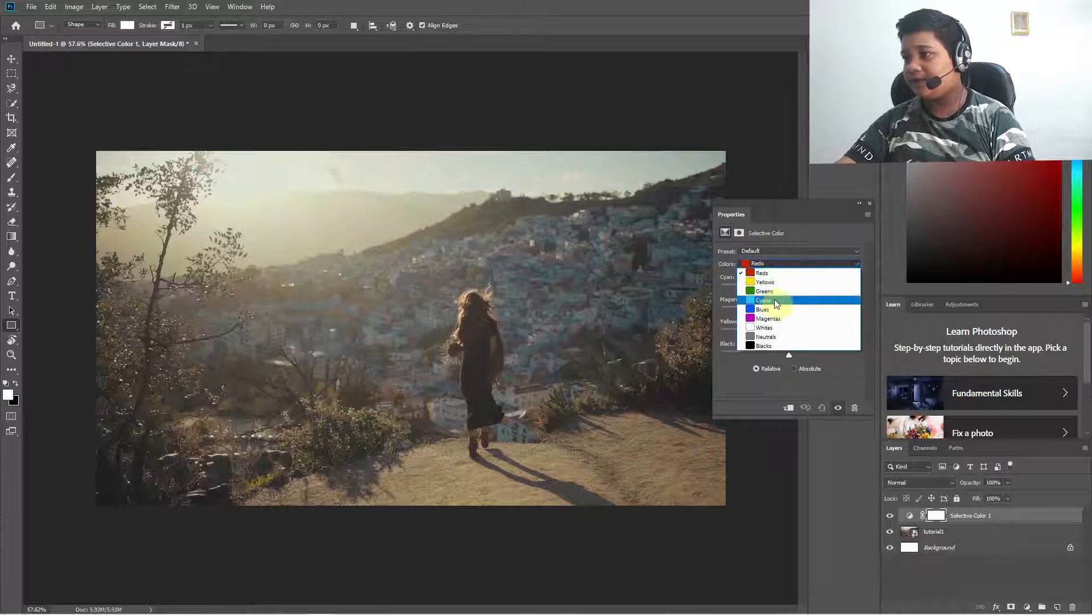
click(767, 267)
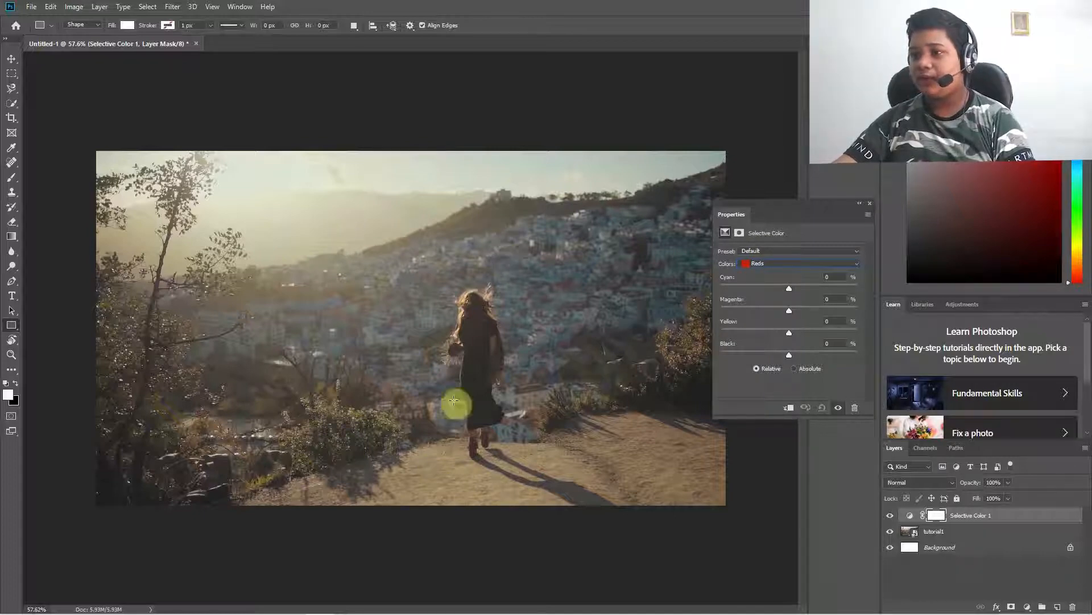
click(766, 264)
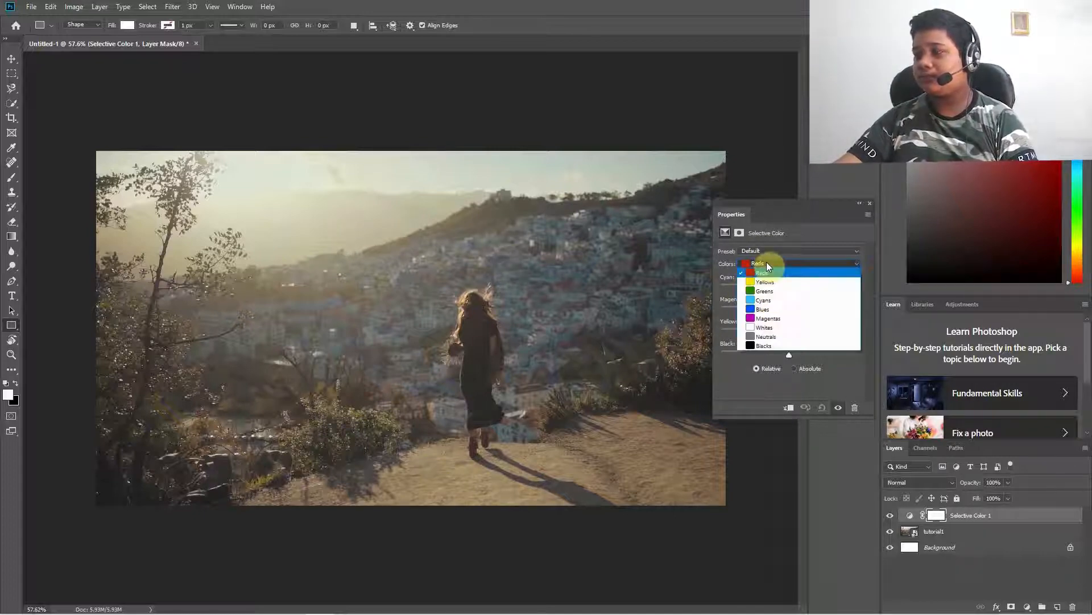
click(789, 292)
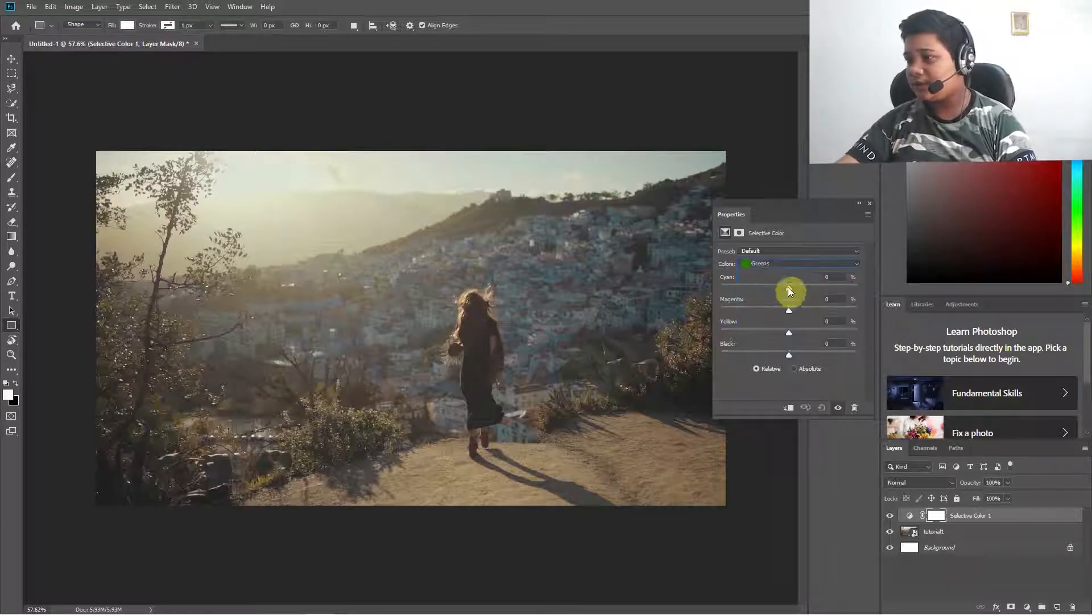
drag(788, 287, 791, 296)
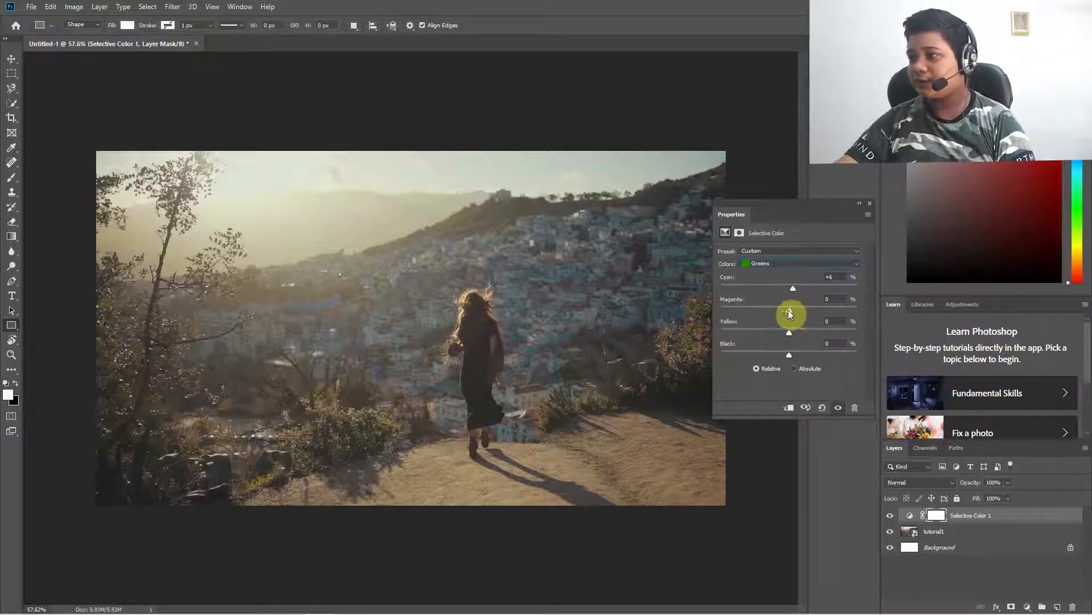
drag(790, 332, 785, 354)
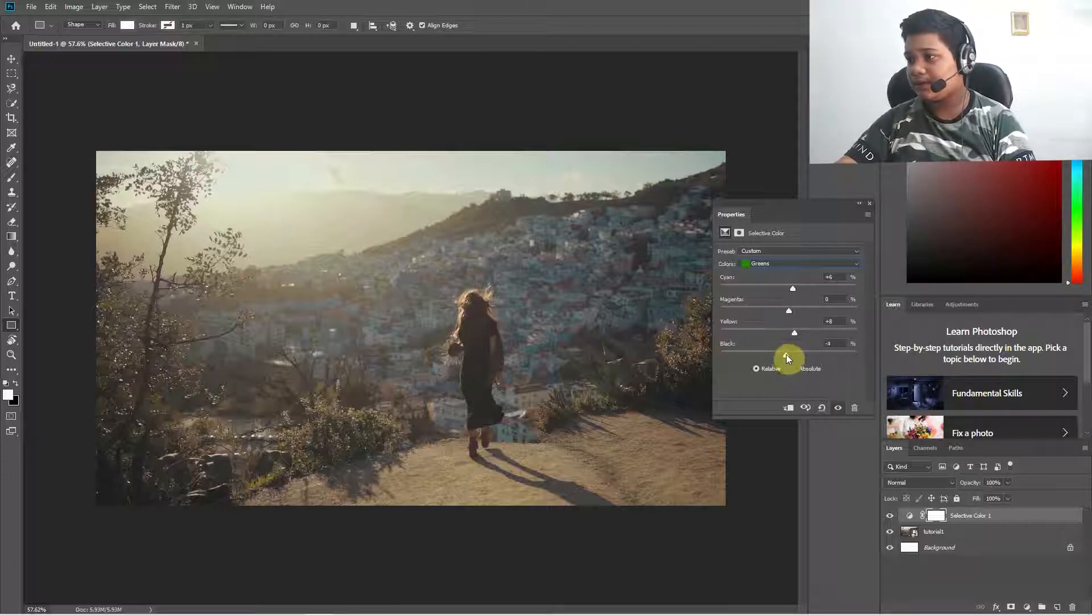
drag(789, 356, 789, 354)
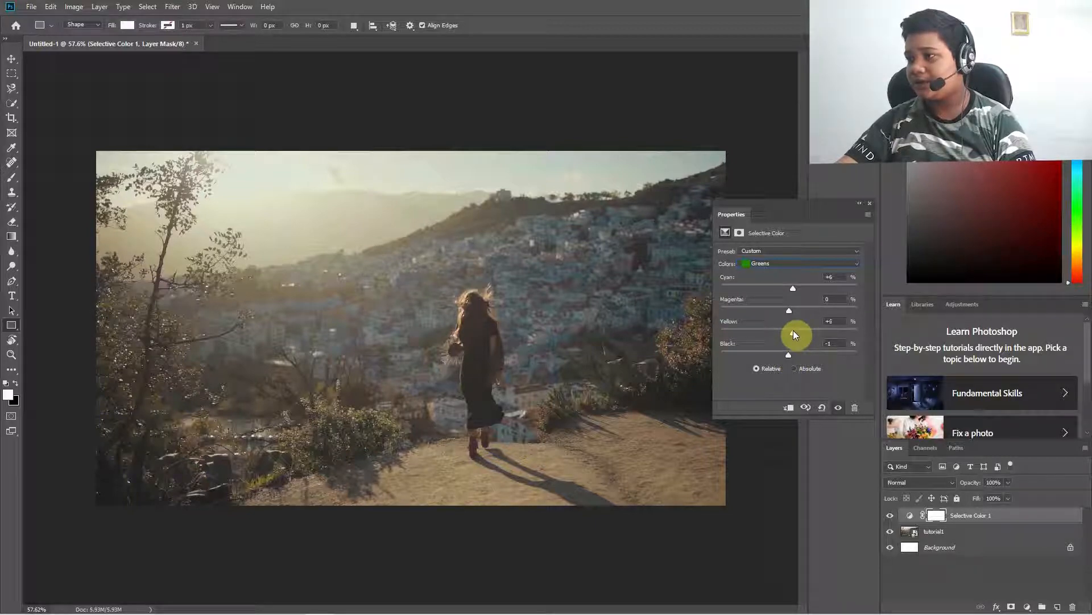
Step: Adjust the Yellows in Selective Color to Cyan +3, Yellow +8 and Black -4
click(761, 263)
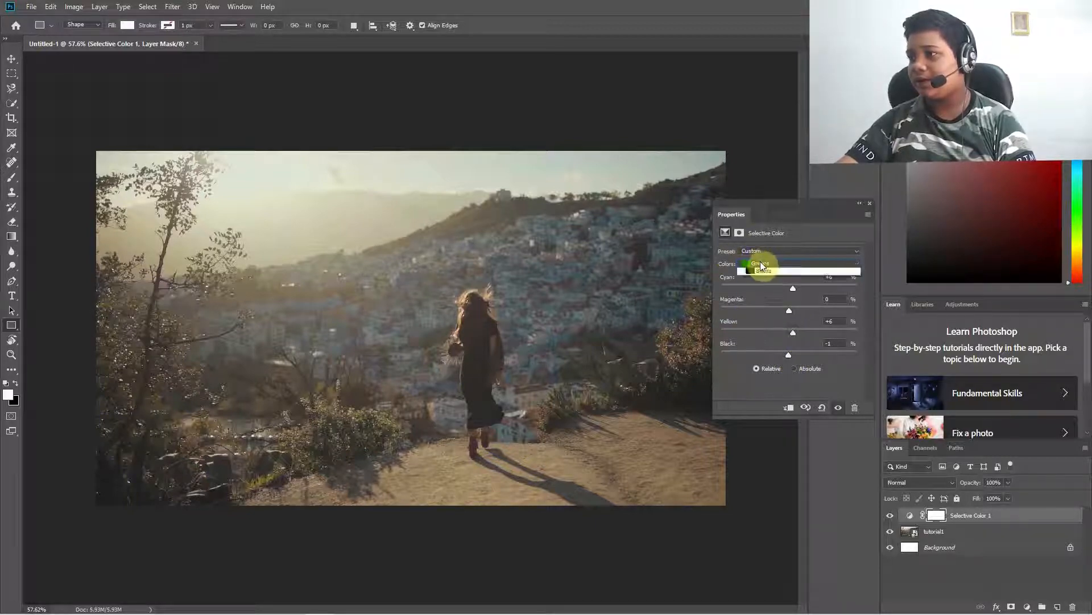
click(759, 280)
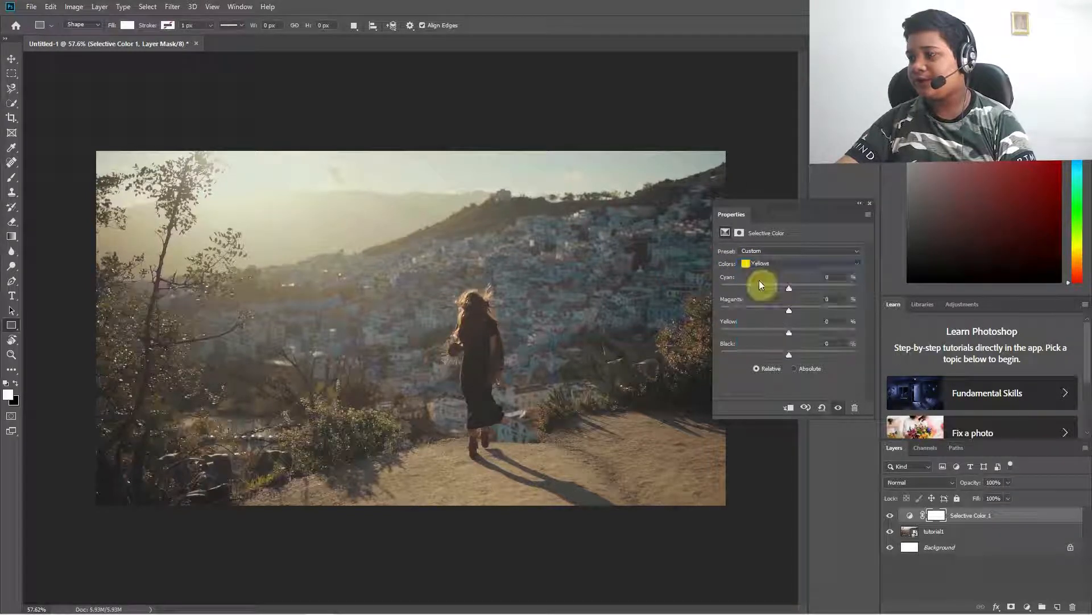
drag(789, 289, 791, 289)
drag(789, 332, 794, 330)
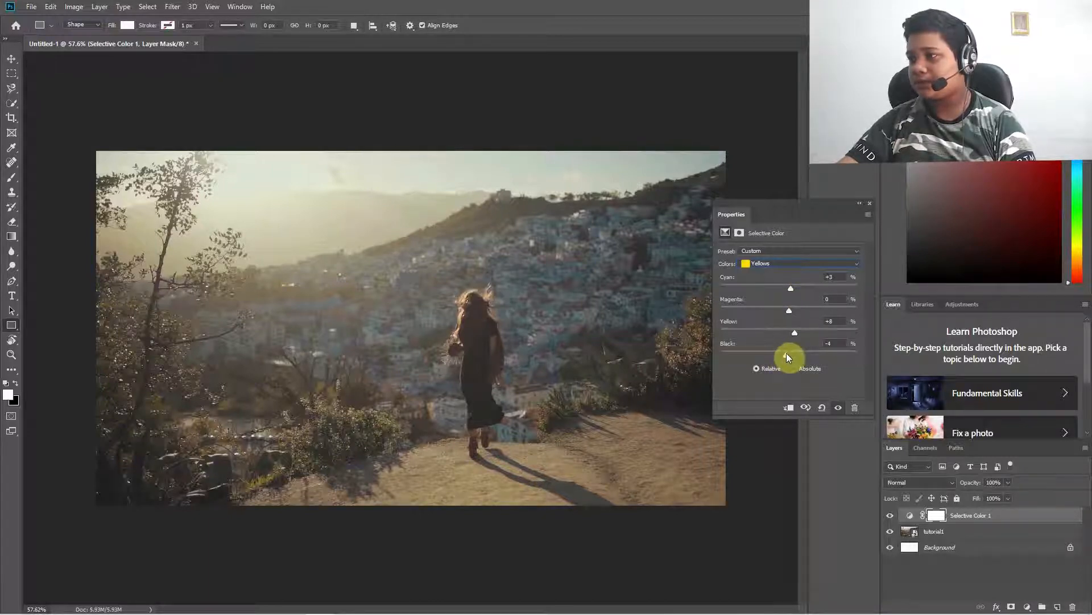
Step: Rework the Greens in Selective Color to Cyan -1, Yellow +7 and Black -4
click(782, 264)
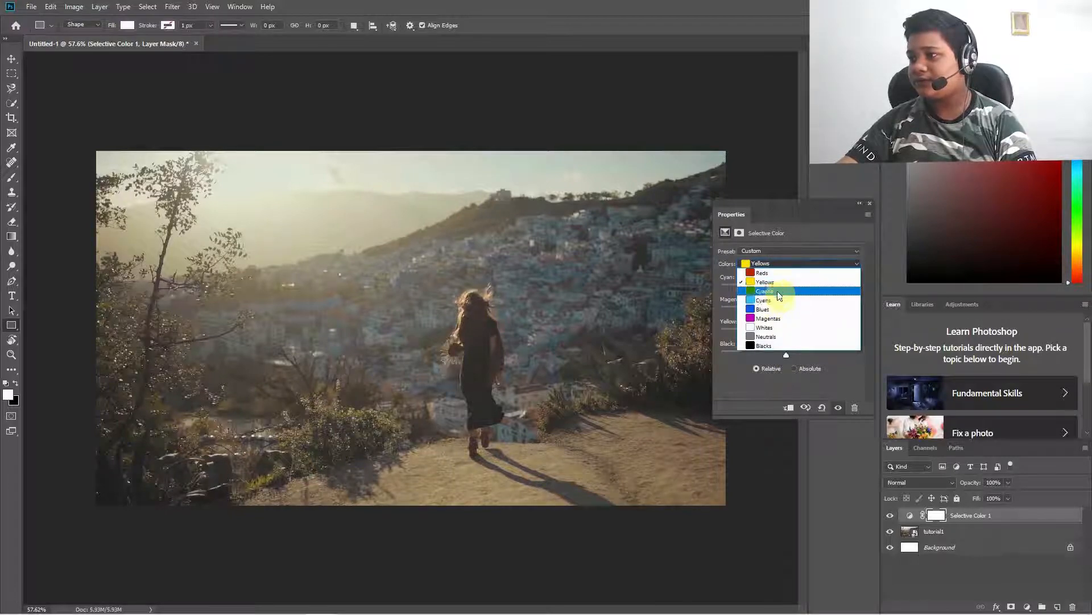
click(777, 291)
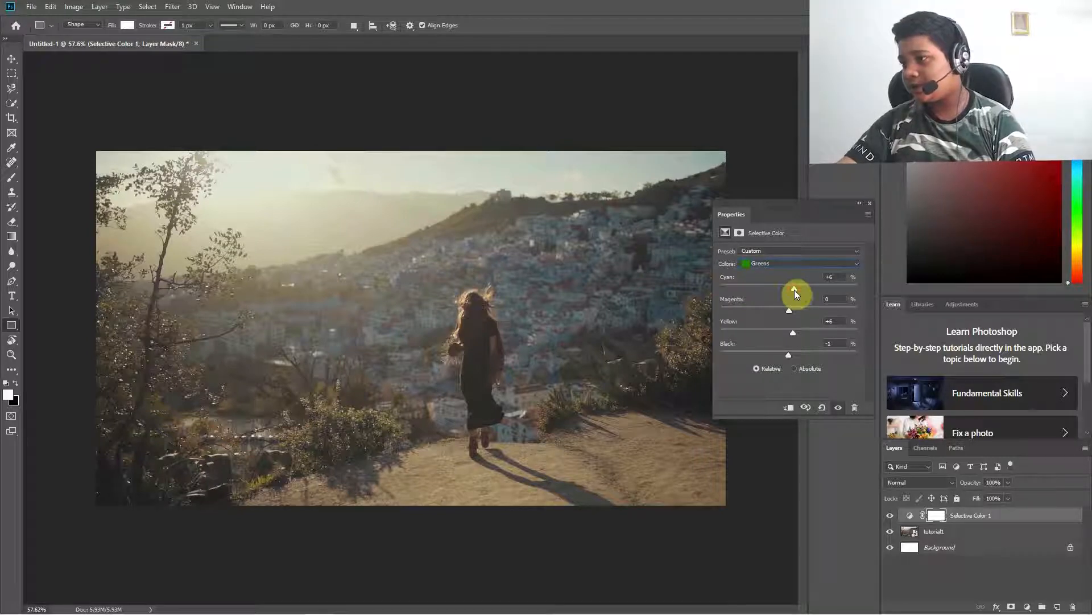
drag(790, 289, 789, 299)
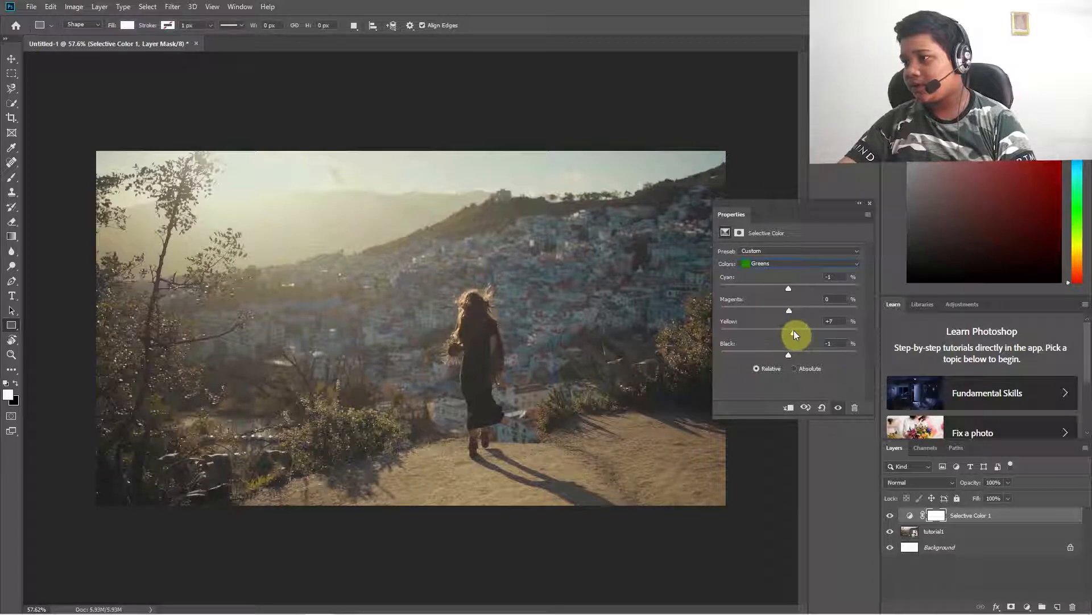
drag(794, 331, 790, 338)
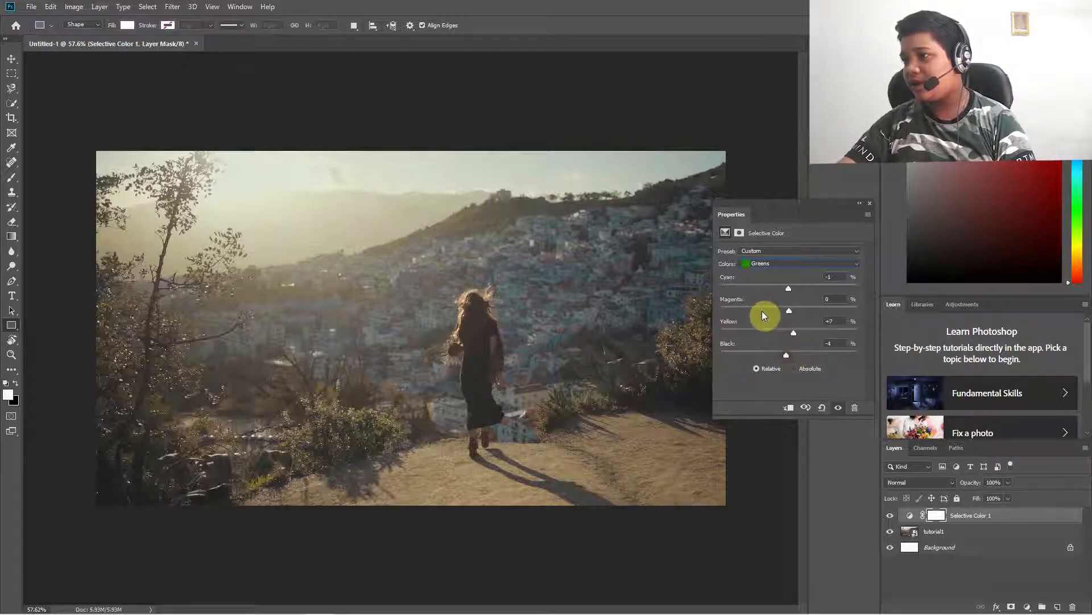
Step: Adjust the Cyans in Selective Color to Cyan +5, Magenta -2 and Yellow +3, and lower Black slightly
click(766, 263)
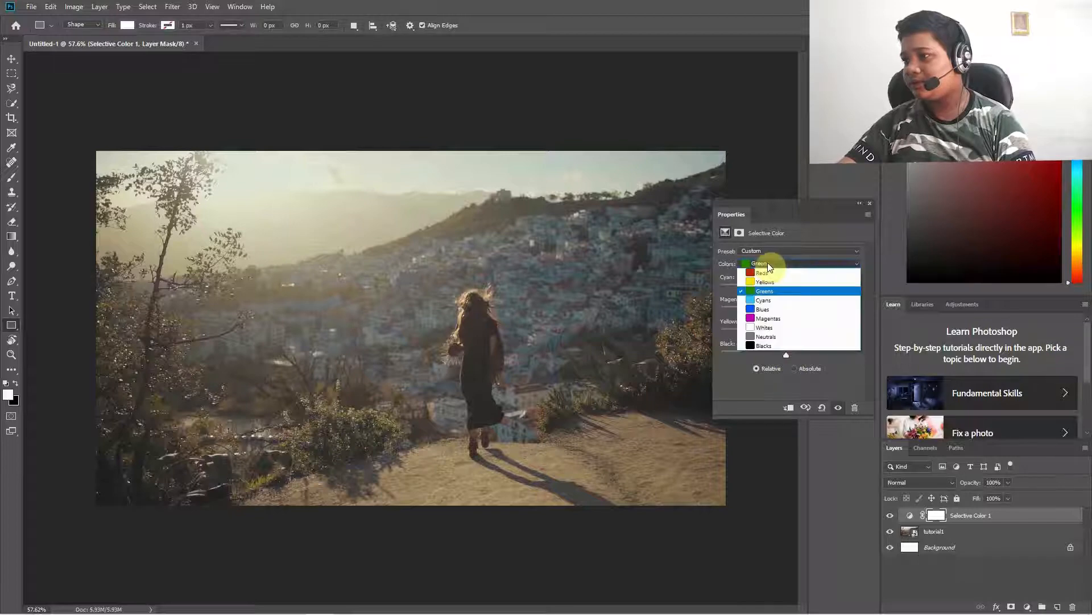
click(772, 303)
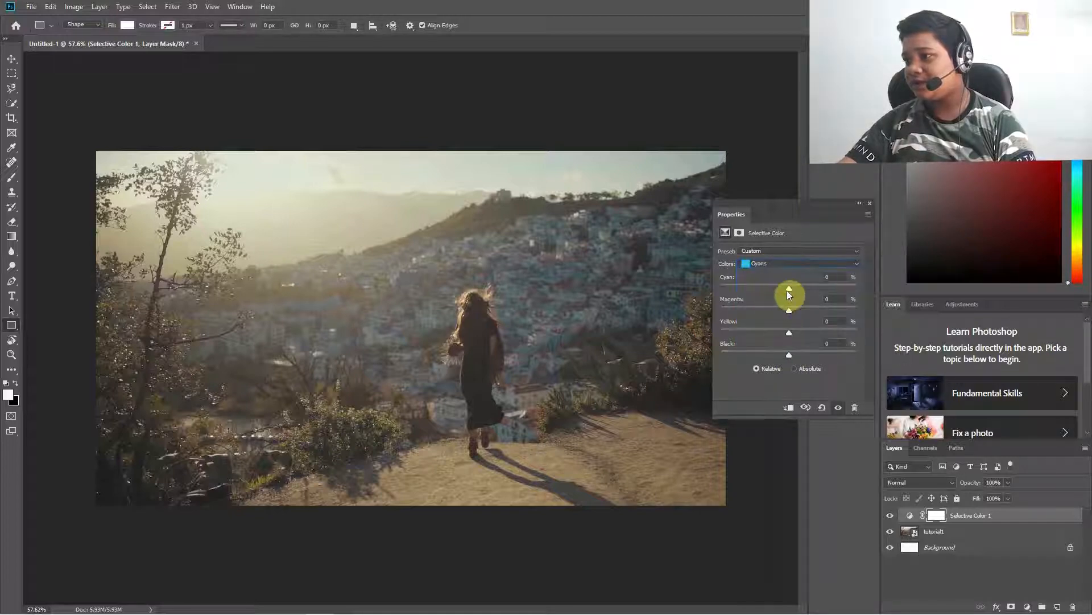
drag(788, 290, 795, 291)
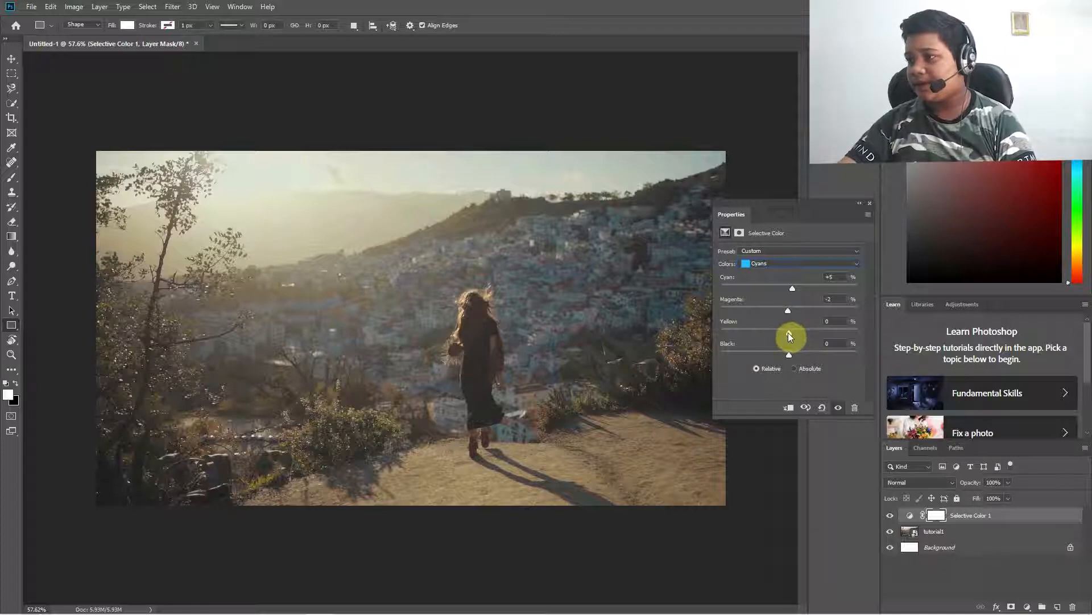
drag(789, 334, 792, 336)
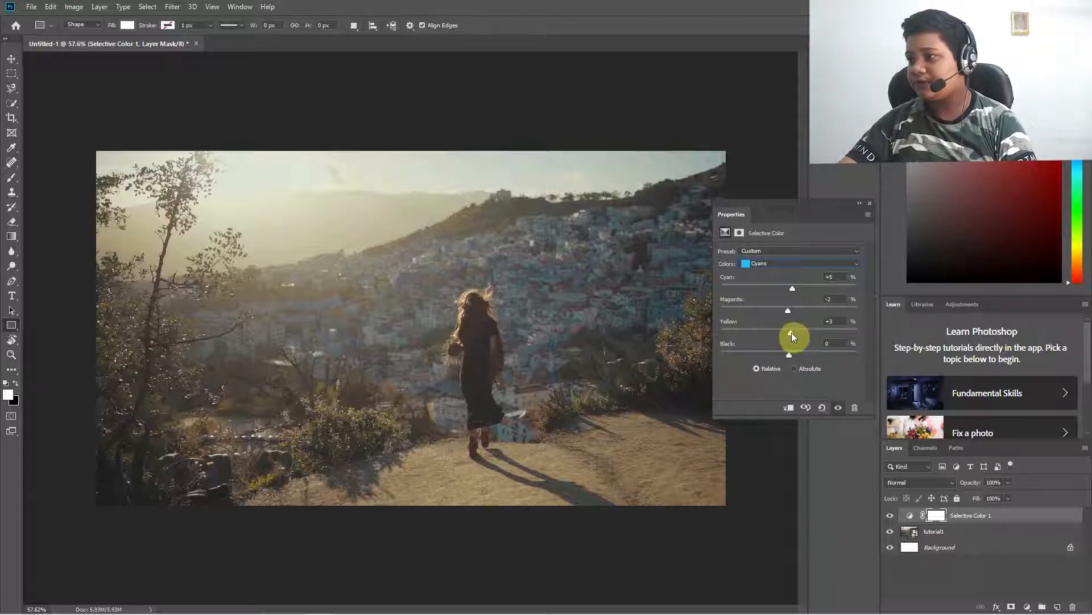
Step: Adjust the Blacks in Selective Color to Cyan -3, Yellow +4 and Black +6
click(778, 265)
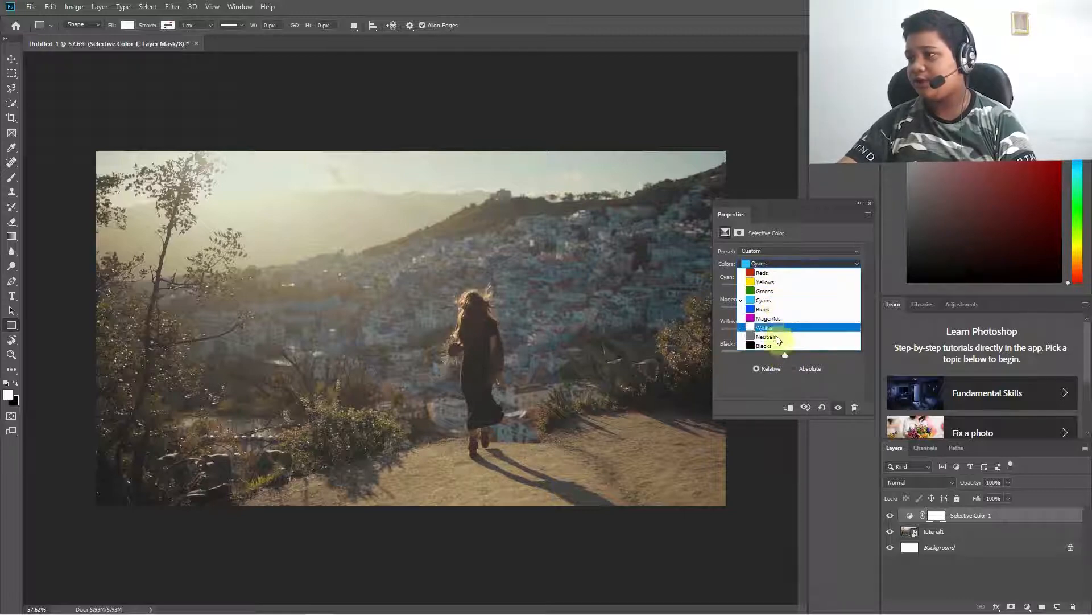
click(776, 345)
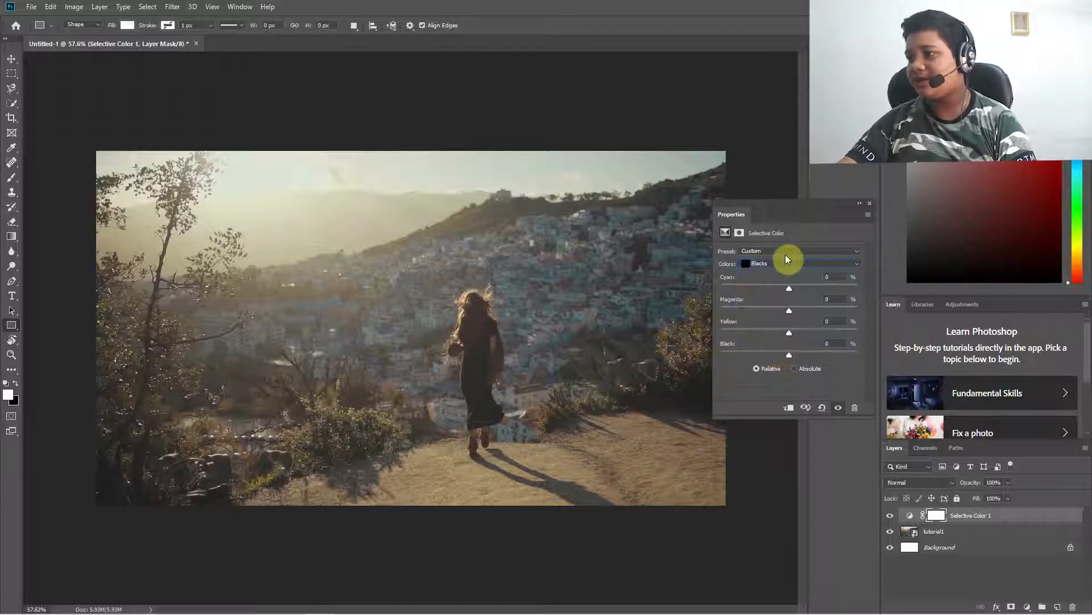
drag(791, 288, 792, 289)
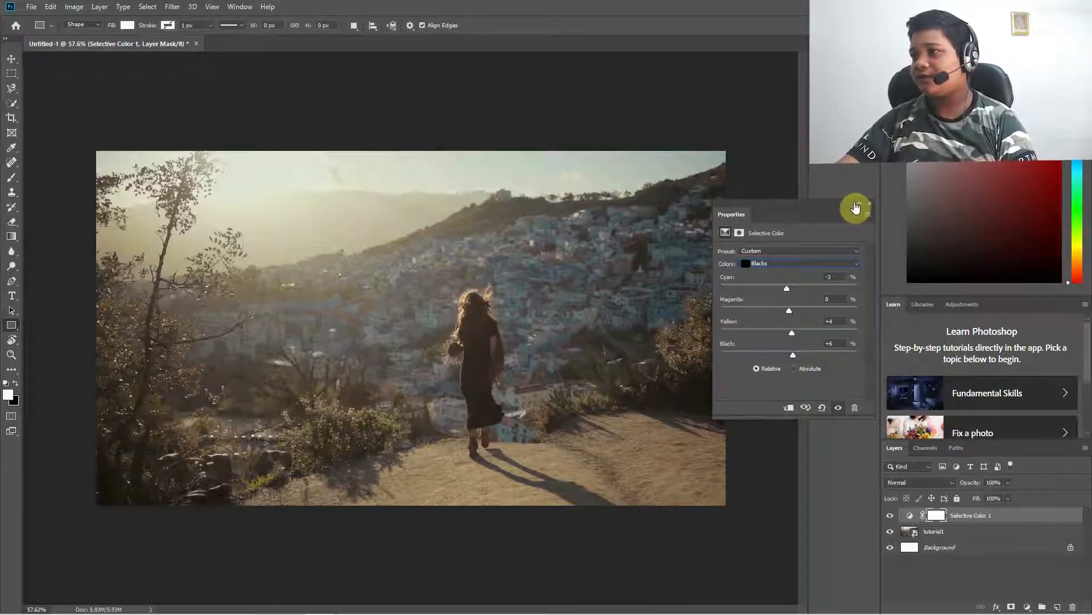
Step: Set the Reds in Selective Color to Cyan -3, Yellow +4 and Black -9, and compare the image with the layer off and on
click(787, 267)
click(774, 272)
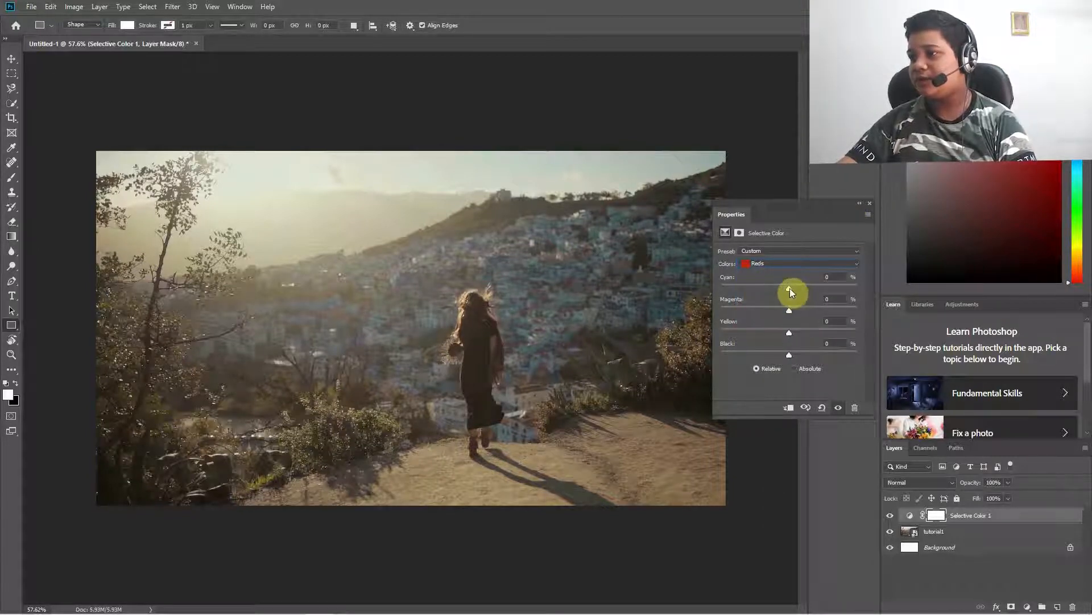
drag(789, 287, 787, 290)
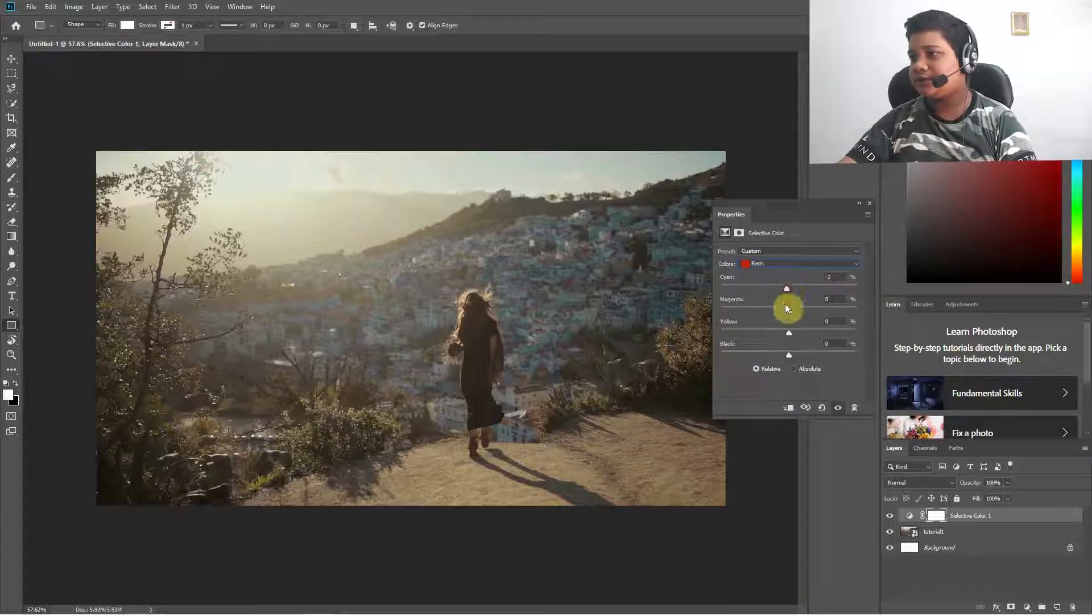
mouse_move(790, 332)
mouse_down()
mouse_move(793, 356)
mouse_move(783, 351)
mouse_up()
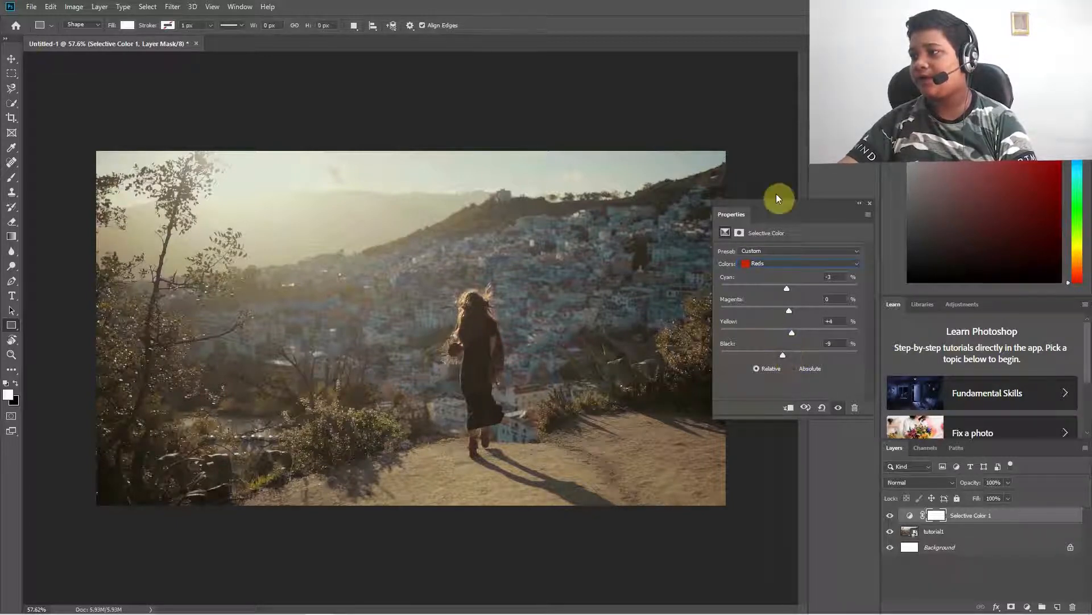
click(858, 203)
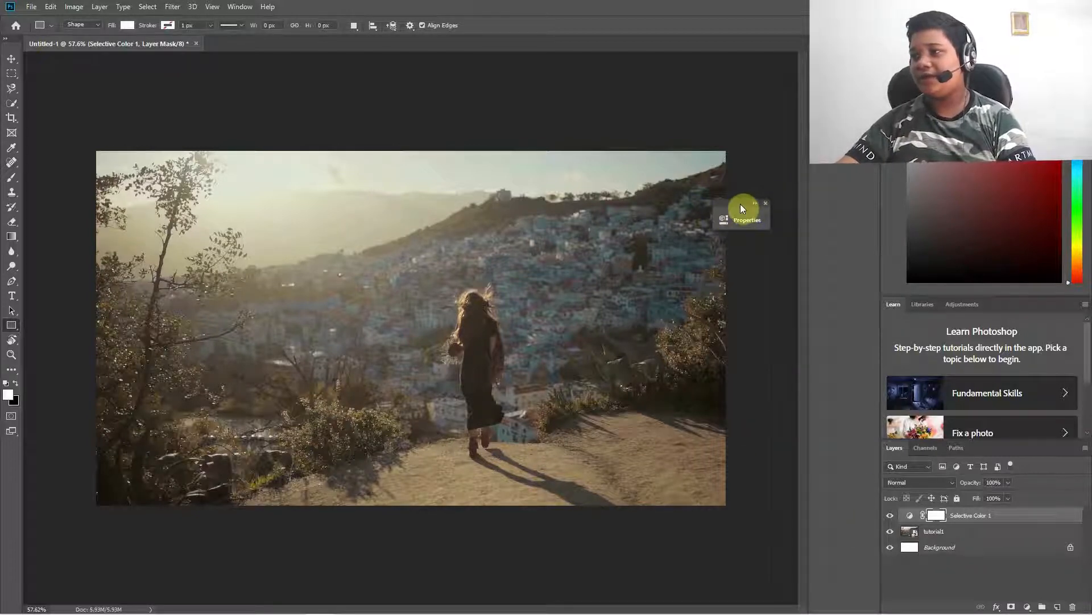
drag(740, 204, 780, 207)
click(888, 517)
click(888, 517)
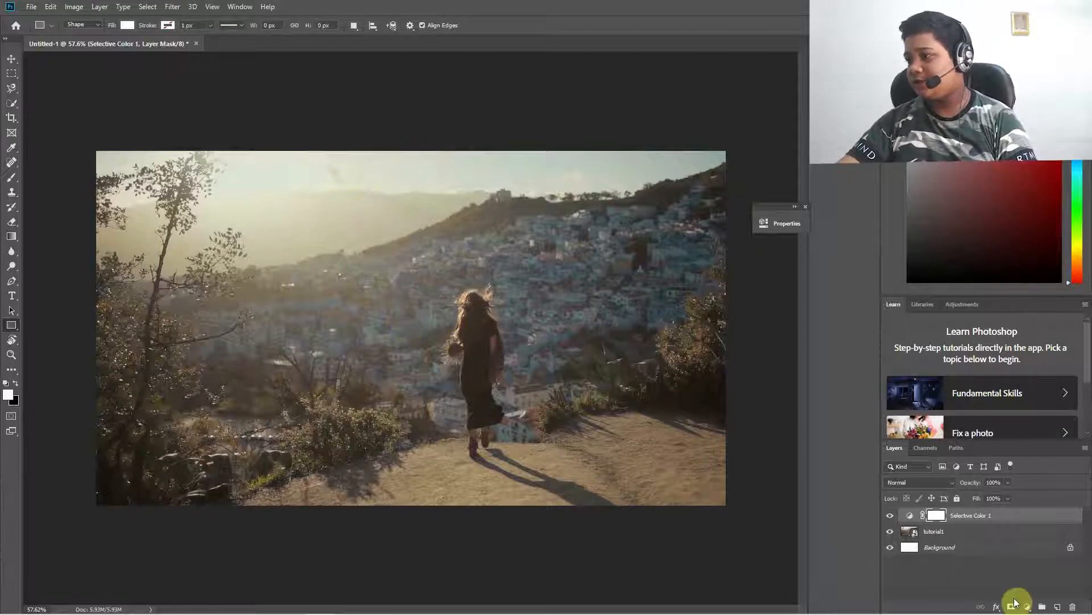
Step: Add a Curves adjustment layer with a lifted RGB black point, slightly inset white point and a lower-midtone anchor, and compare it off and on
click(1028, 607)
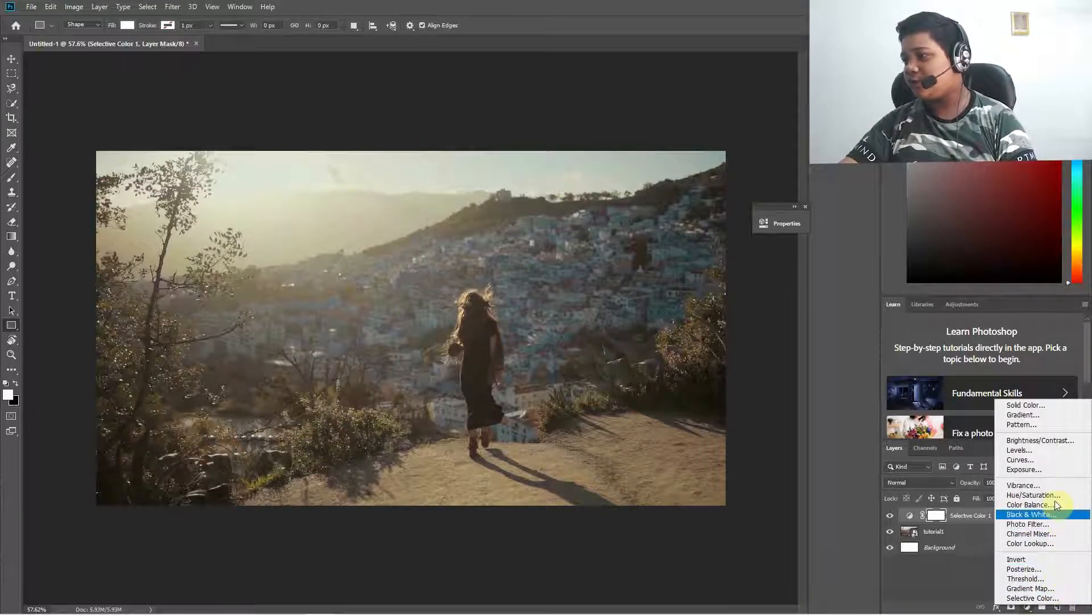
click(1049, 460)
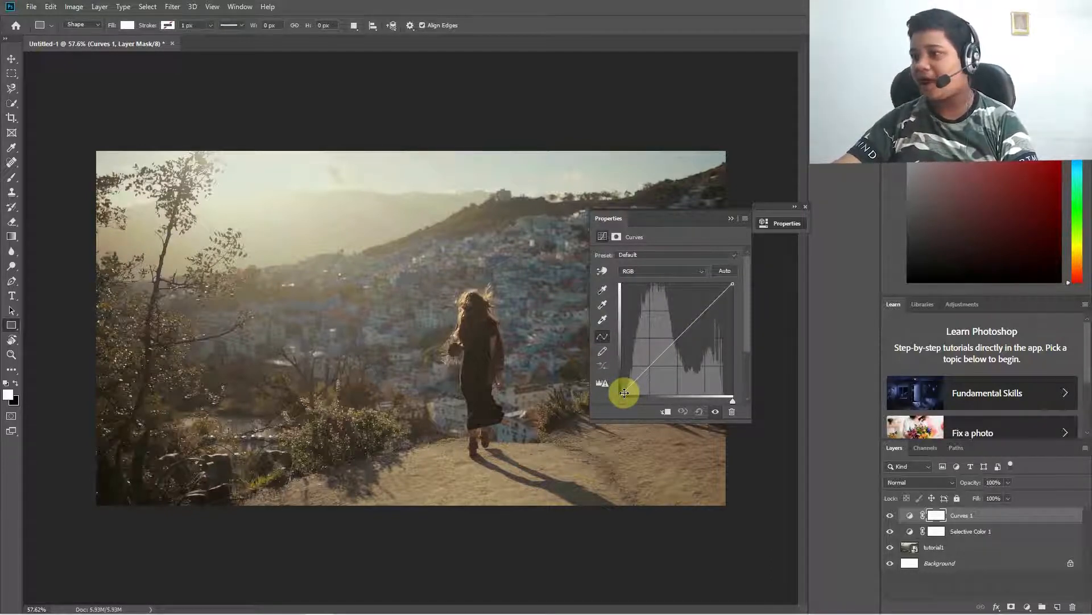
drag(622, 393, 622, 386)
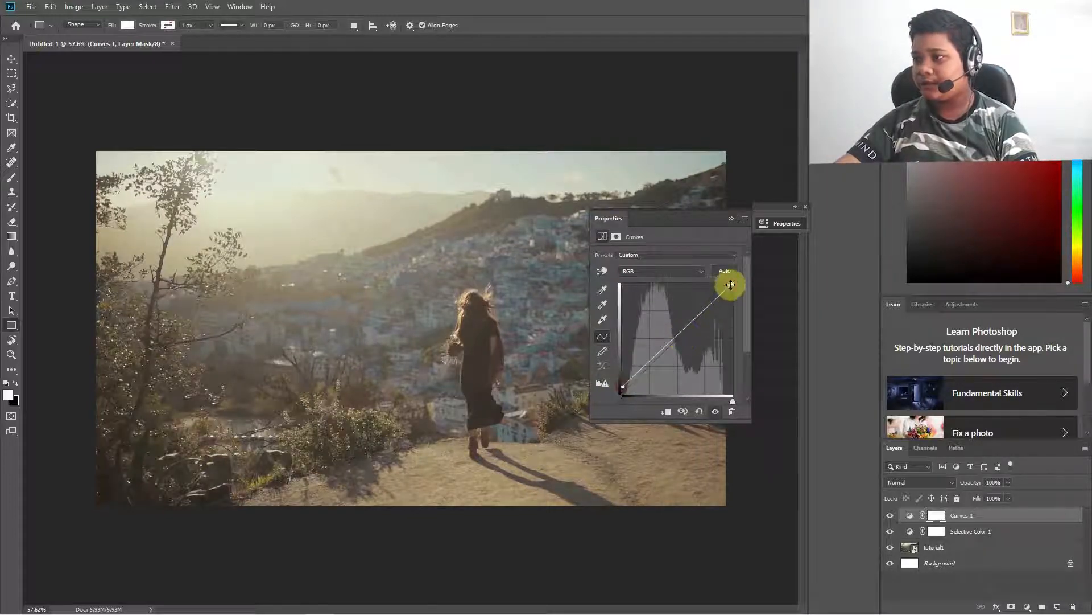
drag(731, 284, 729, 284)
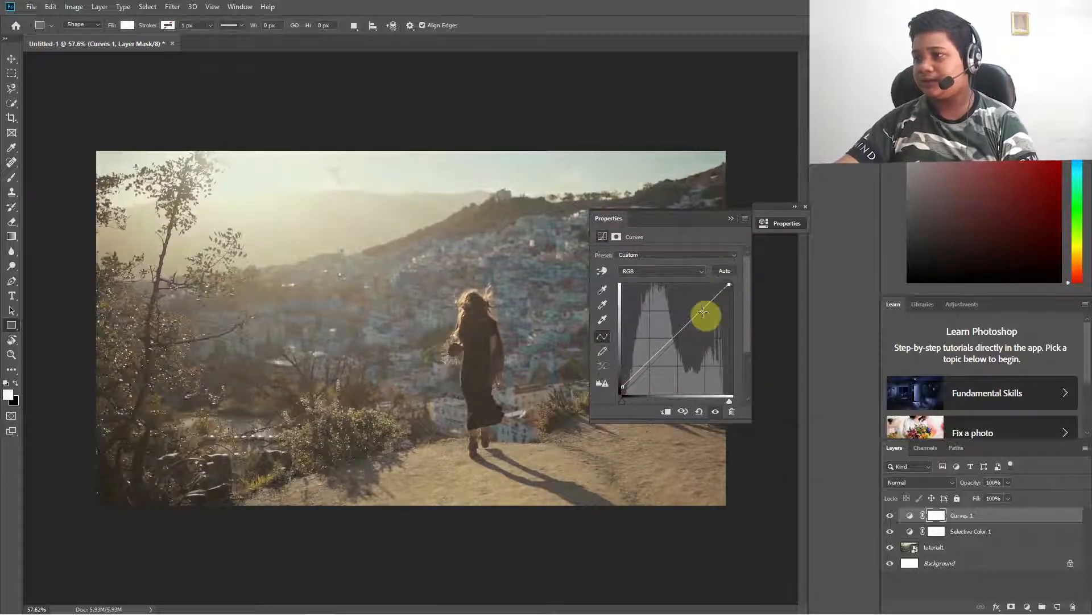
drag(651, 358, 654, 357)
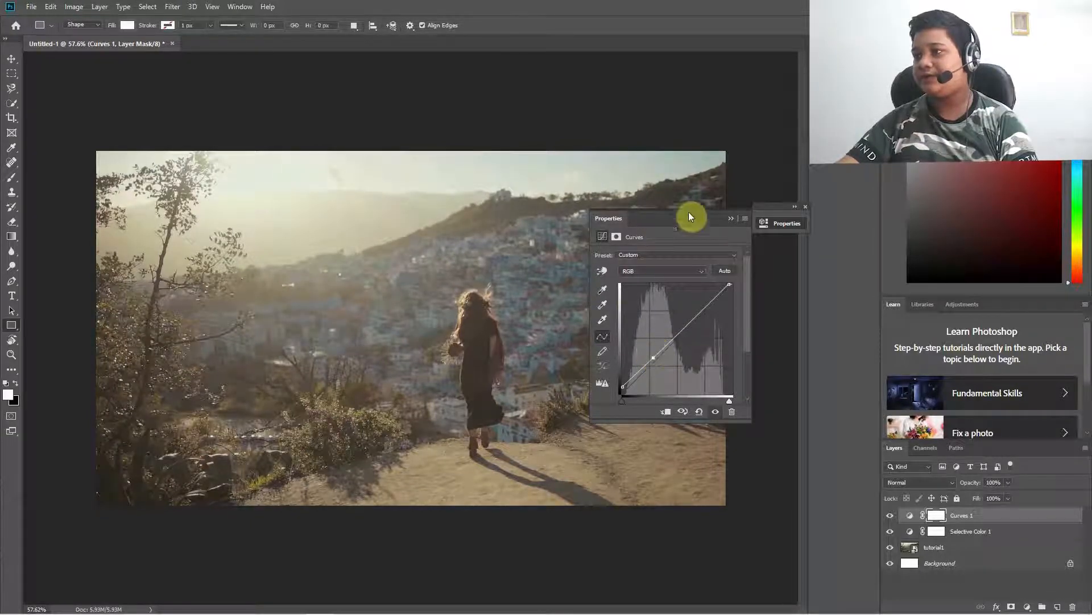
click(729, 219)
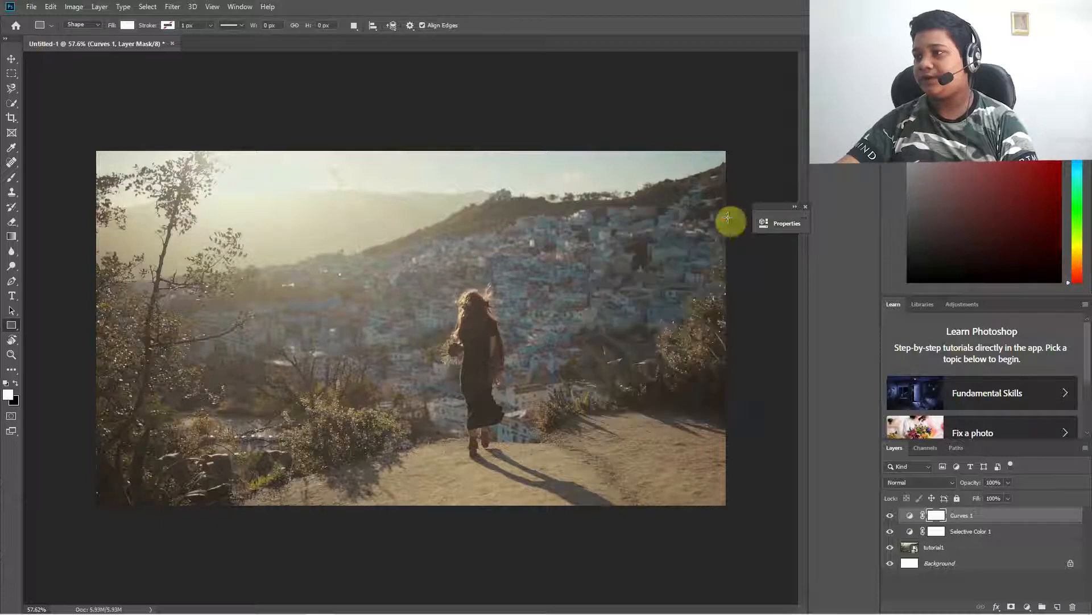
click(891, 516)
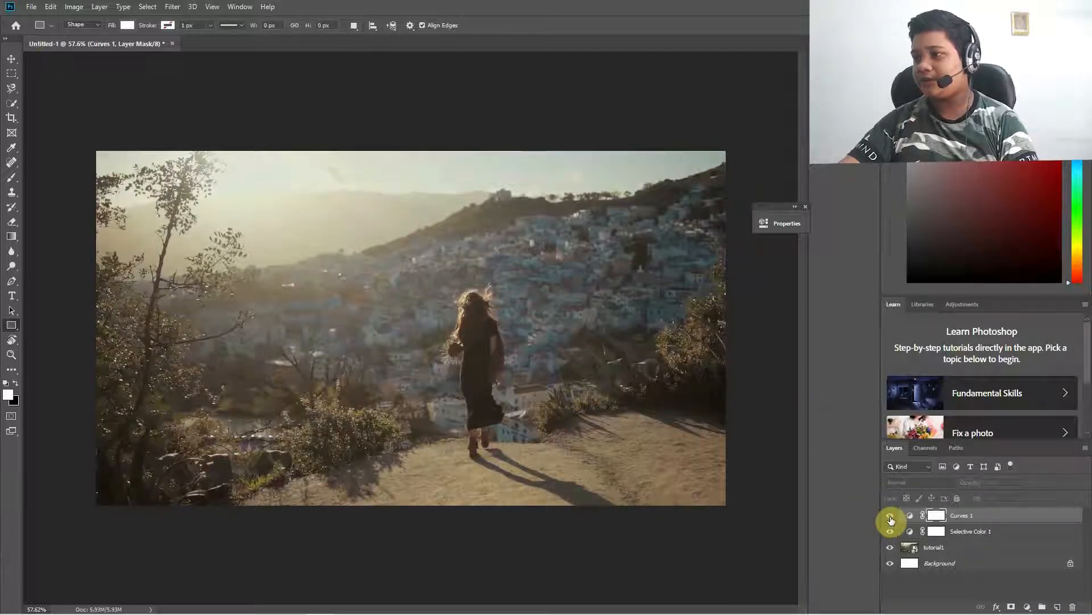
click(890, 517)
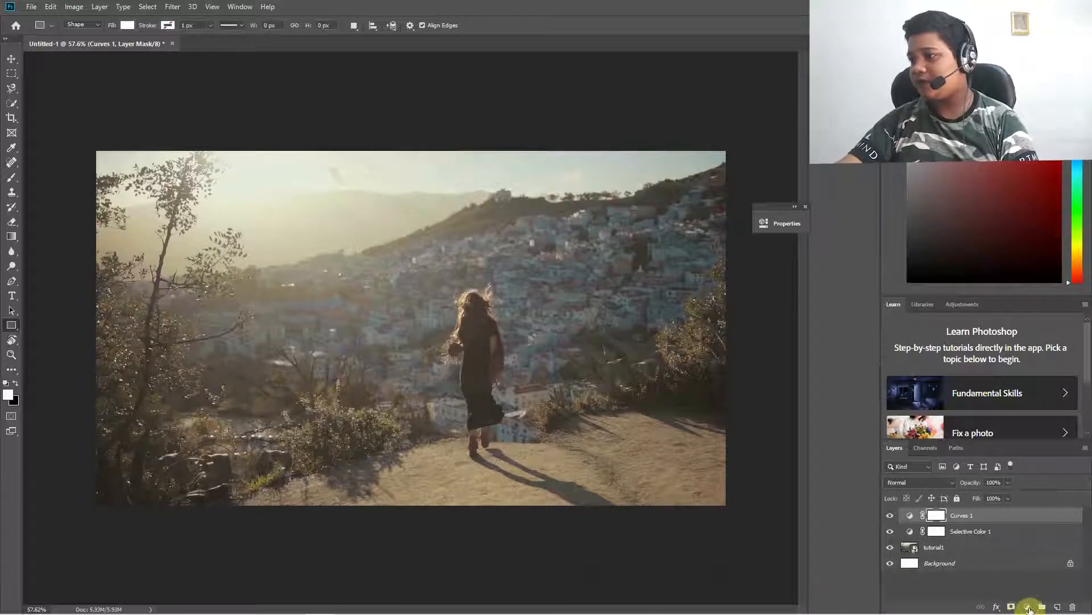
Step: Add a second Curves adjustment layer above the first and look through its individual color channels
click(1027, 605)
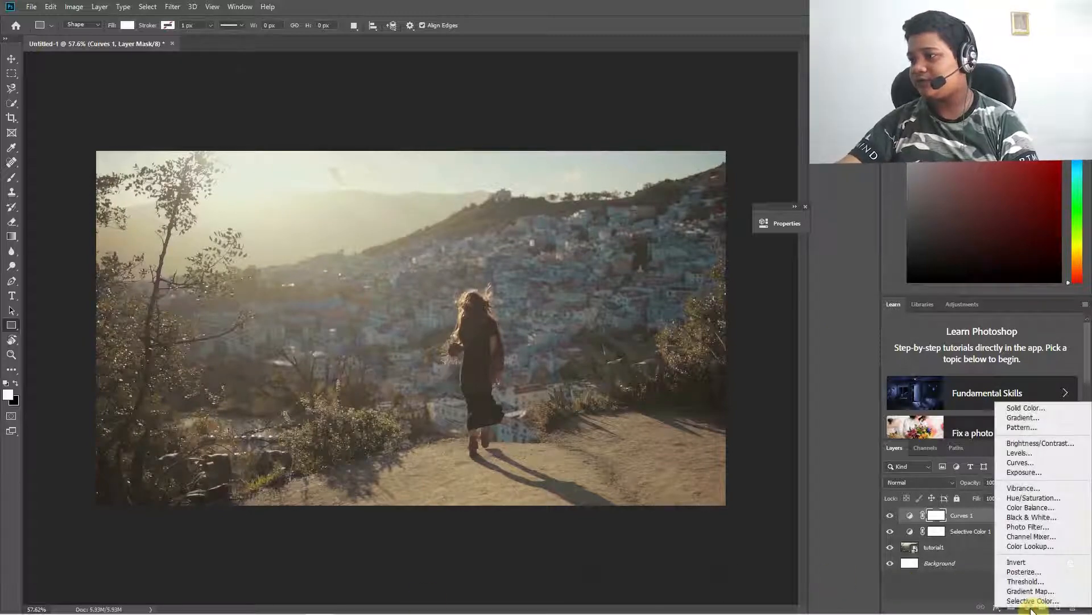
click(1044, 462)
click(644, 272)
click(643, 288)
click(647, 272)
click(637, 308)
click(649, 271)
click(639, 298)
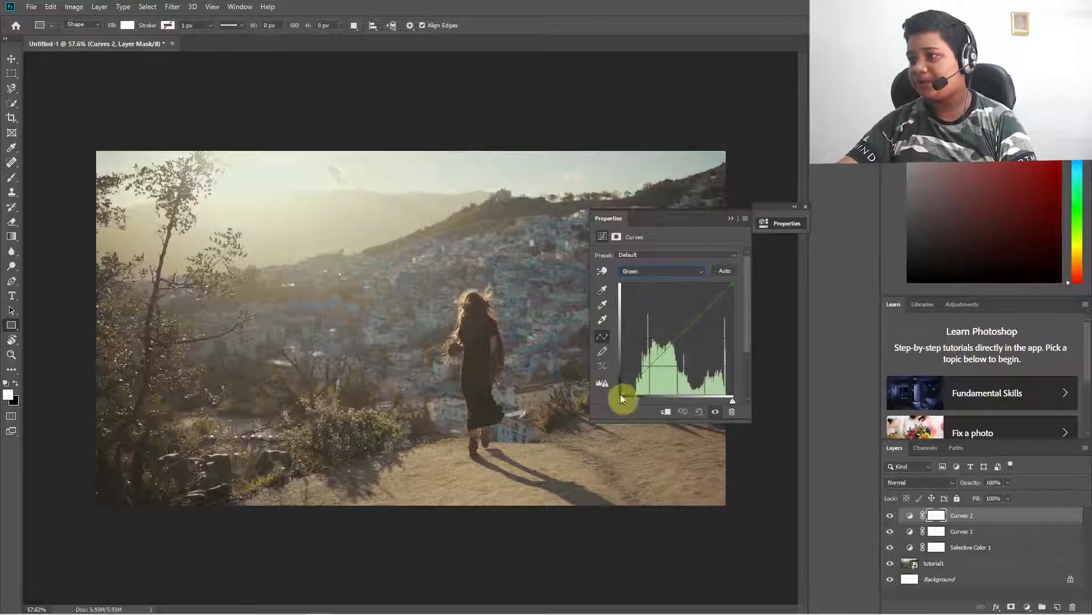
click(649, 274)
click(652, 280)
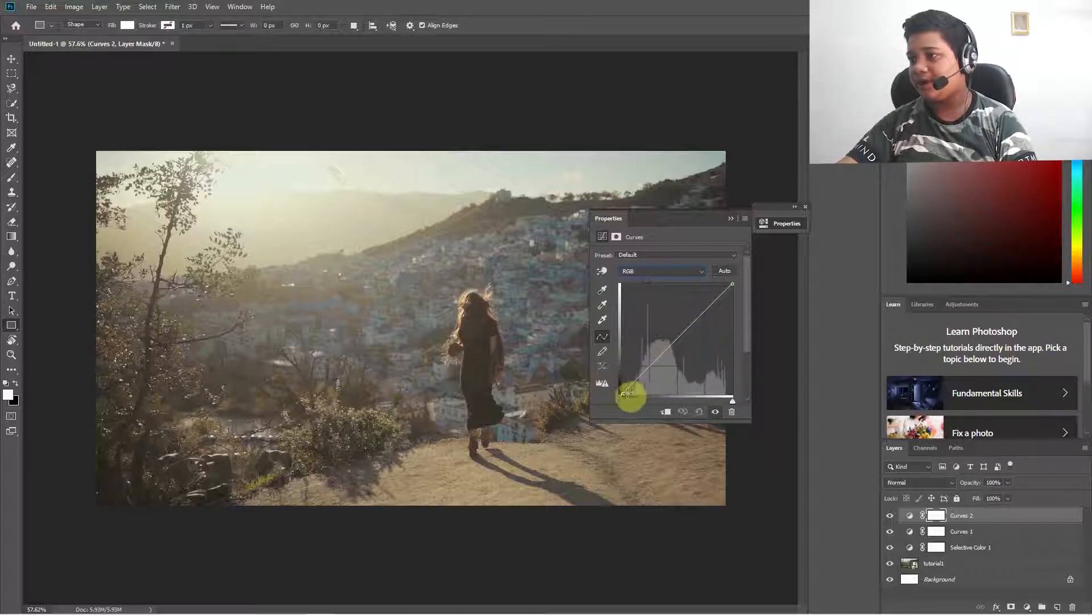
Step: In the second Curves layer's Red channel, shift the black point slightly inward and lower the highlights and lower midtones
click(651, 272)
click(653, 289)
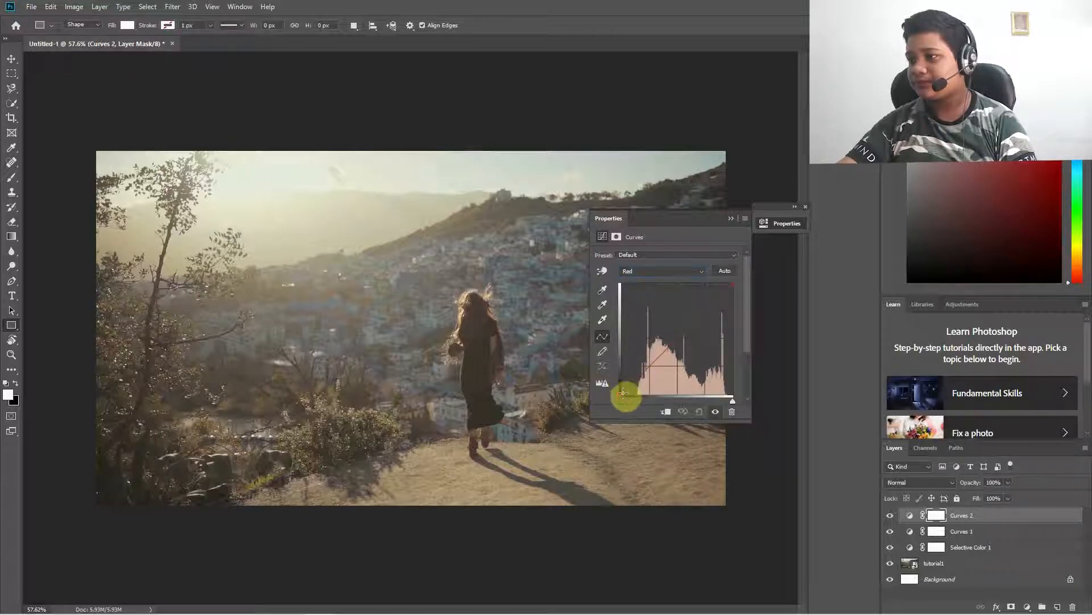
drag(624, 393, 626, 390)
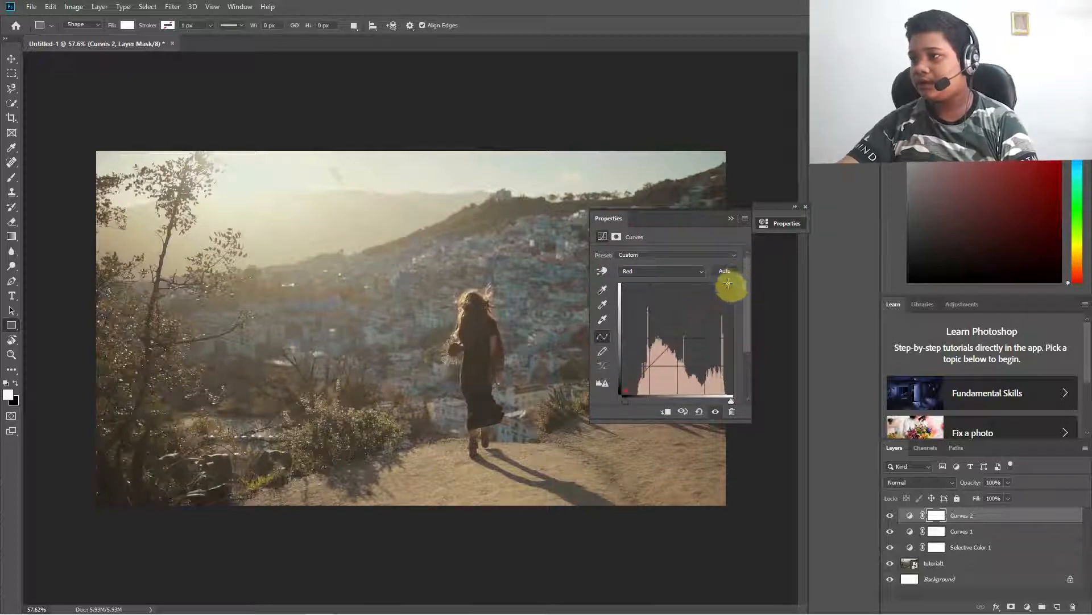
drag(732, 289, 731, 288)
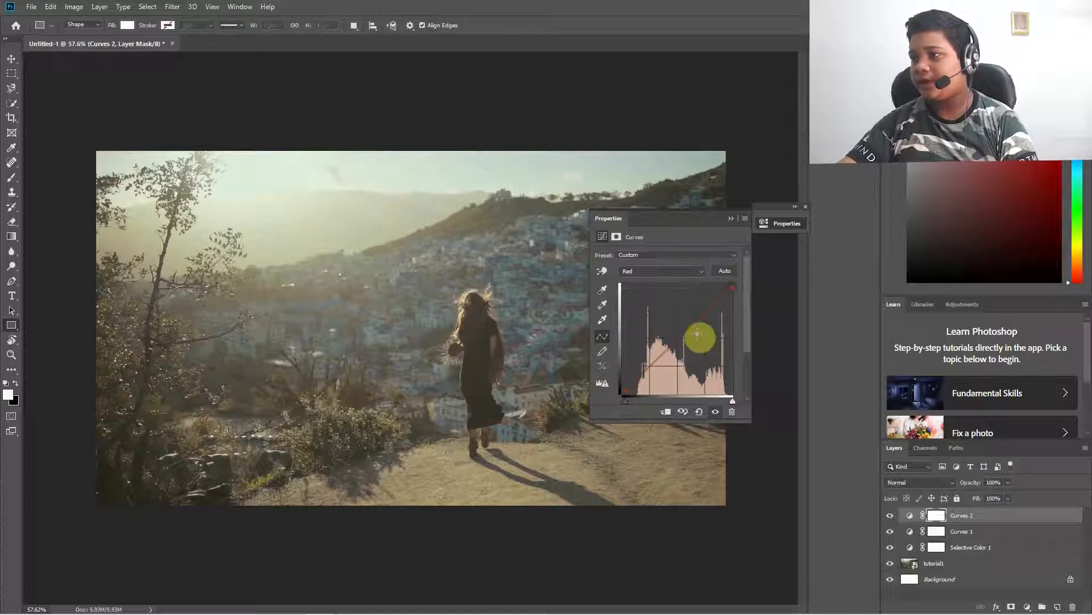
drag(659, 358, 660, 357)
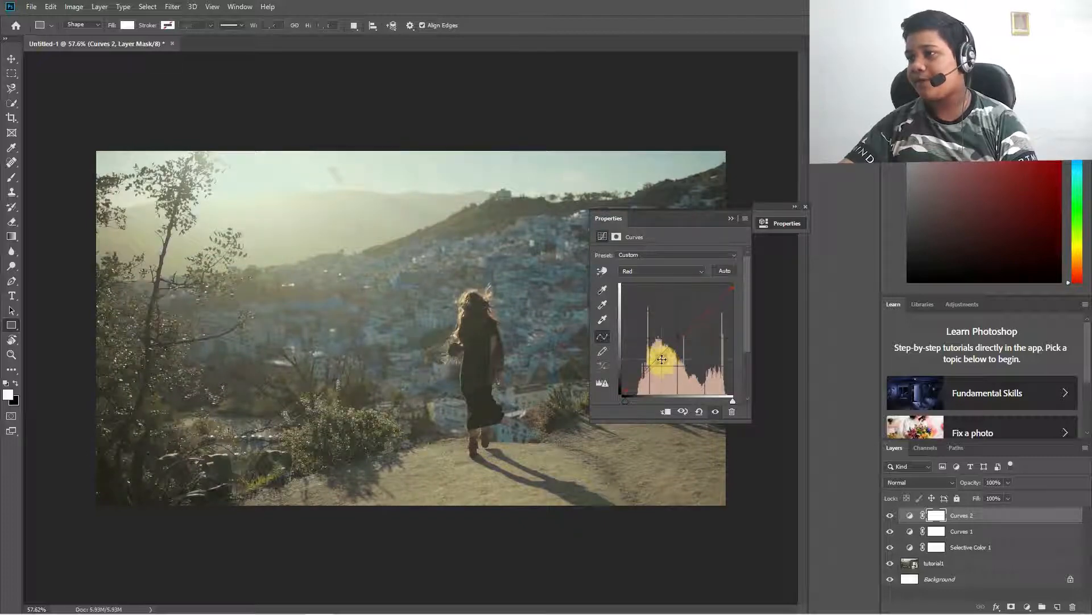
Step: In the same layer's Green channel, nudge the black and white points slightly inward and fine-tune a point in the lower midtones
click(644, 267)
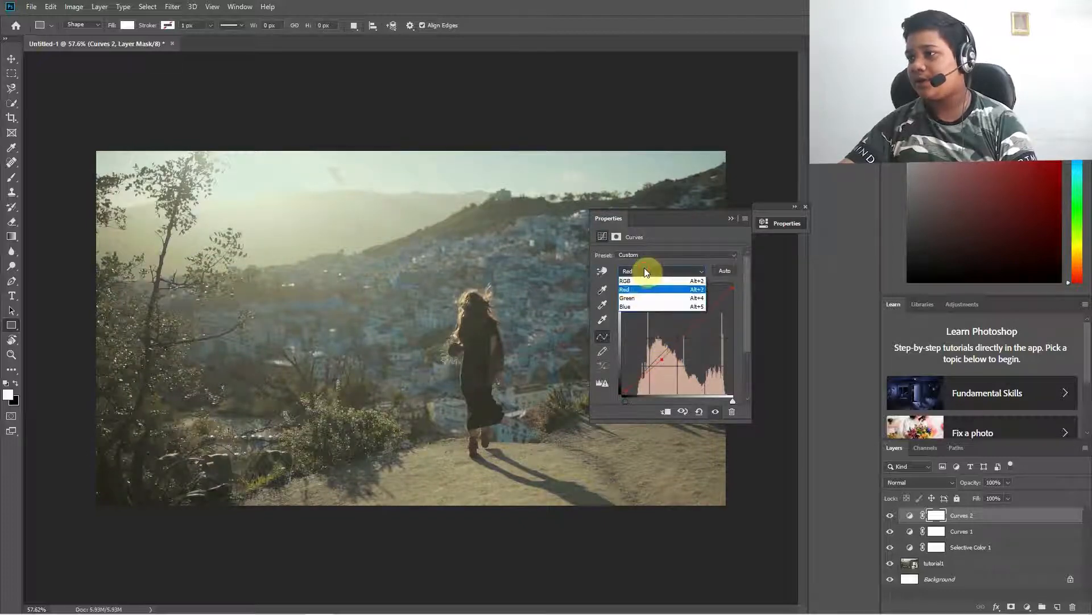
click(639, 298)
drag(662, 349, 617, 394)
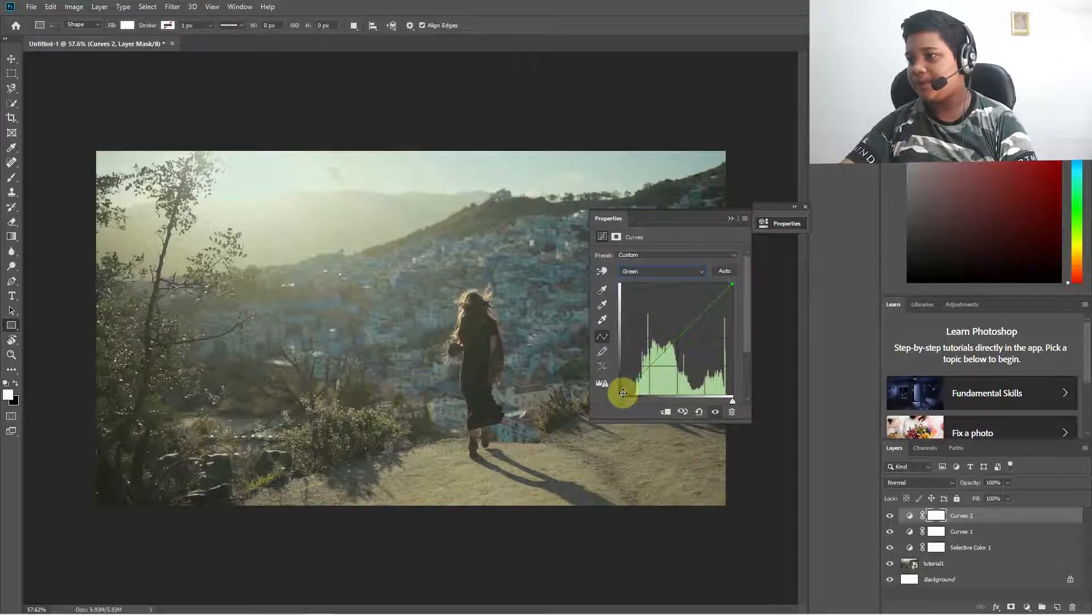
drag(623, 392, 624, 388)
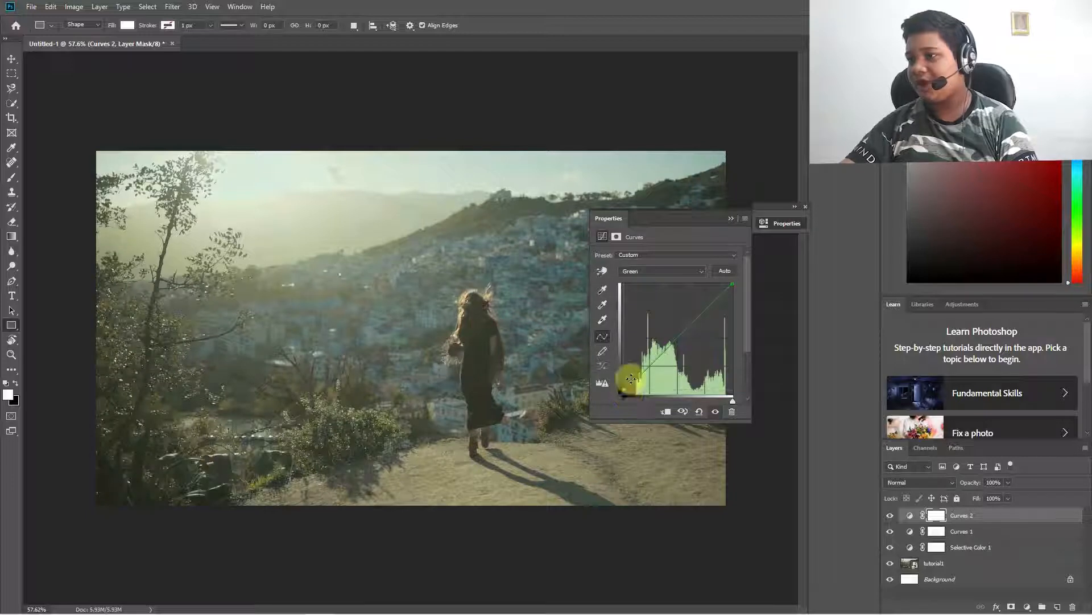
drag(733, 284, 731, 285)
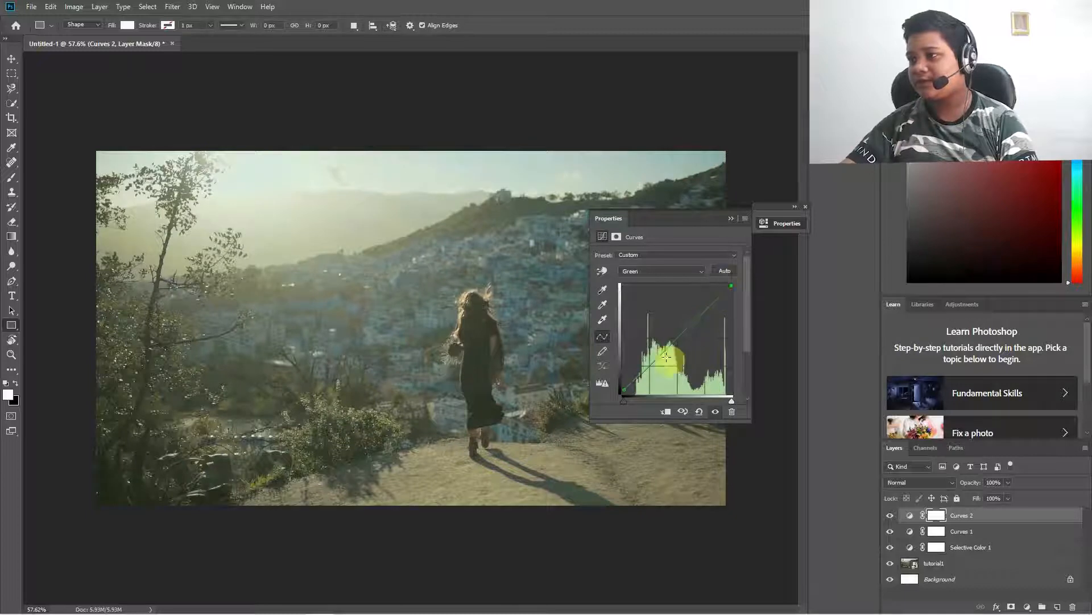
drag(660, 357, 659, 356)
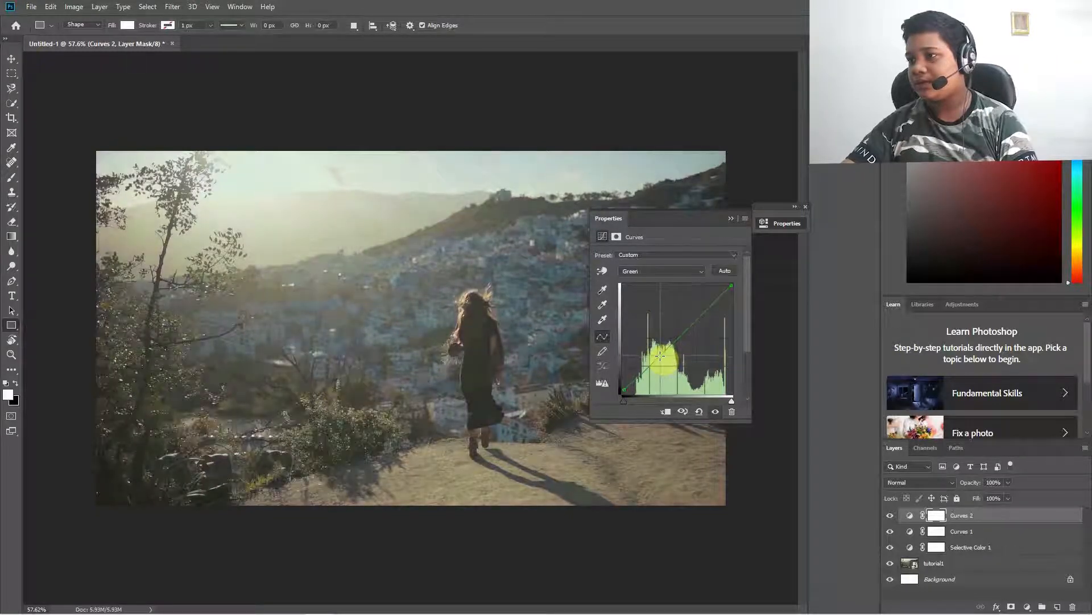
Step: In the Blue channel, nudge the black and white points slightly inward and raise the lower midtones
click(654, 271)
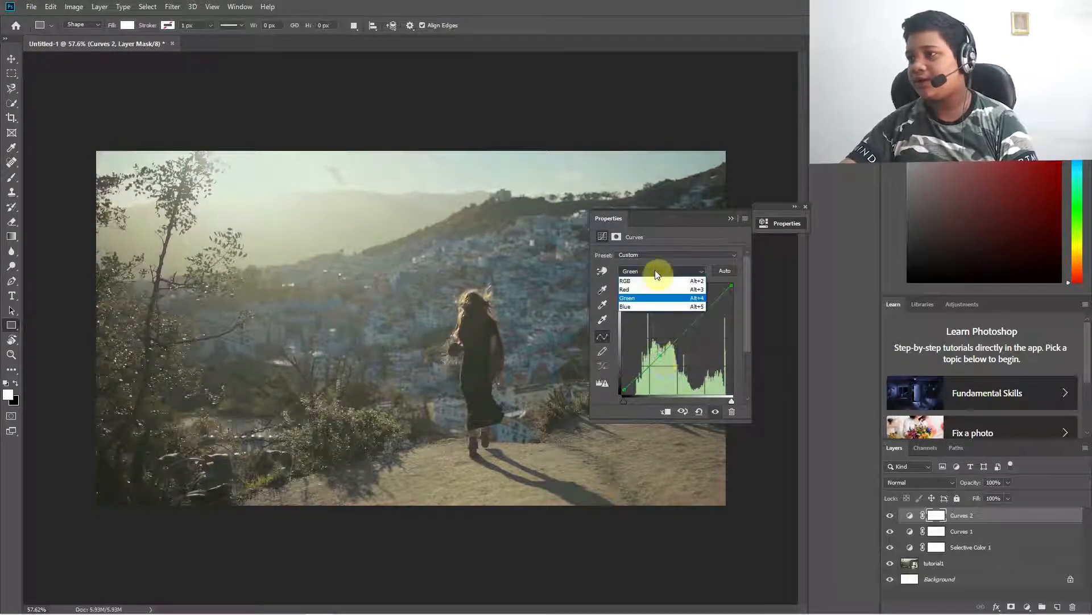
click(643, 308)
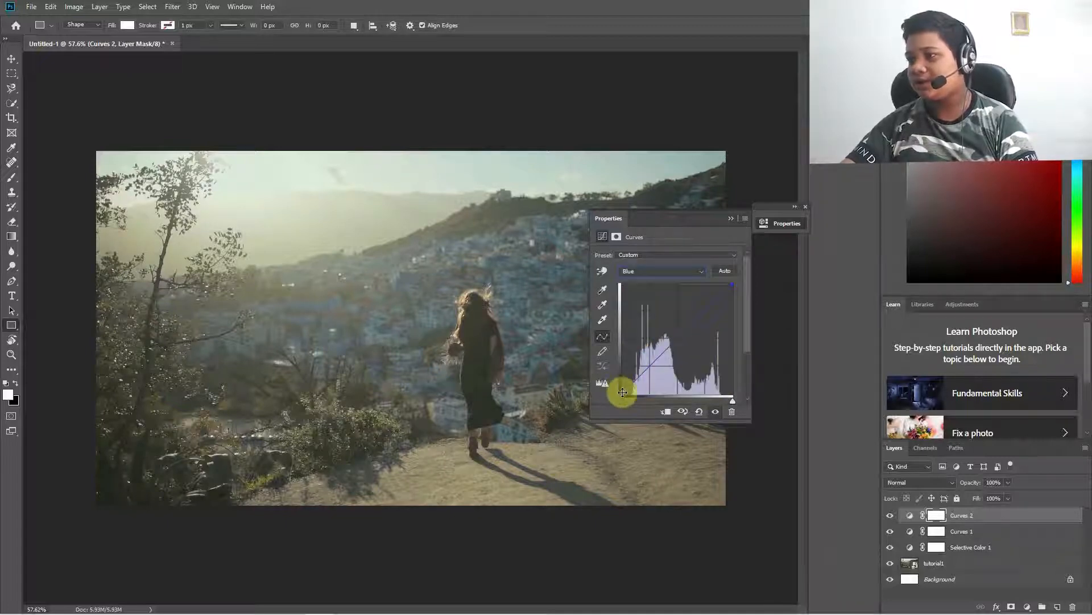
mouse_move(621, 392)
mouse_down()
mouse_move(637, 388)
mouse_move(624, 401)
mouse_move(623, 391)
mouse_up()
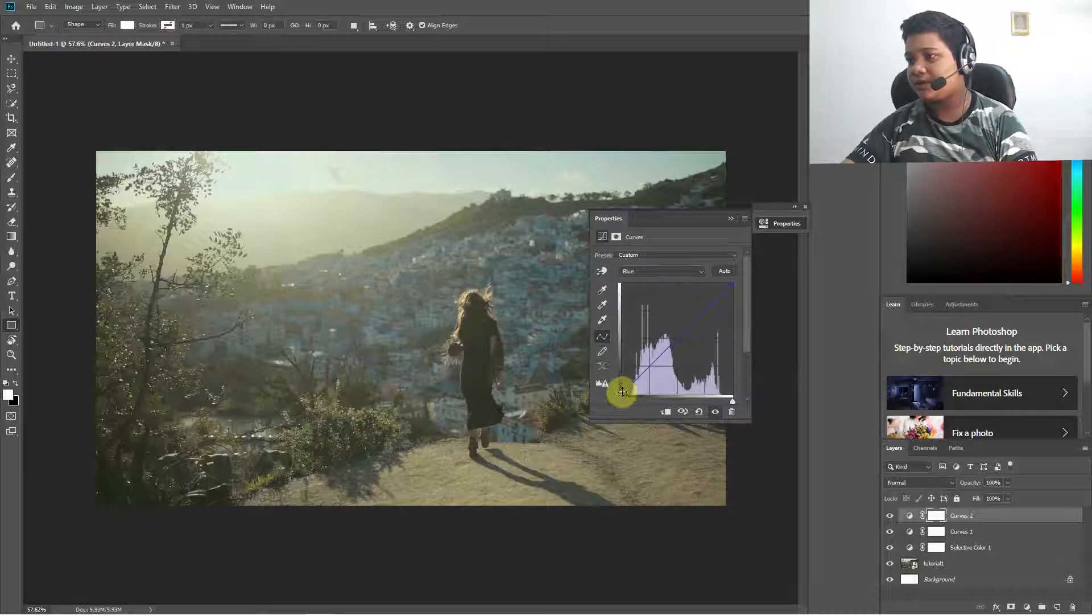
drag(732, 284, 728, 283)
click(663, 359)
drag(663, 359, 657, 356)
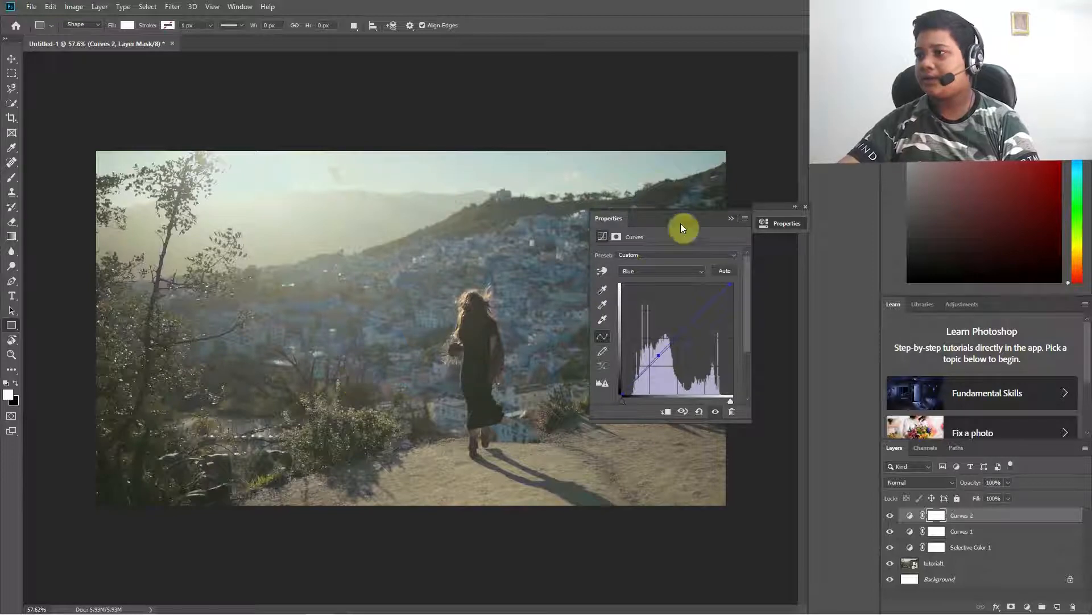
Step: Compare the image with the second Curves layer off and on, and inspect the woman and the hillside town up close
click(730, 220)
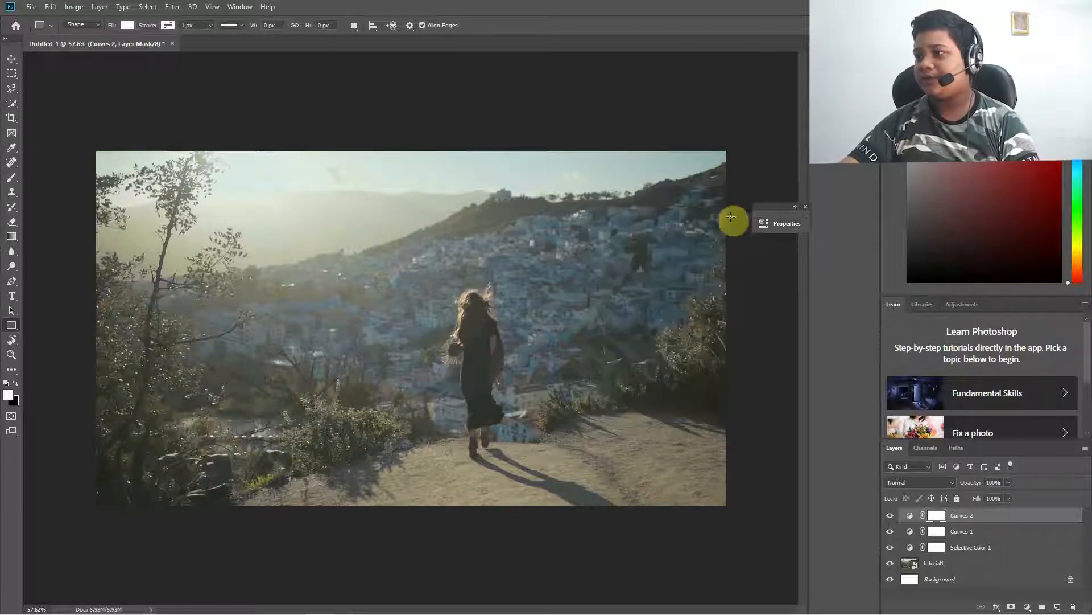
click(889, 518)
click(889, 519)
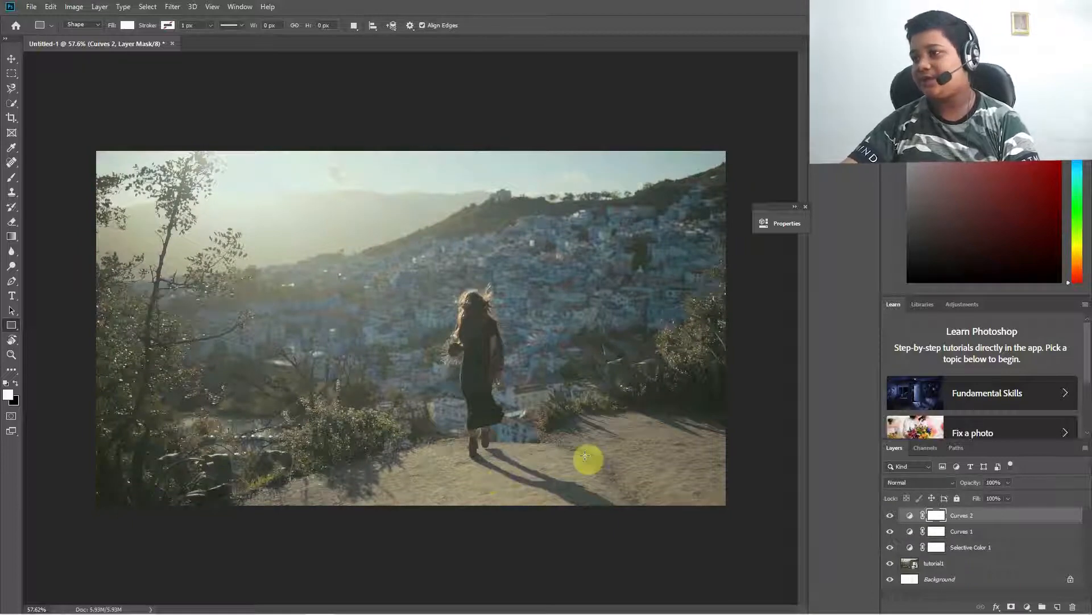
scroll(459, 437, up, 5)
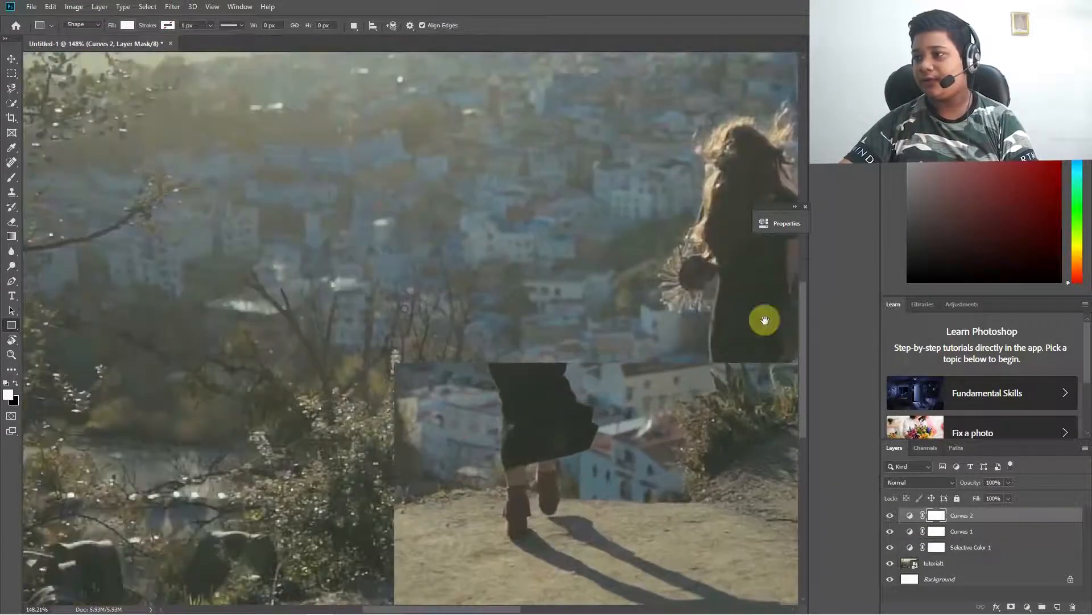
drag(764, 320, 237, 320)
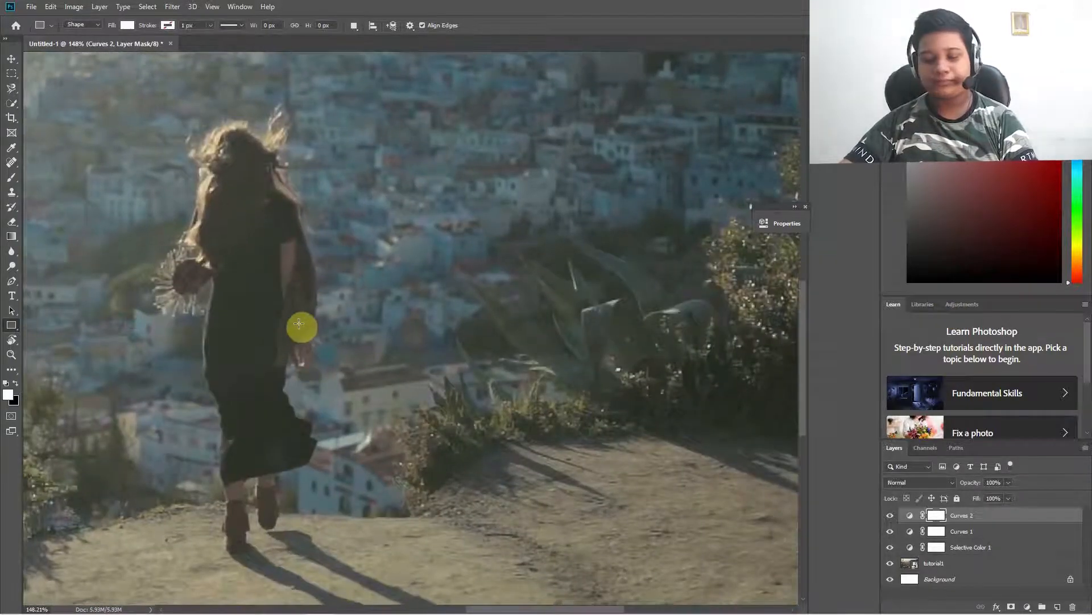
scroll(300, 324, down, 4)
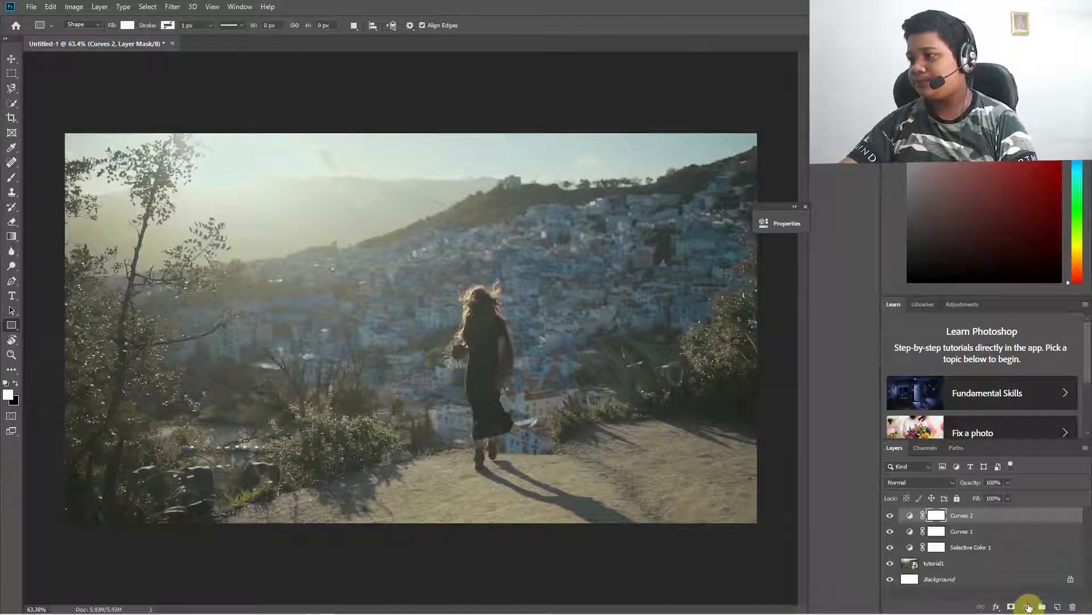
Step: Add a Color Lookup adjustment layer above the second Curves layer and load the Crisp_Winter.look 3D LUT
click(1028, 606)
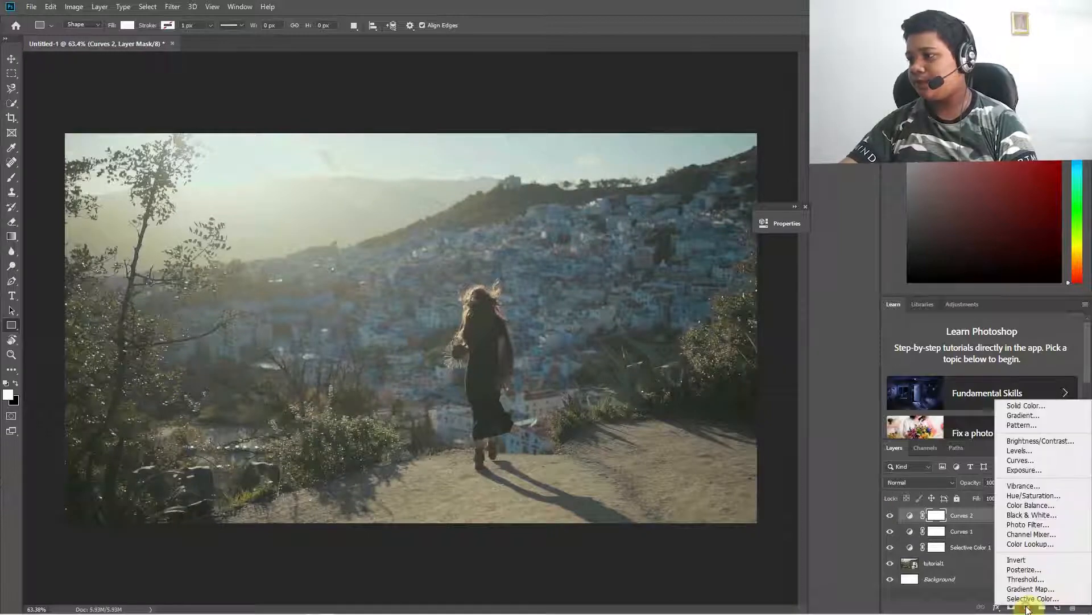
click(1064, 544)
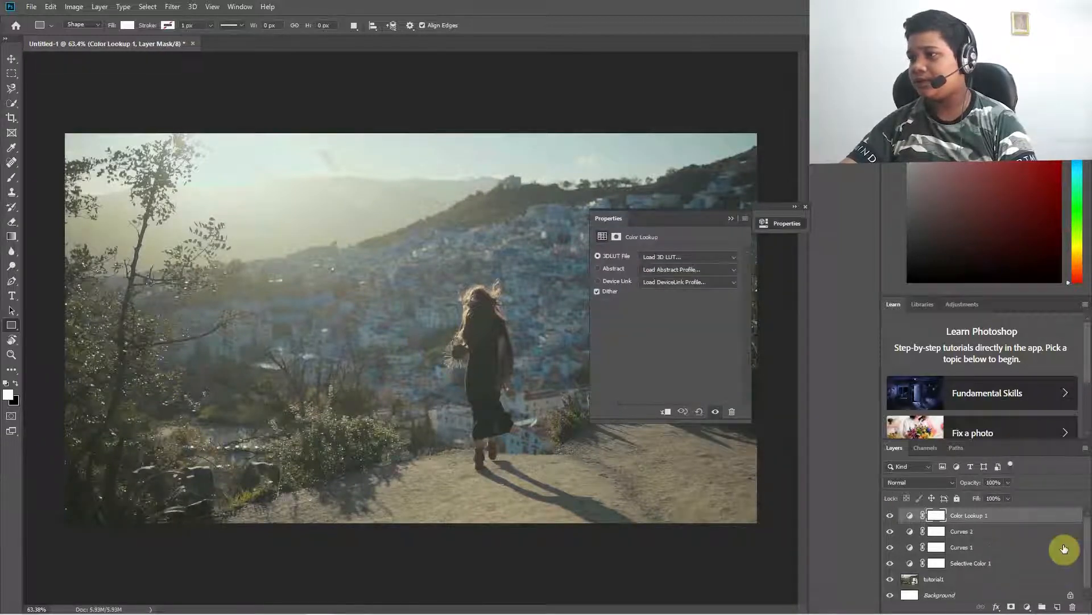
click(663, 257)
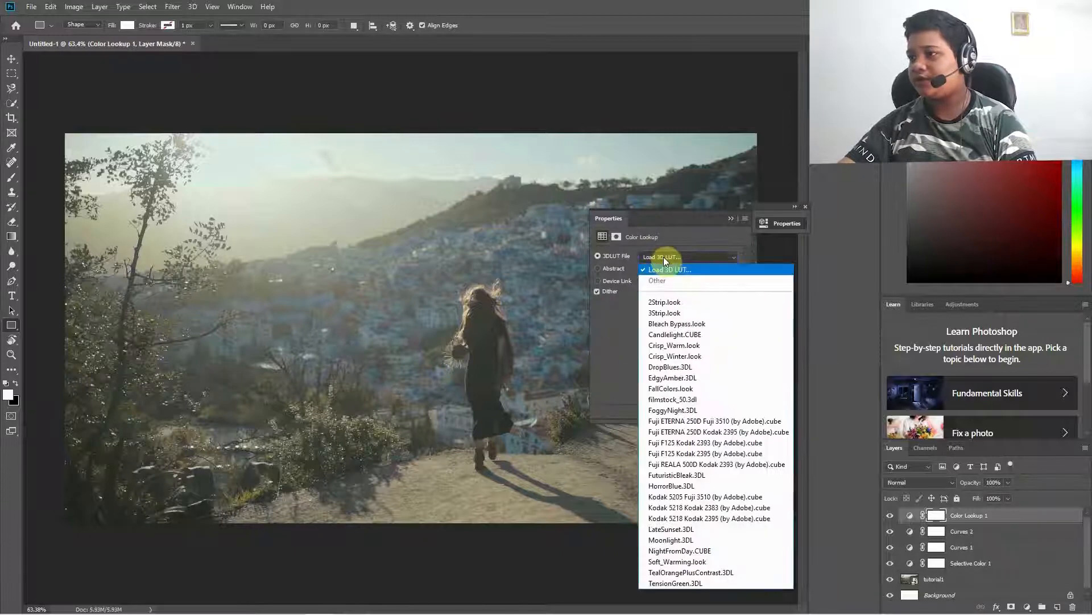
click(706, 359)
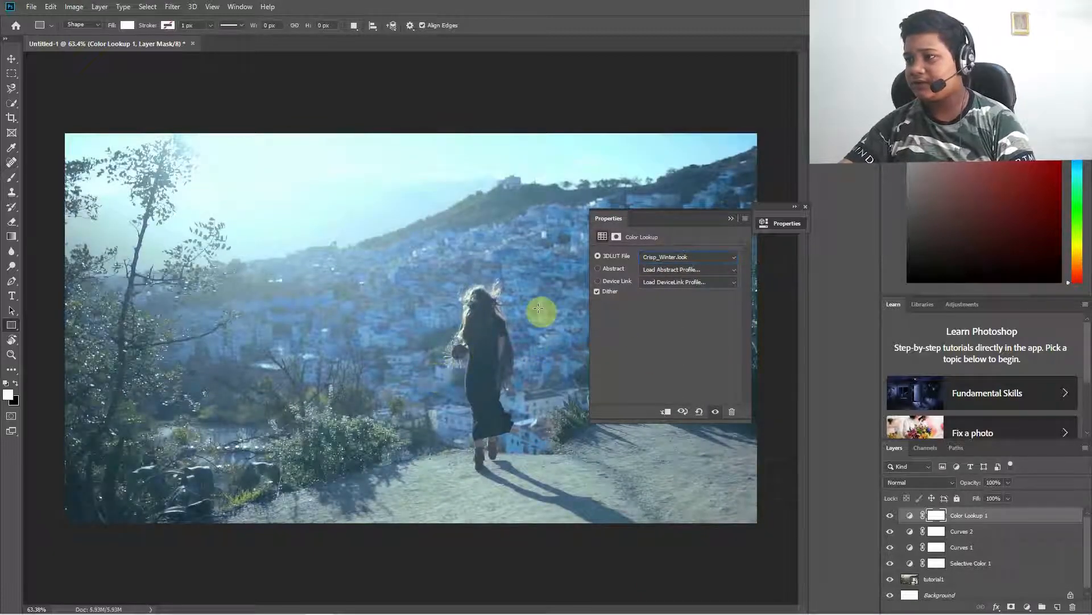
click(683, 256)
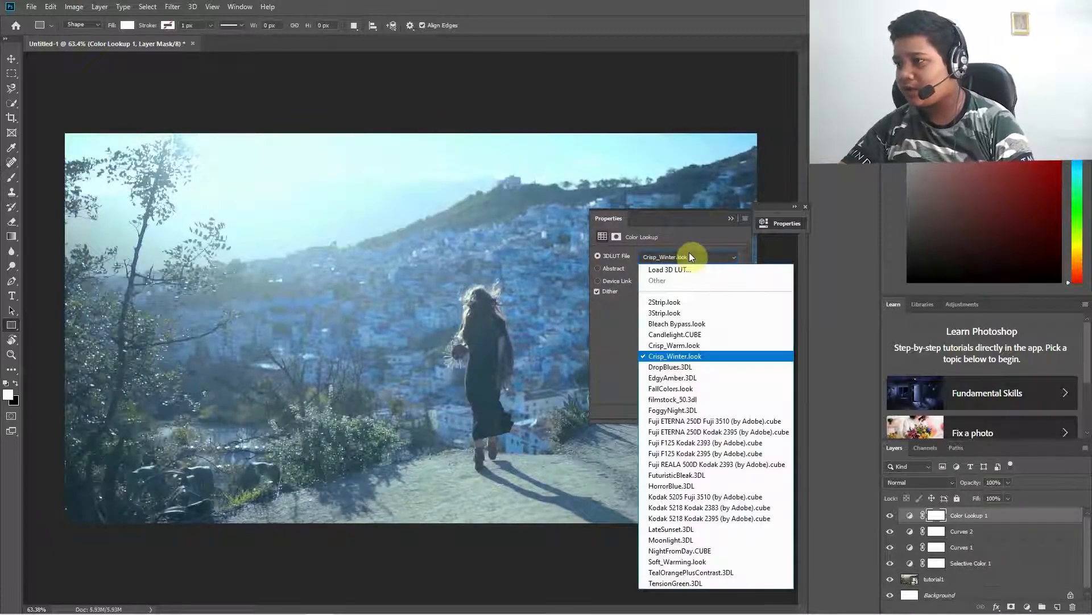
click(700, 356)
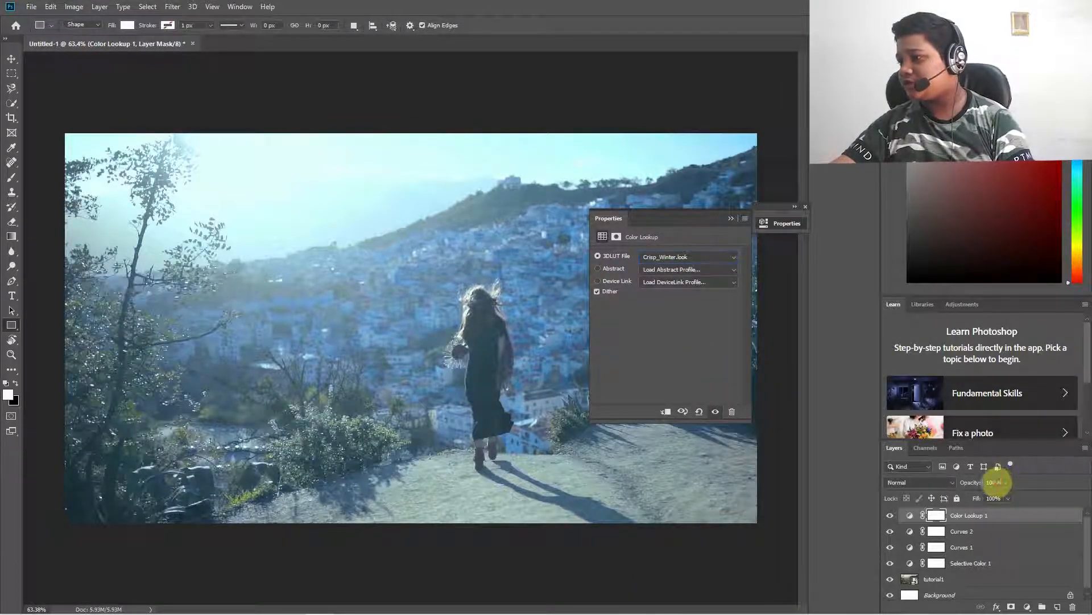
Step: Reduce the Crisp_Winter Color Lookup layer's opacity to 30% and collapse its properties
click(995, 482)
text(30)
key(Return)
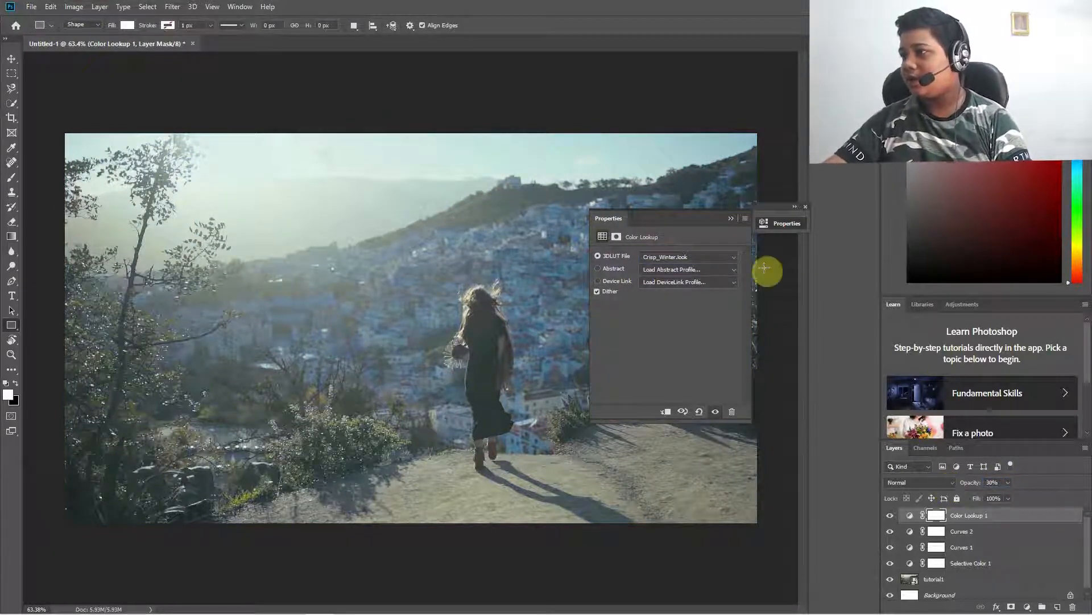
click(728, 217)
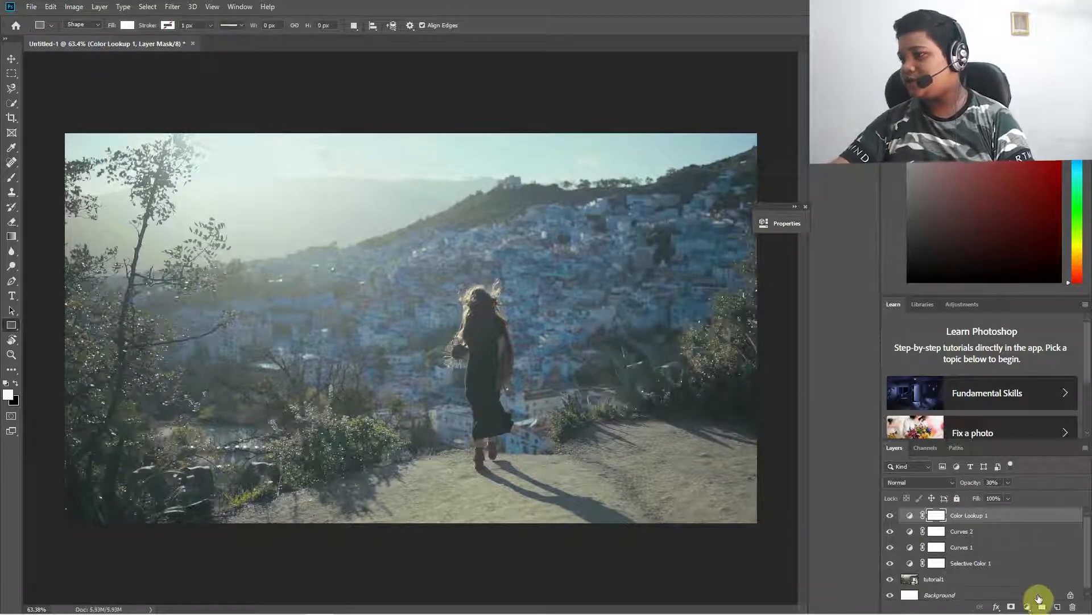
Step: Add a second Color Lookup layer, try Bleach Bypass.look, and switch its LUT to Fuji REALA 500D Kodak 2393 (by Adobe).cube
click(1027, 608)
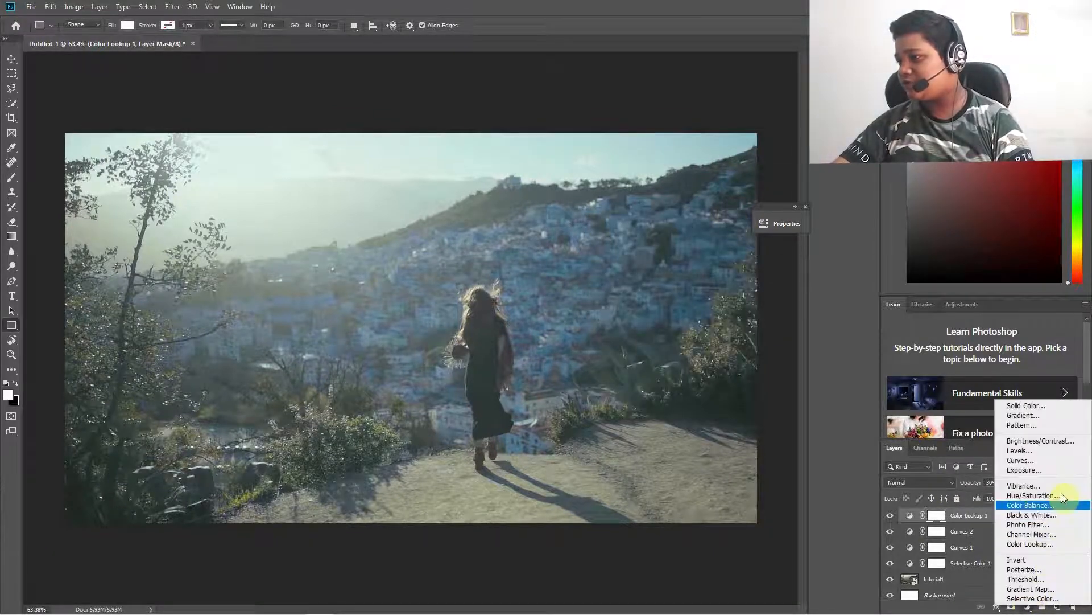
click(1062, 543)
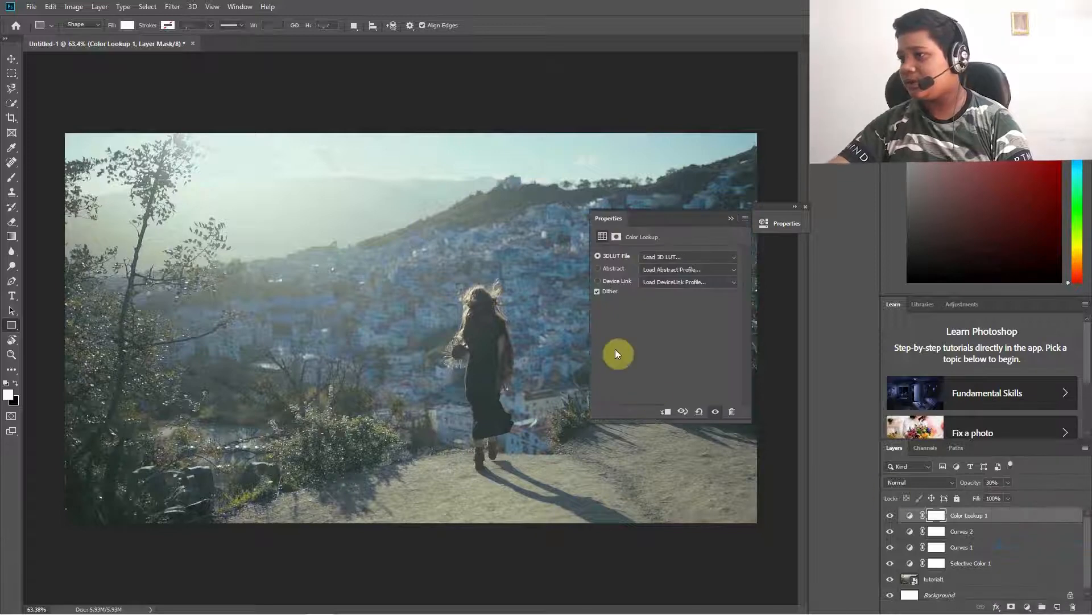
click(674, 258)
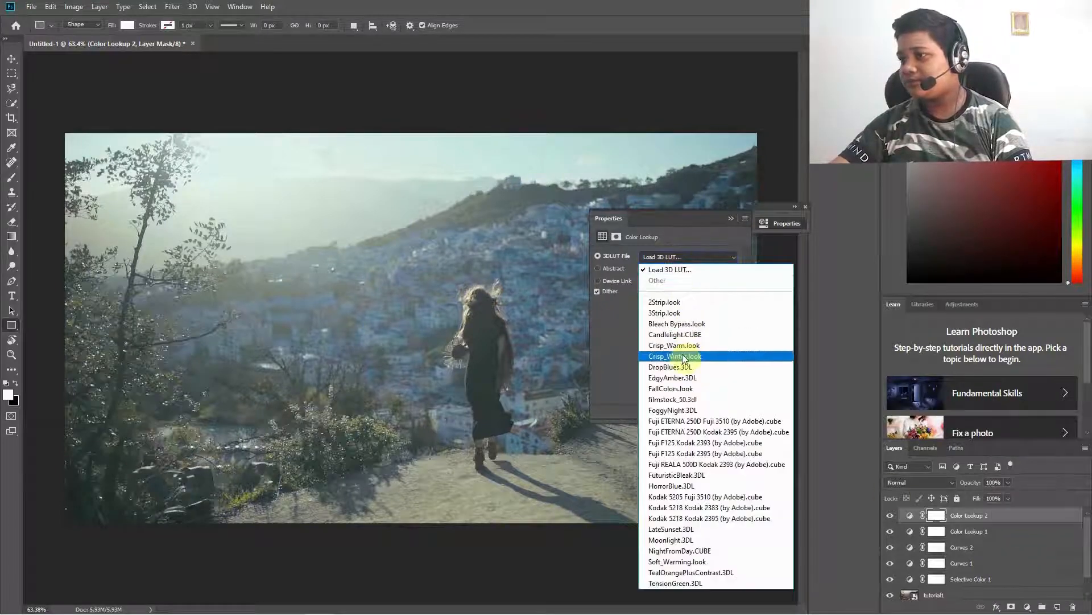
click(686, 326)
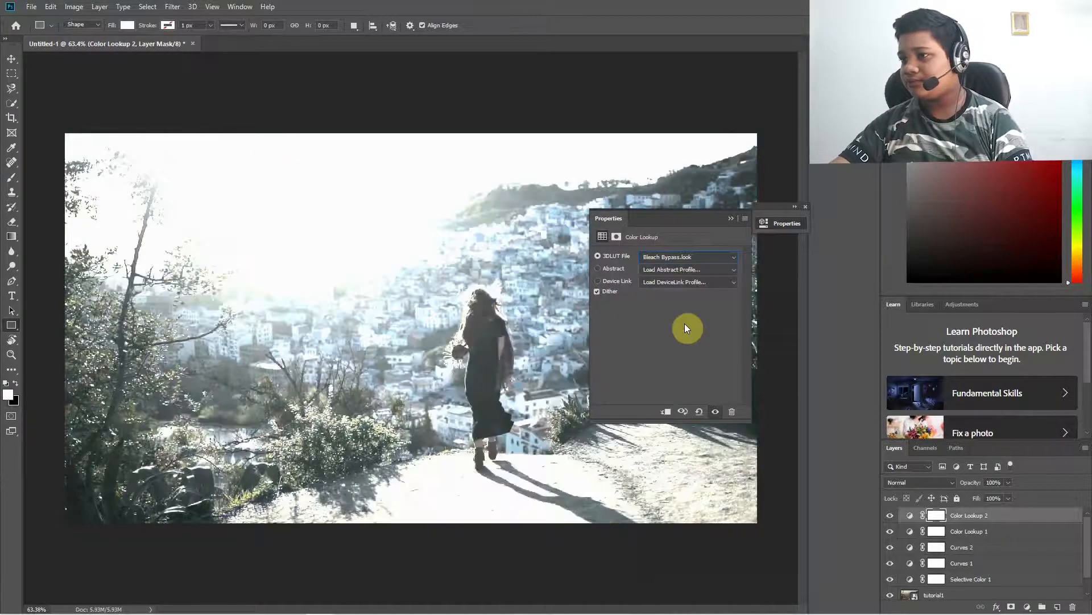
click(699, 256)
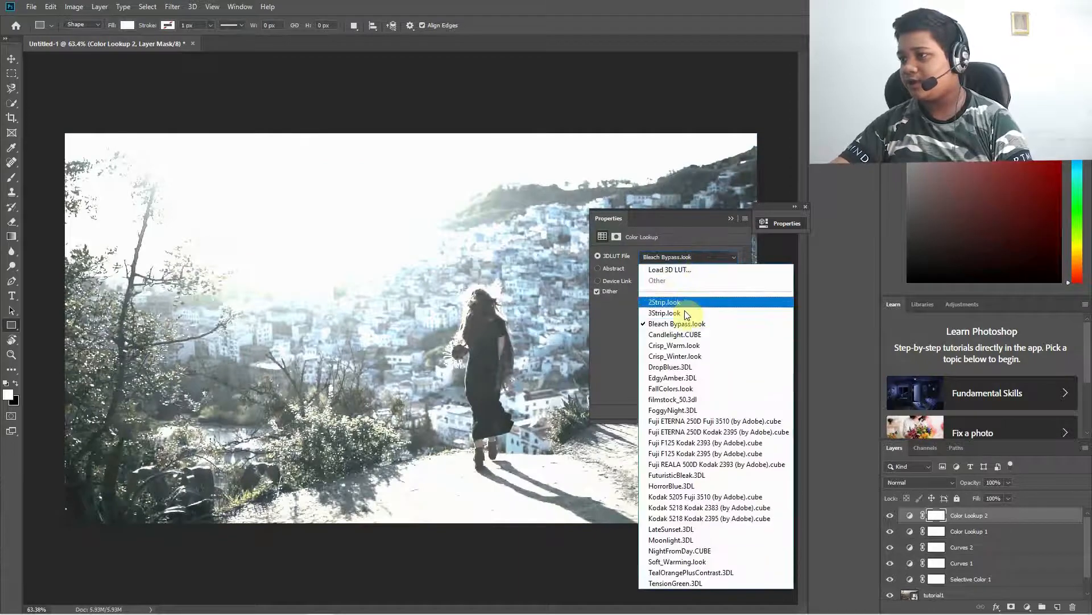
click(701, 464)
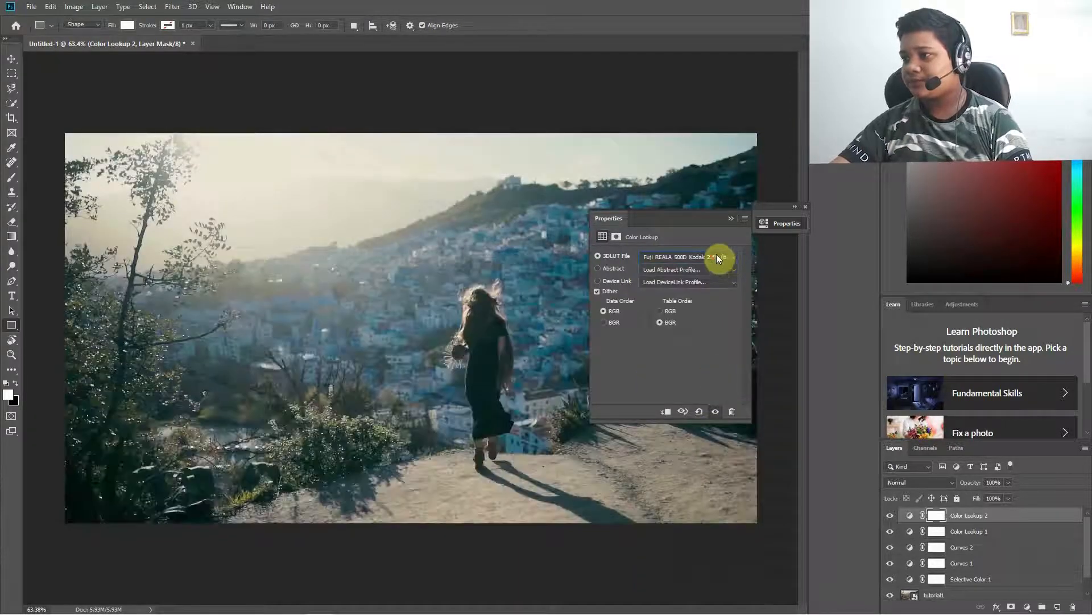
click(716, 254)
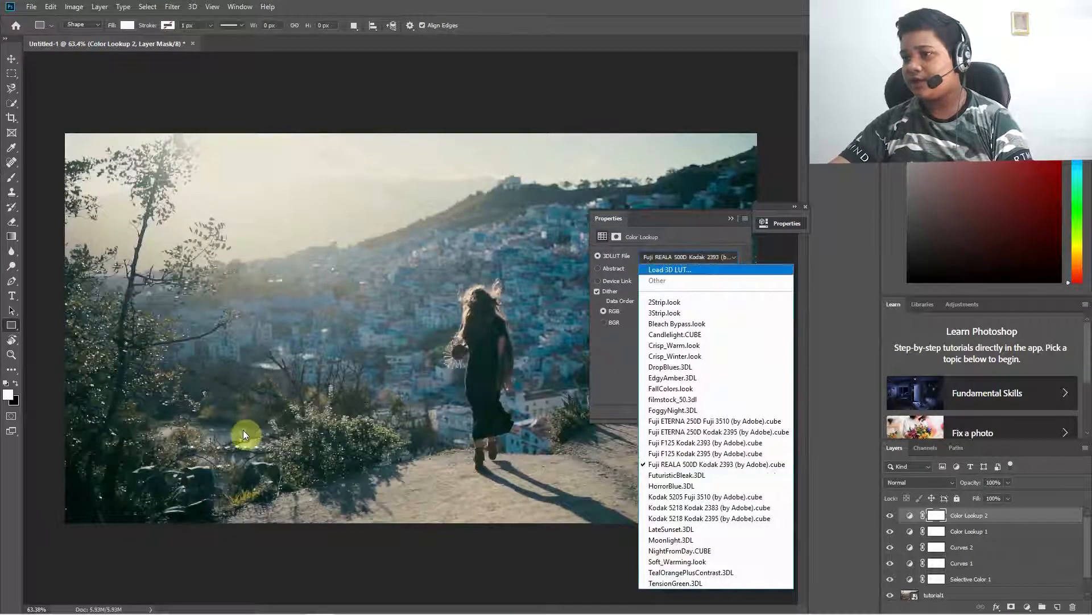
click(599, 392)
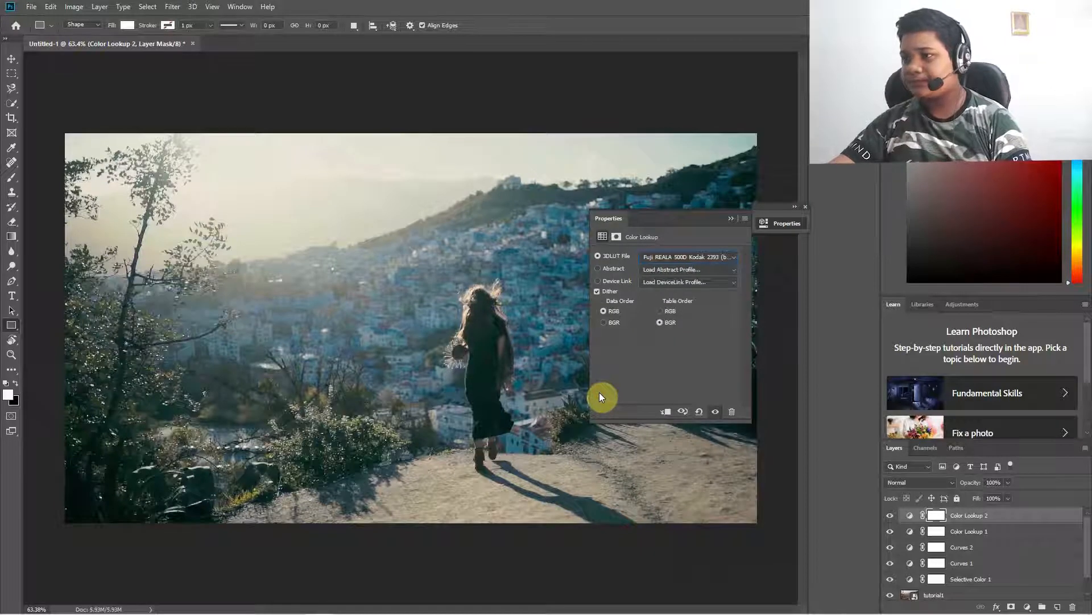
Step: Delete the Color Lookup layer that uses the Crisp_Winter LUT and collapse the adjustment properties
click(993, 538)
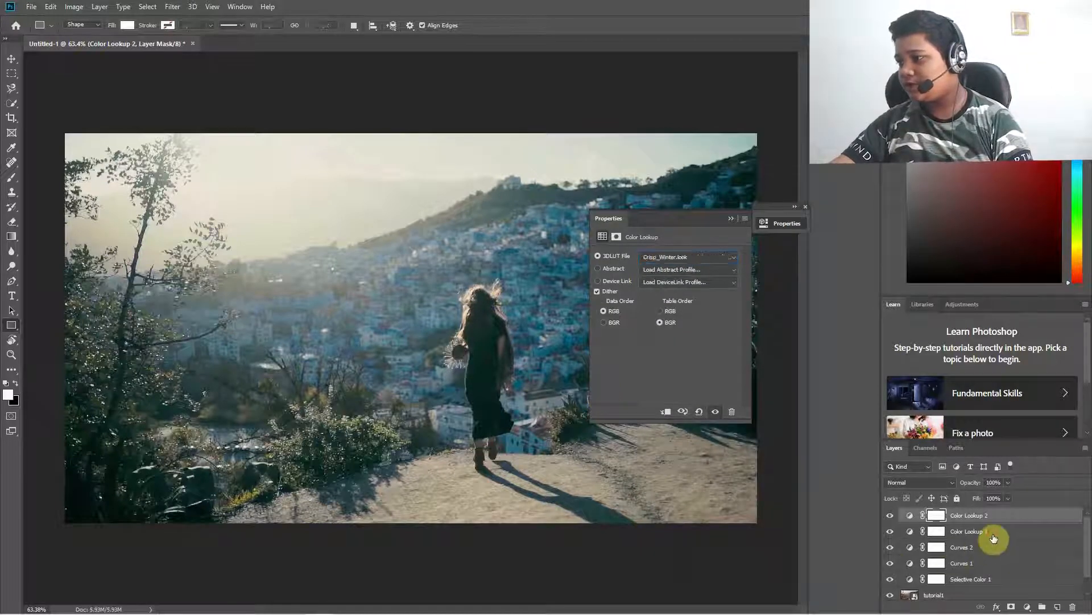
right_click(992, 534)
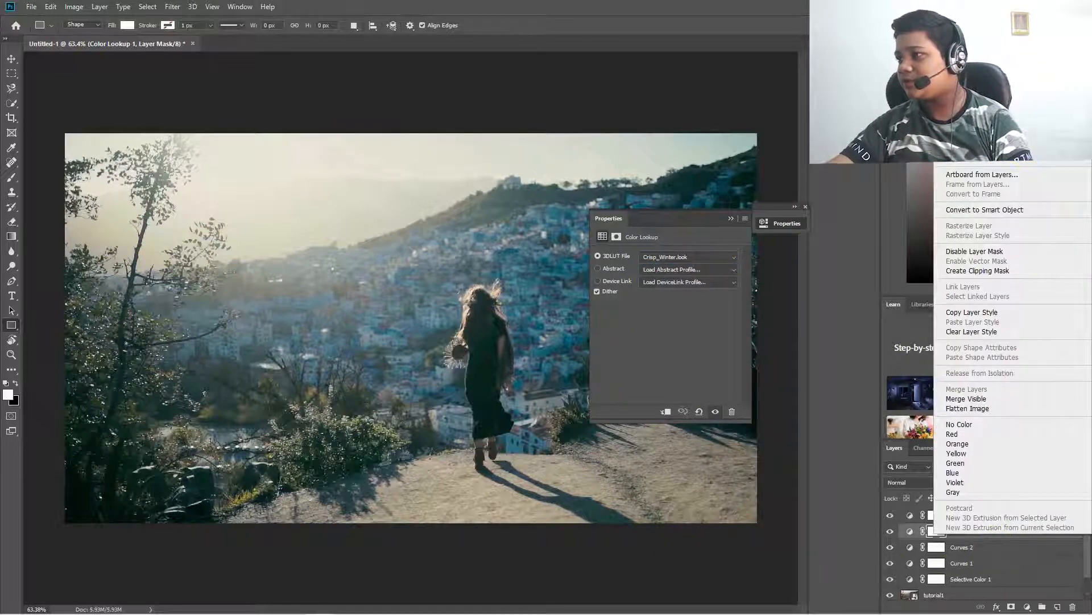
click(966, 124)
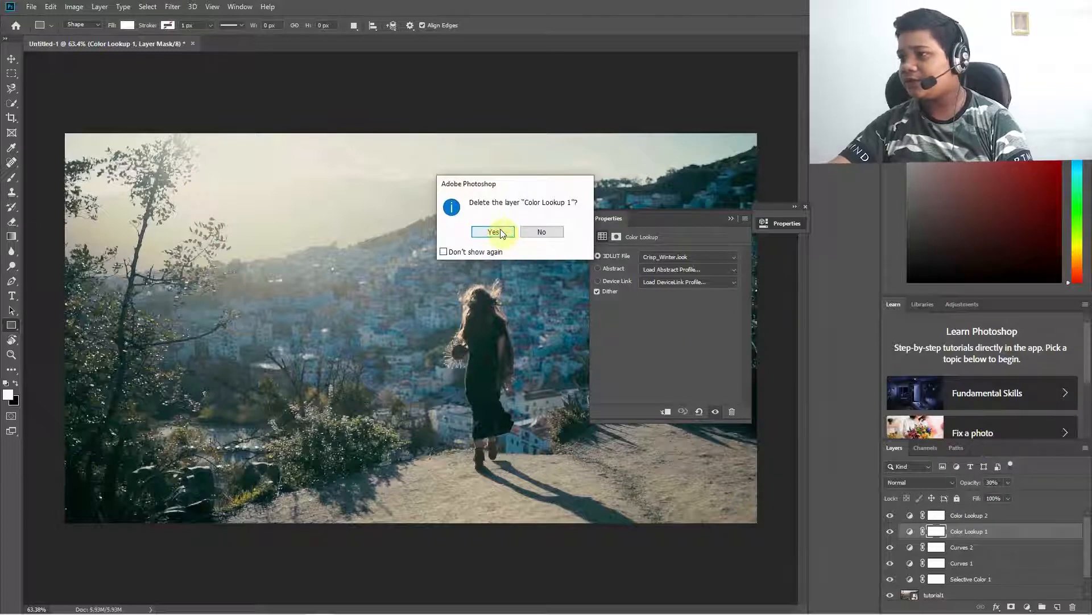
click(500, 231)
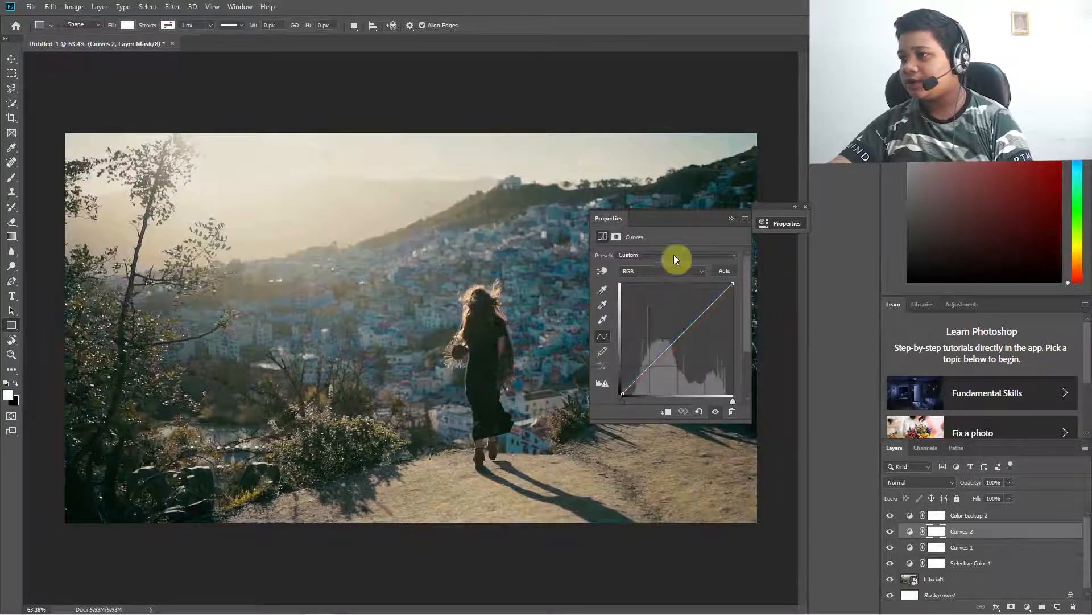
click(726, 216)
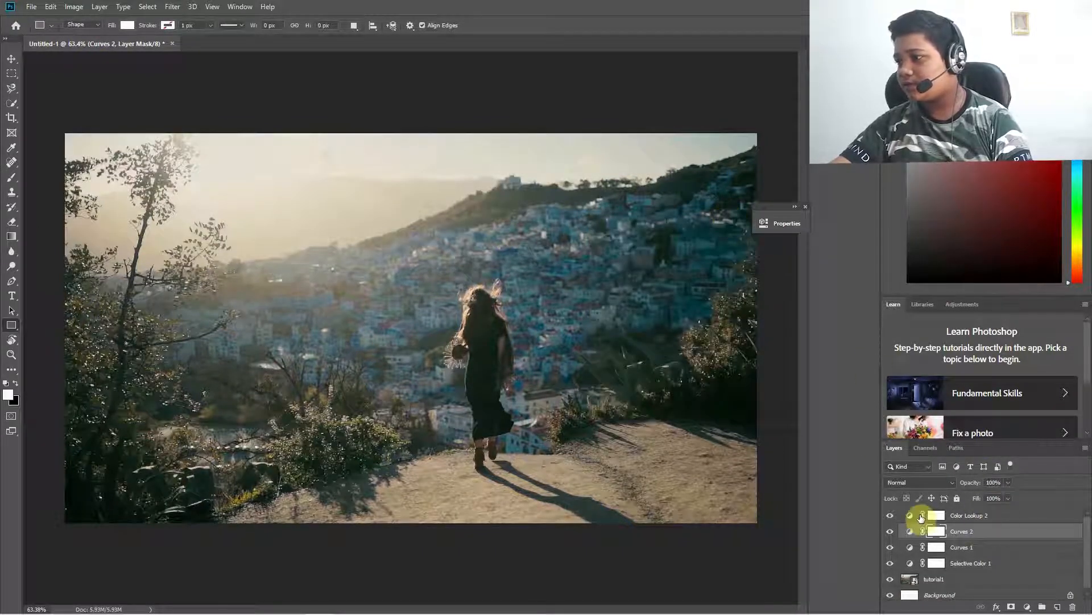
Step: Set the opacity of the Fuji REALA Color Lookup layer to 30% and collapse its properties
click(911, 516)
double_click(910, 516)
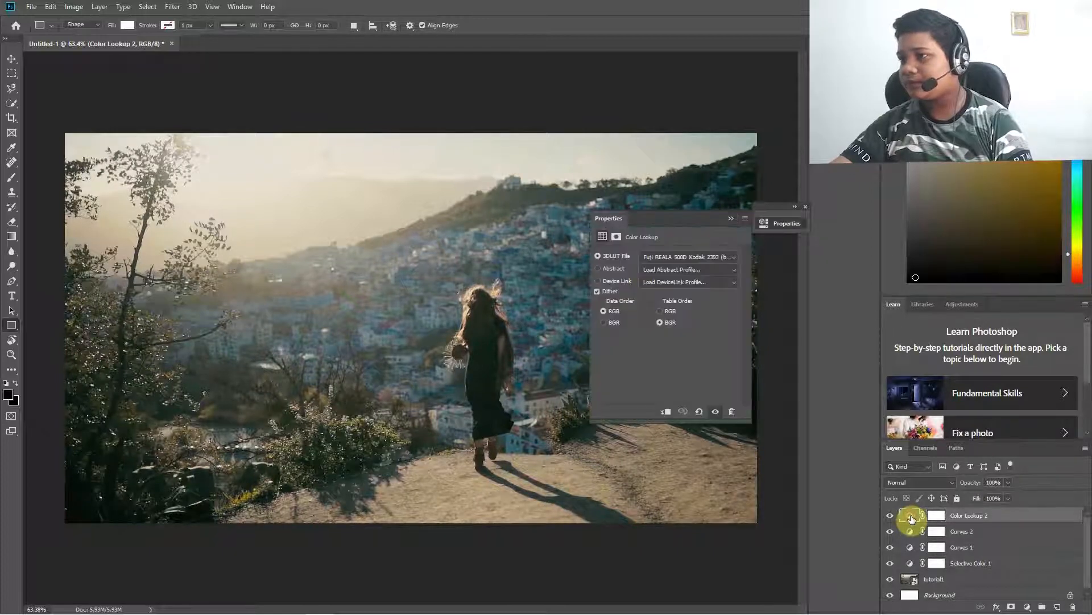
click(995, 482)
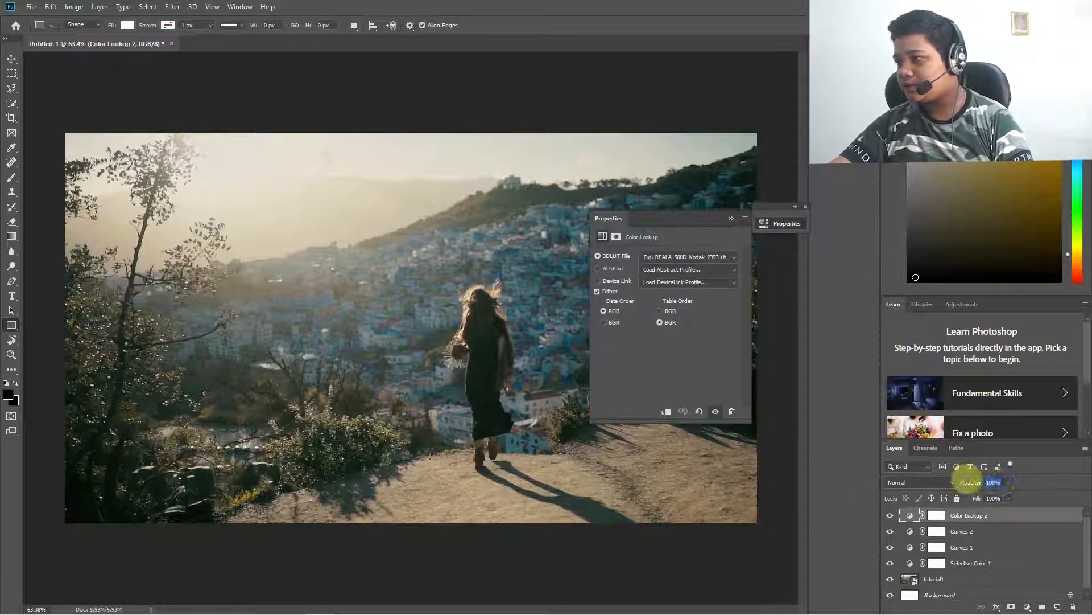
text(30)
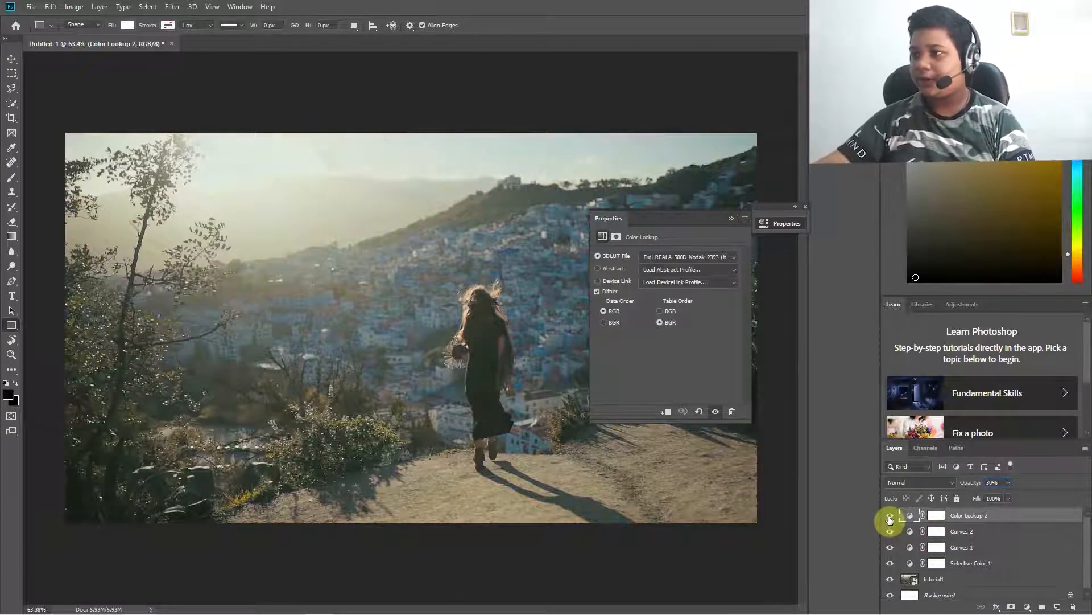
click(731, 218)
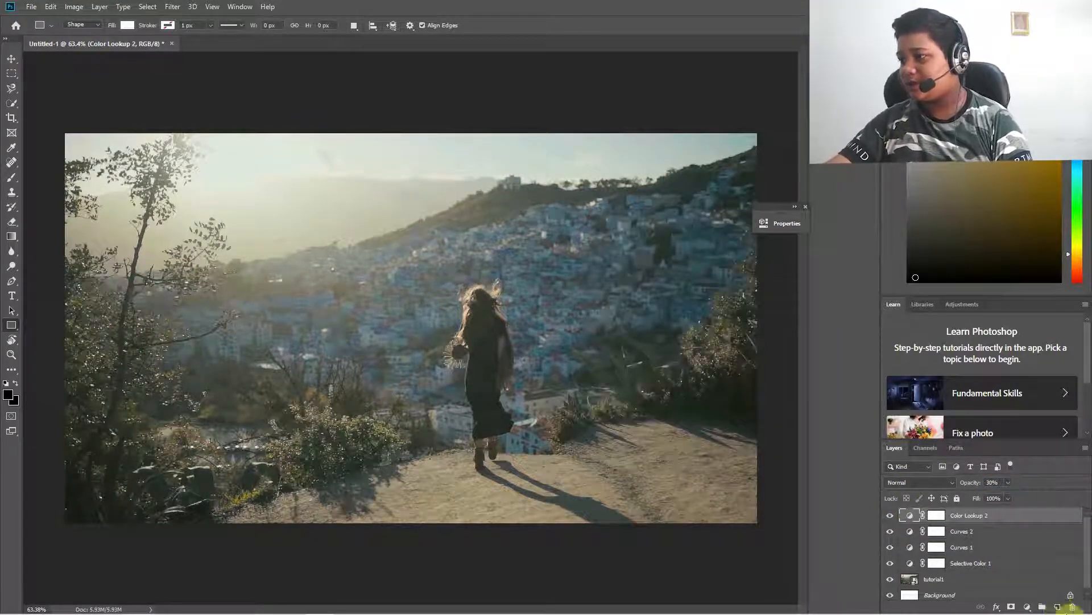
Step: Add another Color Lookup layer on top of the stack and load the TensionGreen.3DL LUT
click(1027, 605)
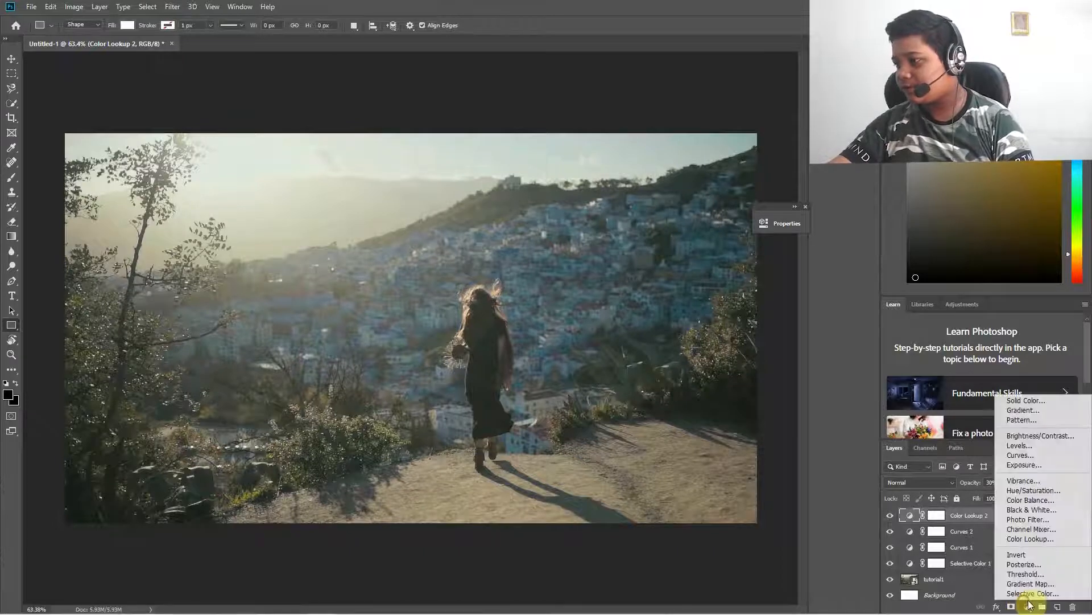
click(1056, 538)
click(677, 257)
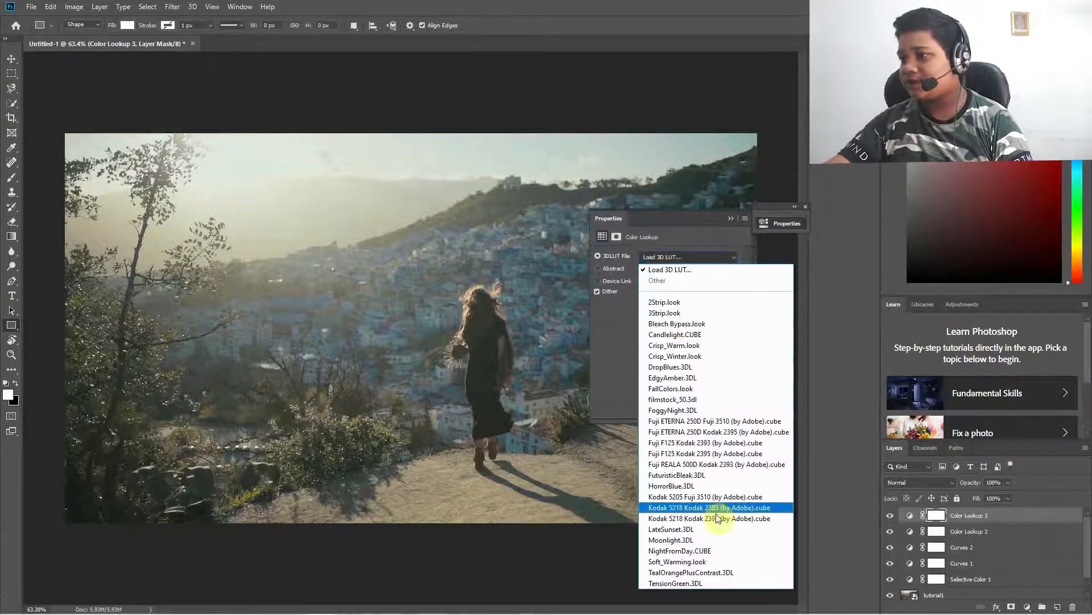
click(712, 584)
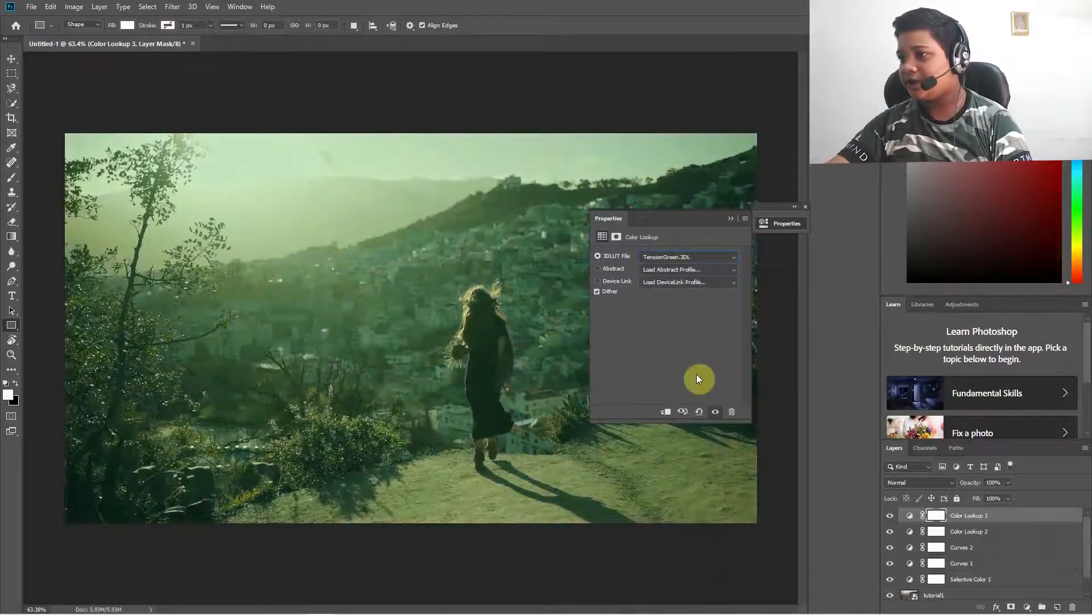
Step: Lower the TensionGreen Color Lookup layer's opacity to 20% and collapse its properties
click(994, 482)
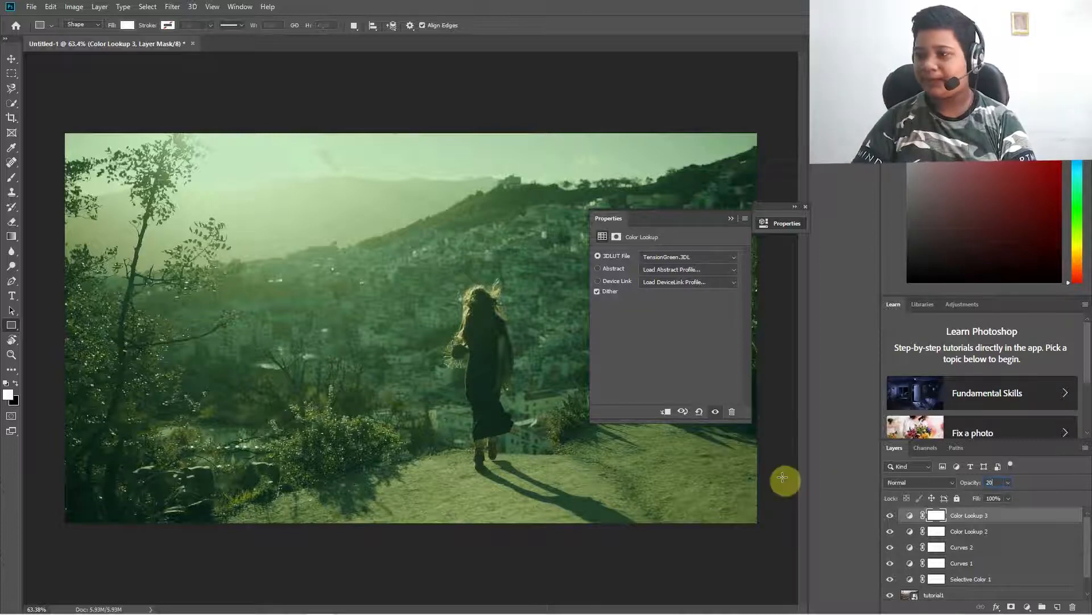
text(20)
key(Return)
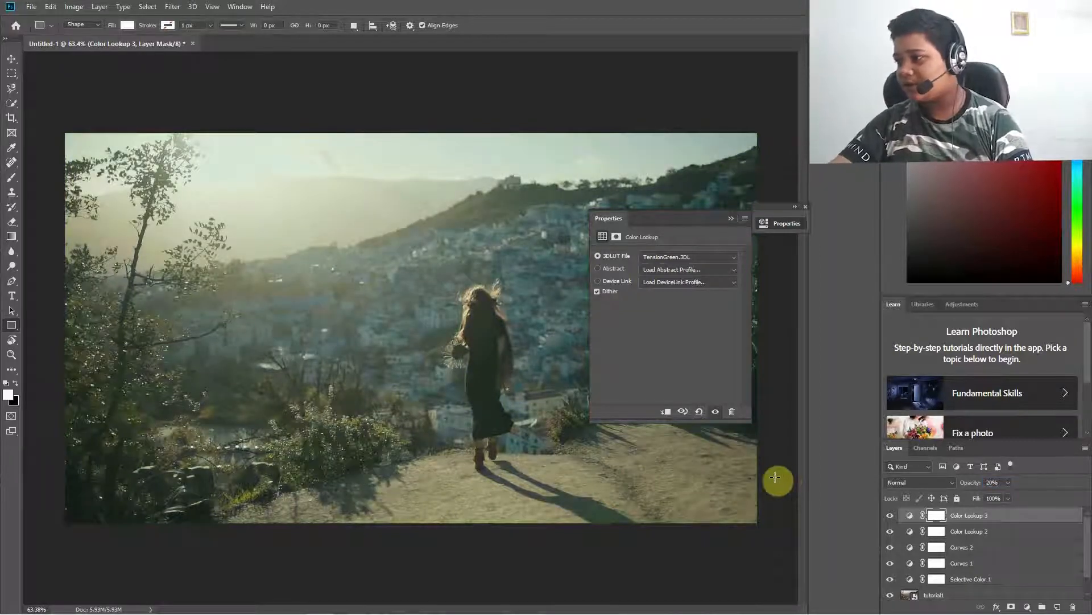
click(728, 219)
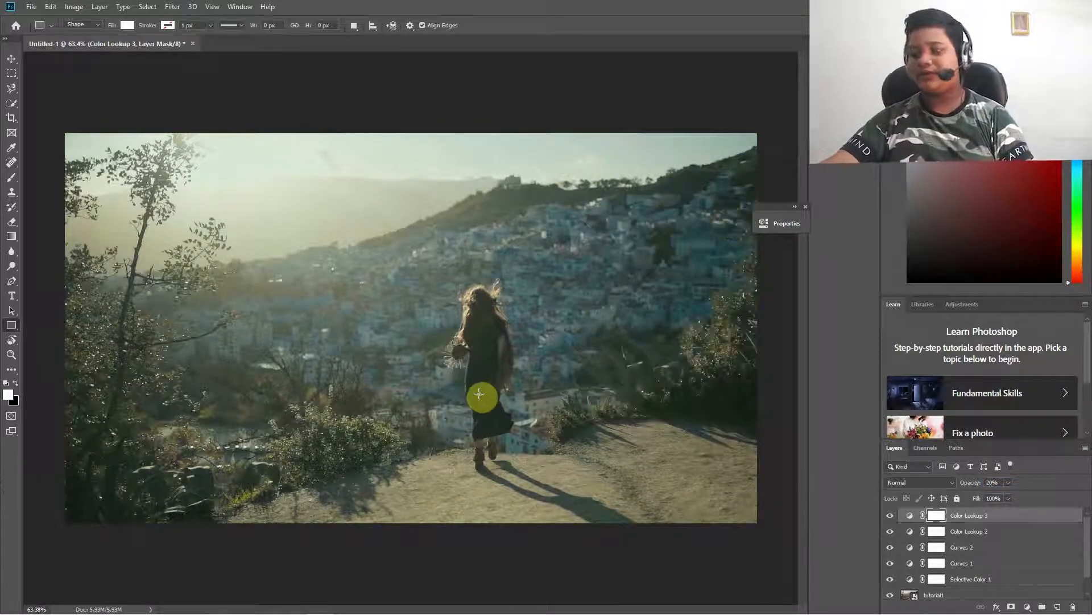
Step: Move the collapsed Properties panel off the canvas and examine the graded hillside town up close and as a whole
drag(795, 211, 815, 211)
scroll(430, 353, down, 1)
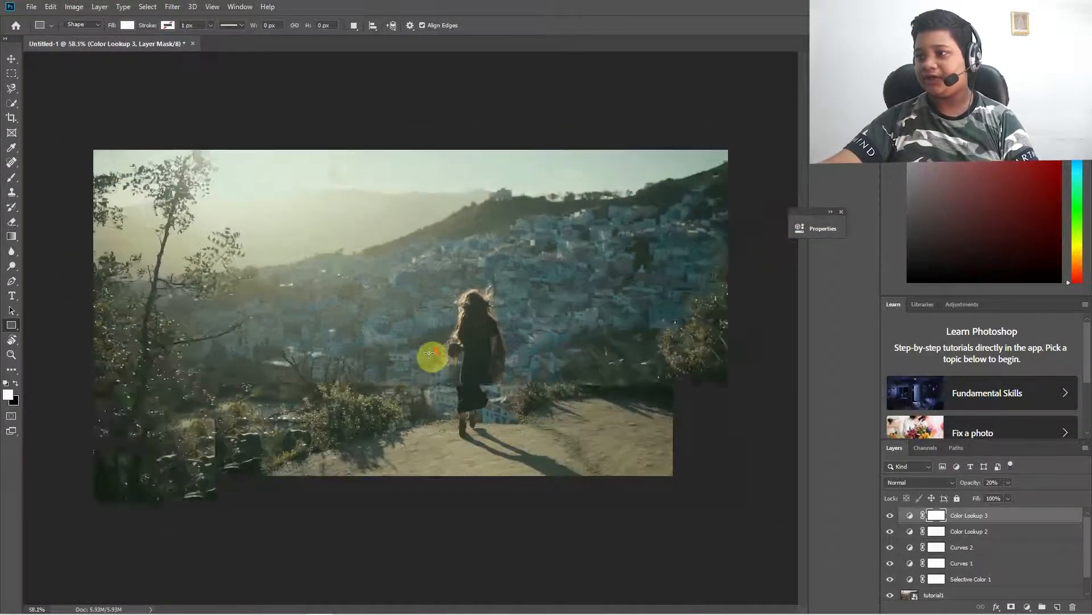
scroll(429, 353, up, 10)
drag(324, 254, 710, 271)
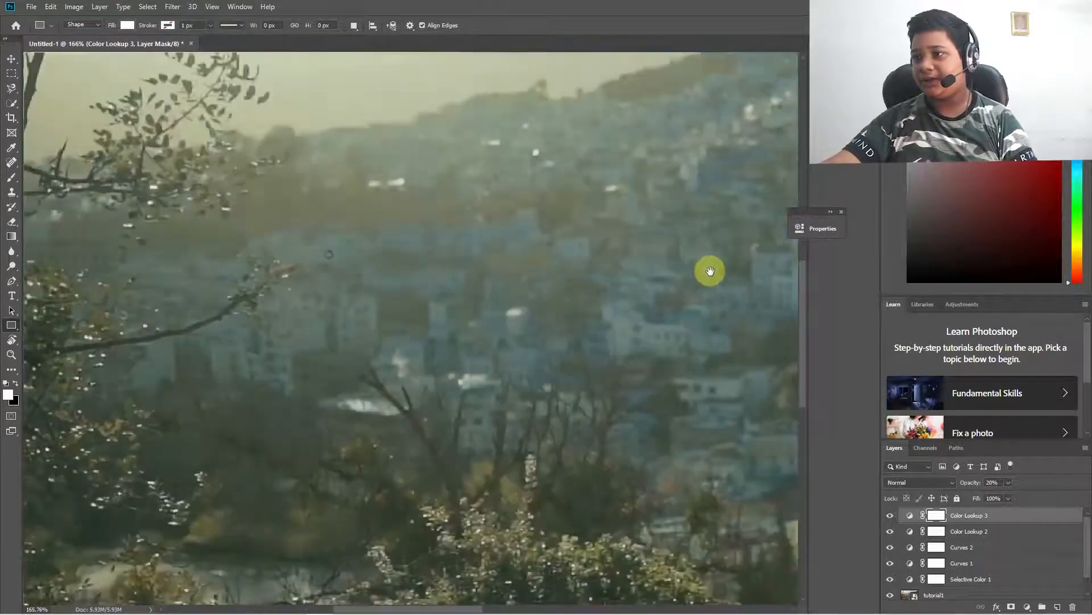
scroll(237, 278, down, 5)
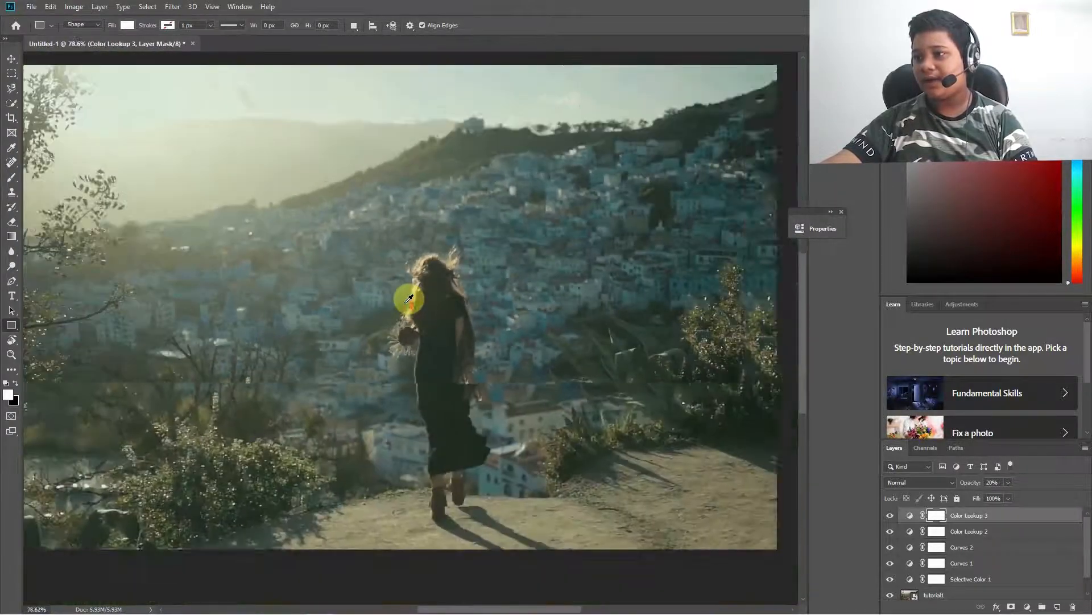
scroll(409, 298, down, 2)
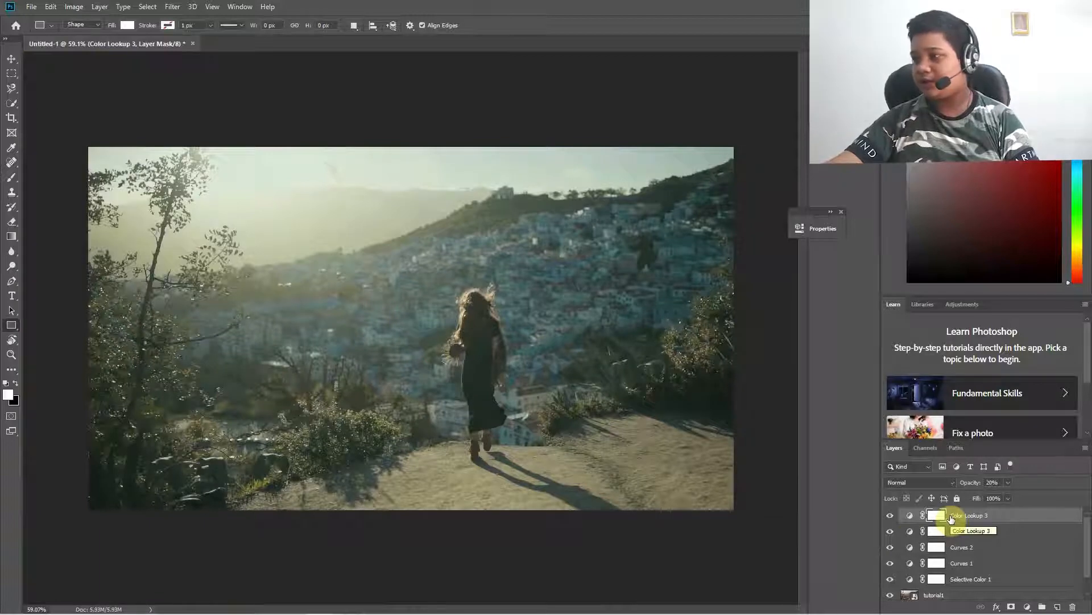
Step: Group the Selective Color, Curves and Color Lookup adjustment layers into one layer group
shift+click(962, 563)
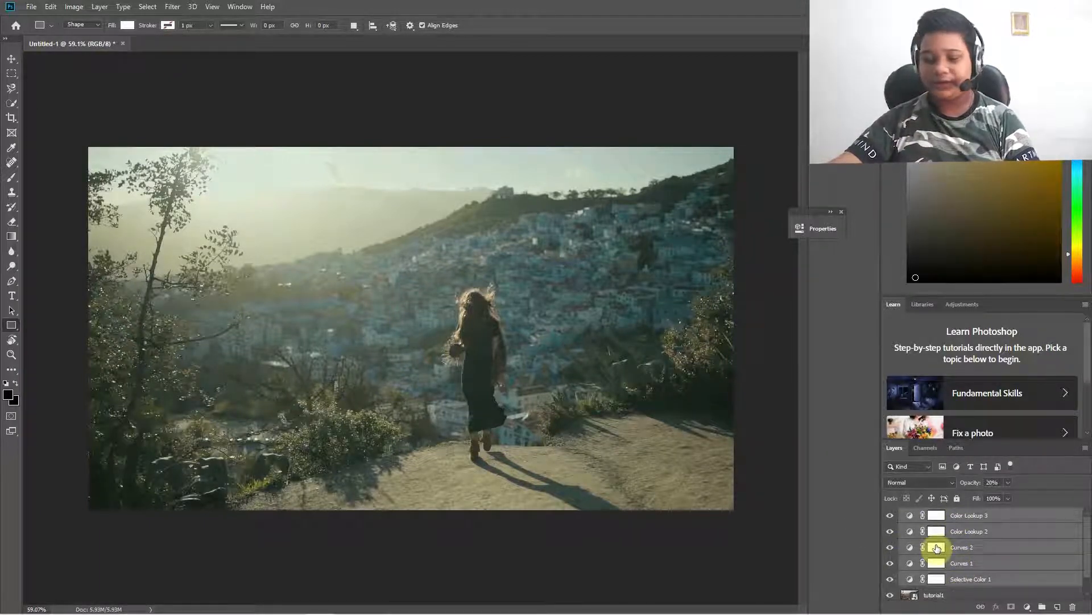
key(ctrl+g)
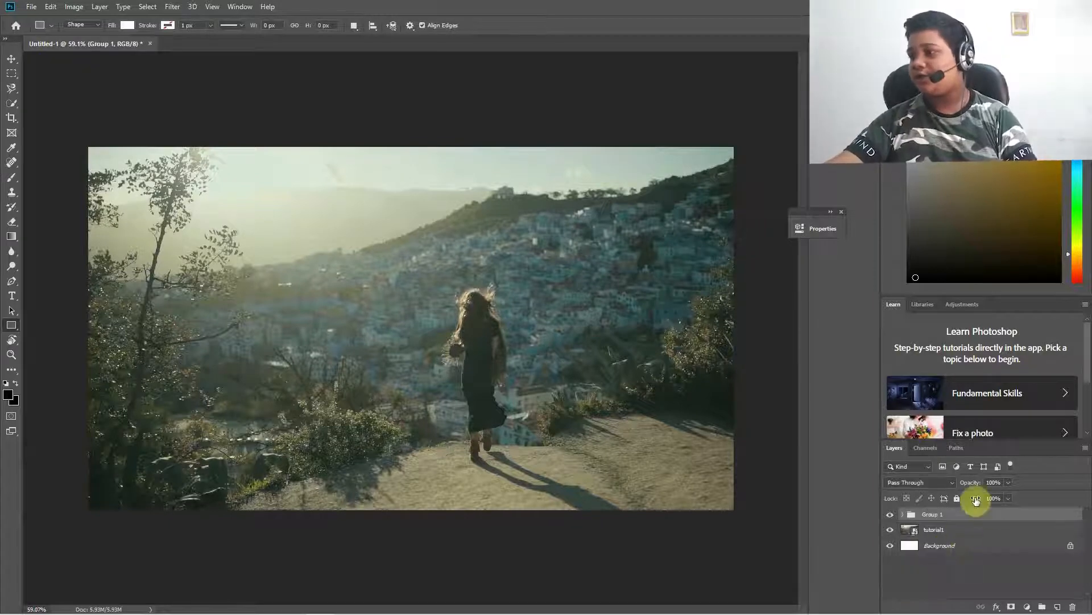
click(968, 590)
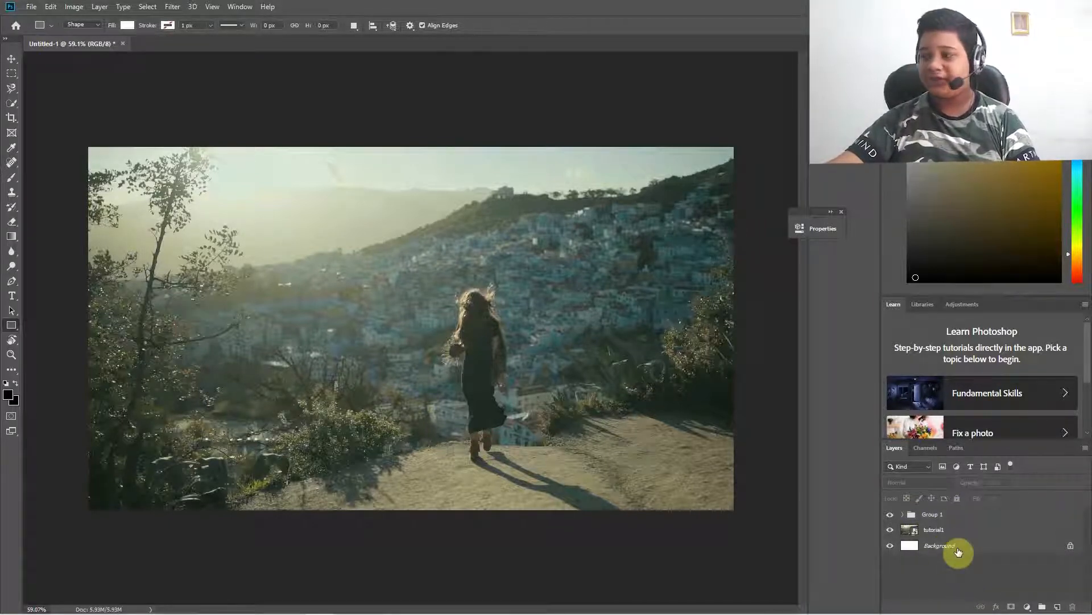
Step: Delete the white Background layer beneath the tutorial1 image layer
right_click(959, 551)
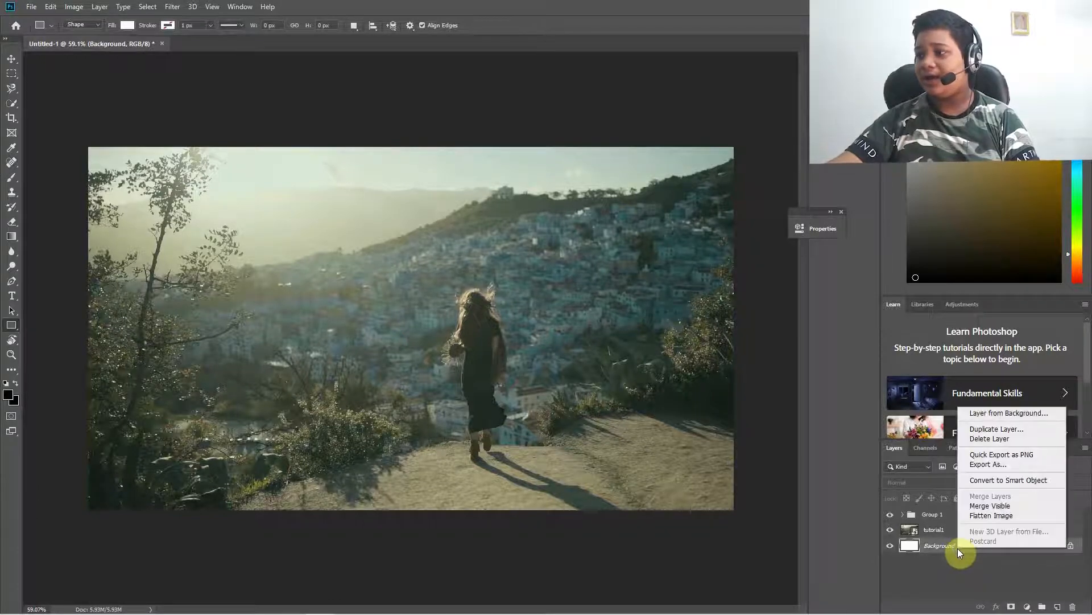
click(950, 549)
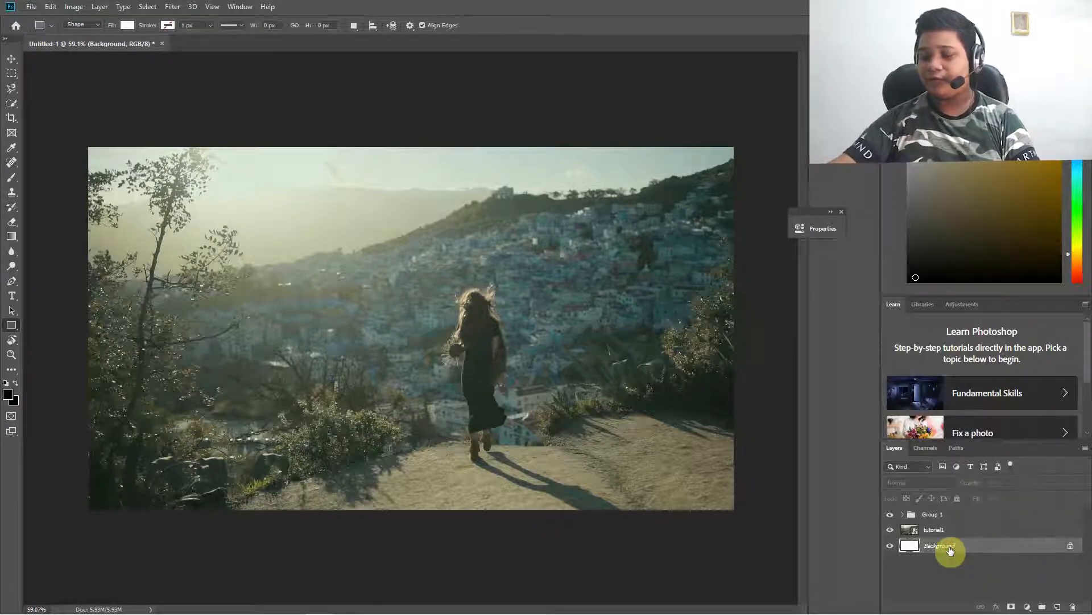
click(1070, 551)
key(Delete)
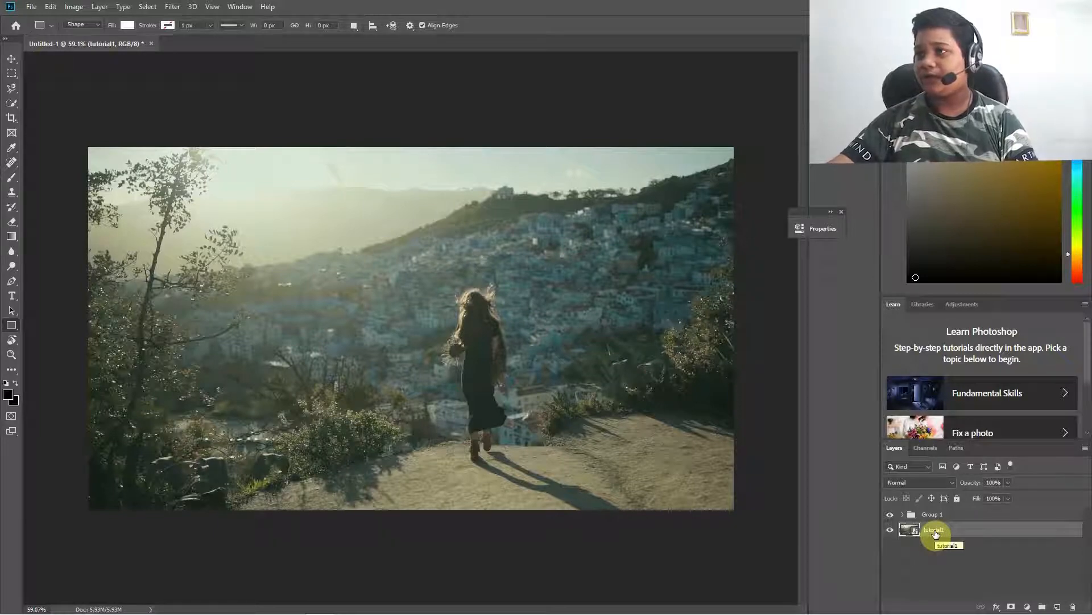
Step: Convert the tutorial1 layer into the document's background layer
click(99, 7)
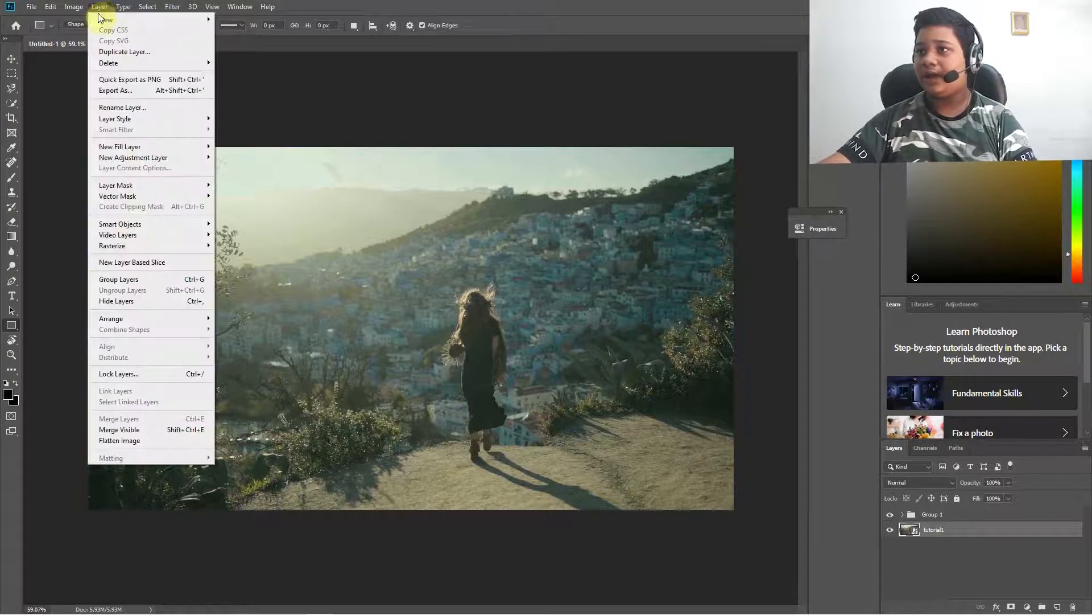
mouse_move(105, 19)
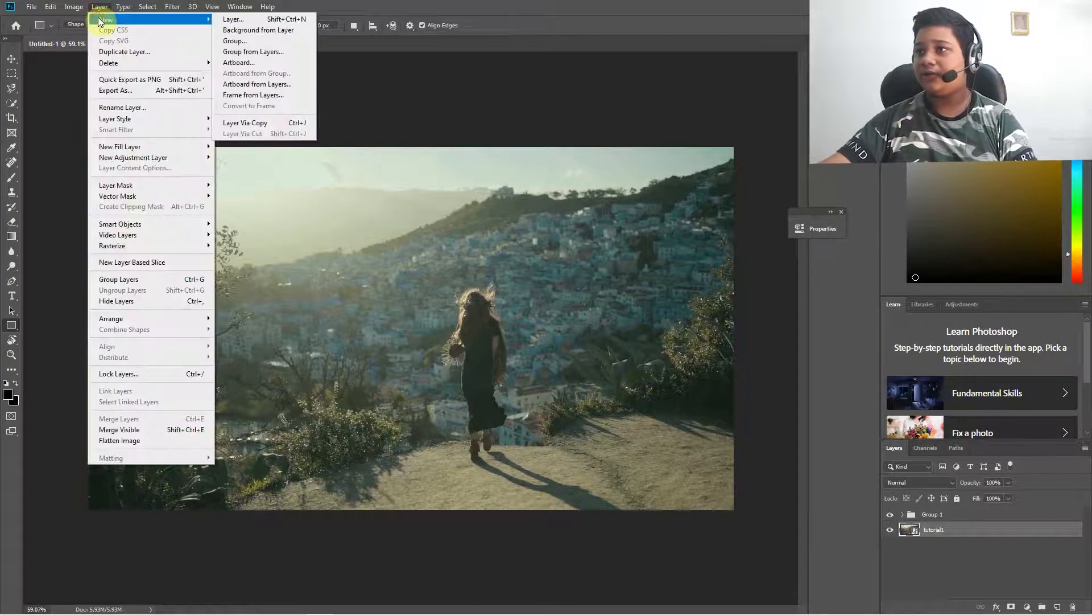
click(299, 36)
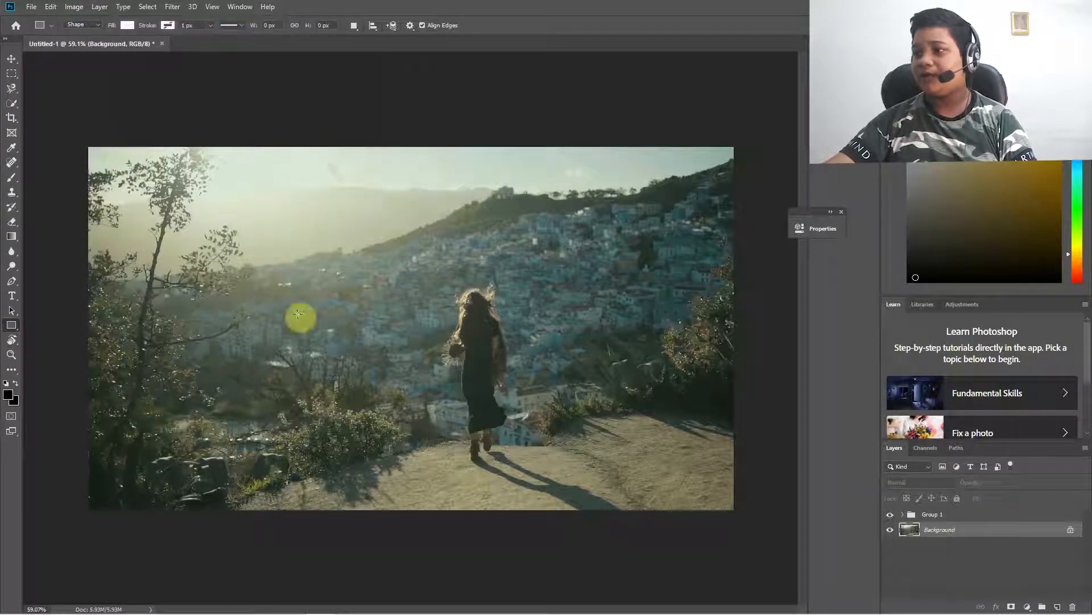
Step: Export the grade as color lookup tables described as COLOR GRADING, with 32 grid points in 3DL and CUBE formats
click(27, 8)
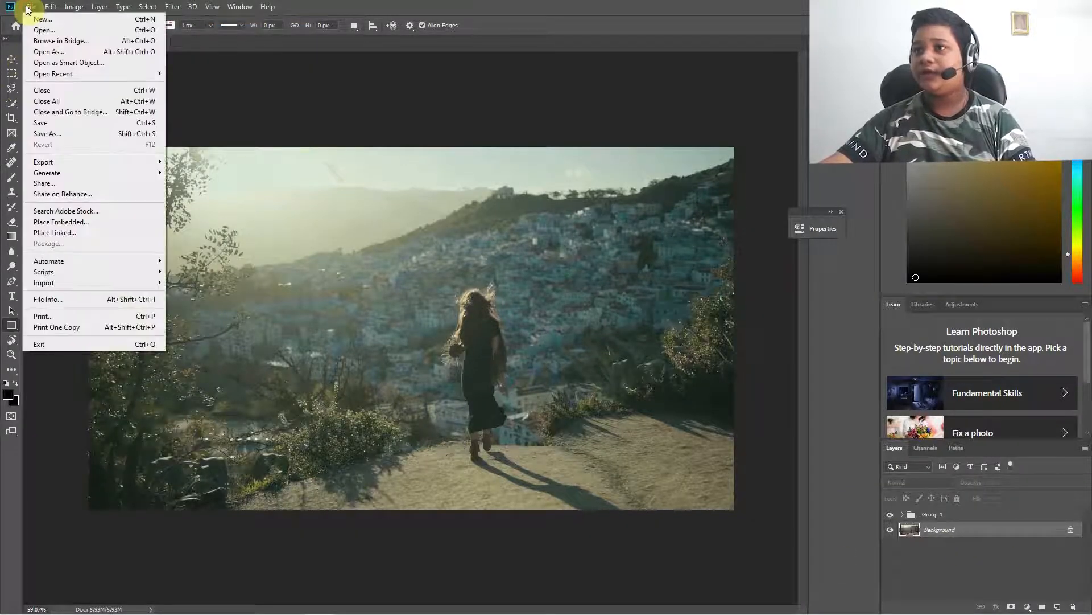
click(117, 163)
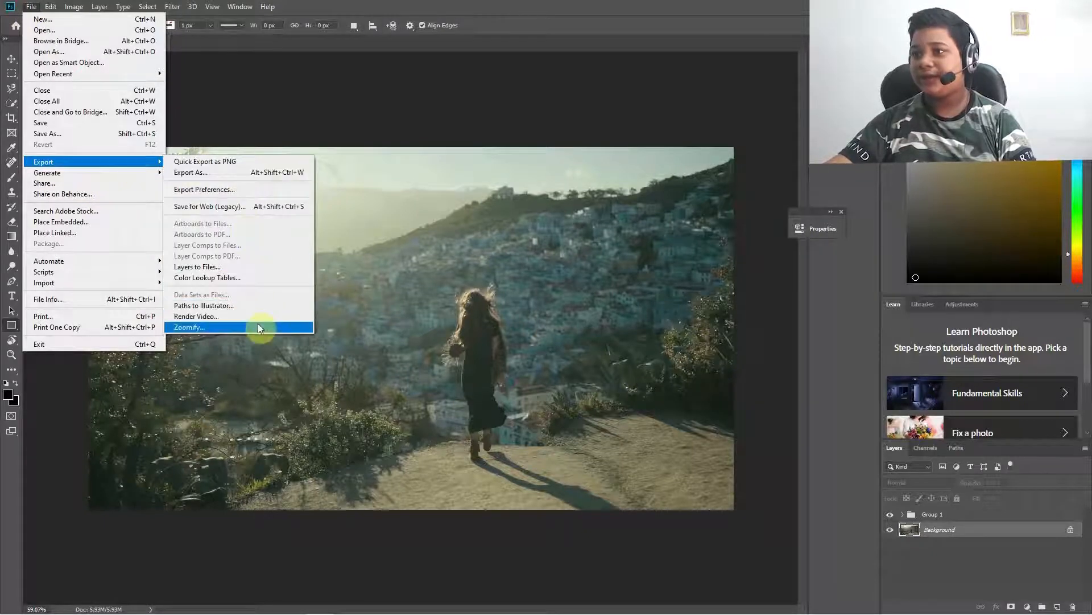
click(282, 278)
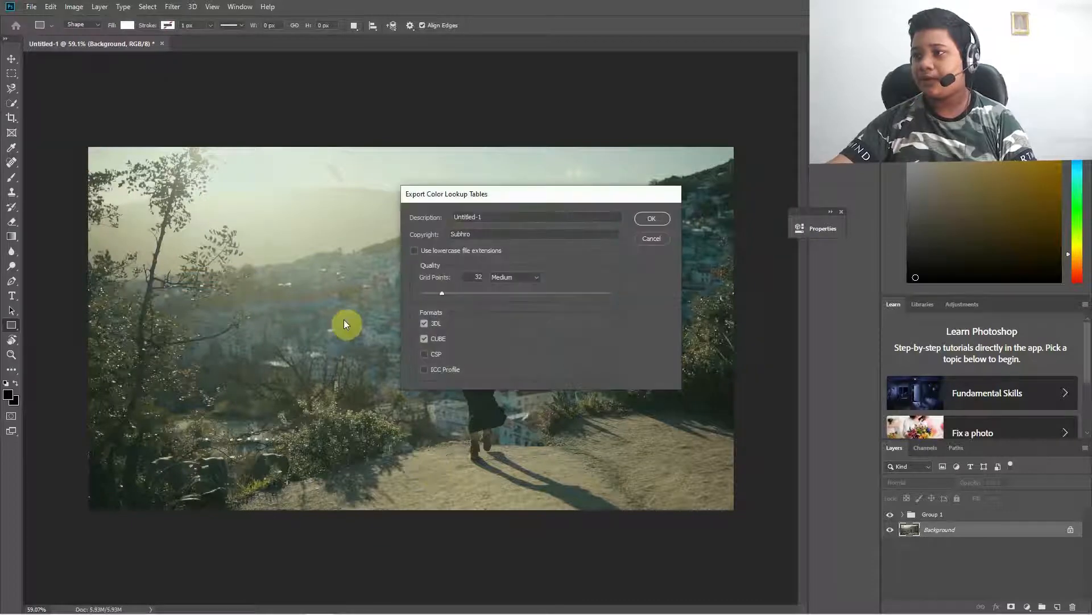
drag(496, 199, 463, 198)
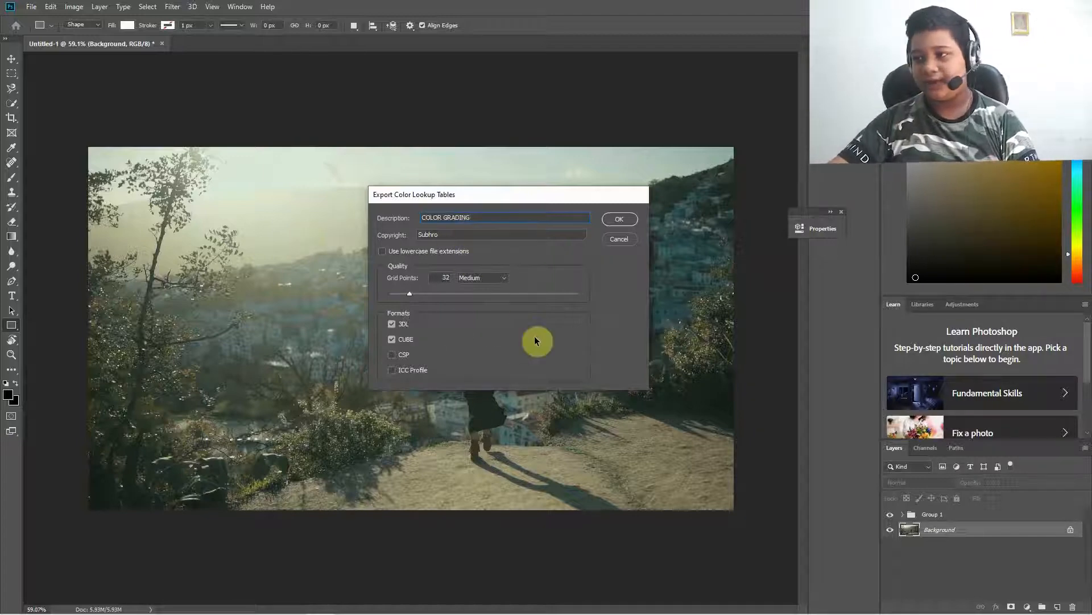
click(625, 222)
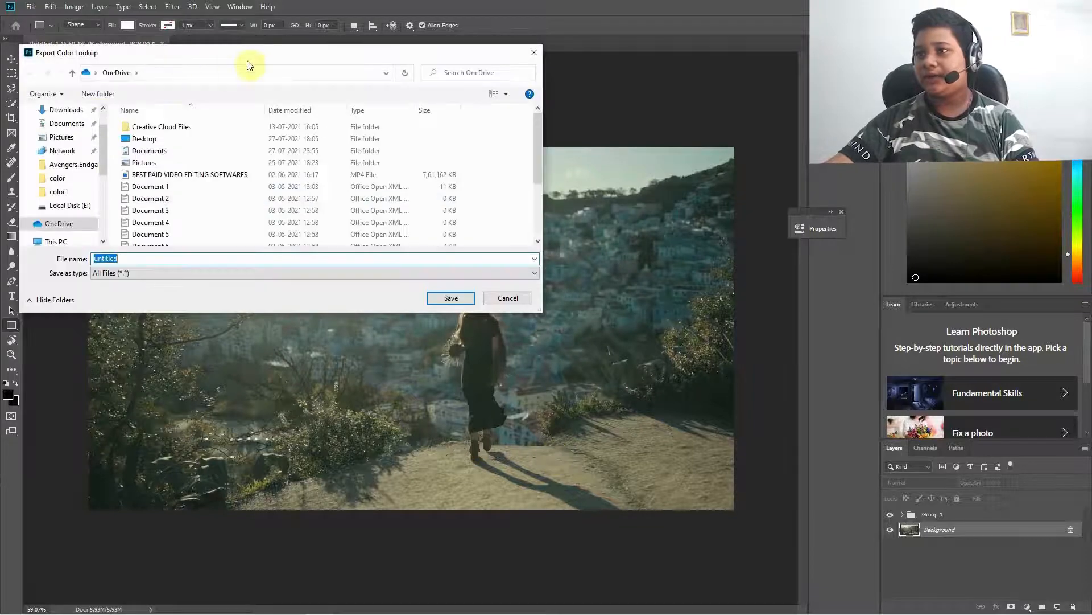
Step: Create a folder named "color tutorial" on Local Disk (E:) and save the lookup tables in it as untitled
drag(247, 65, 297, 77)
scroll(128, 236, down, 4)
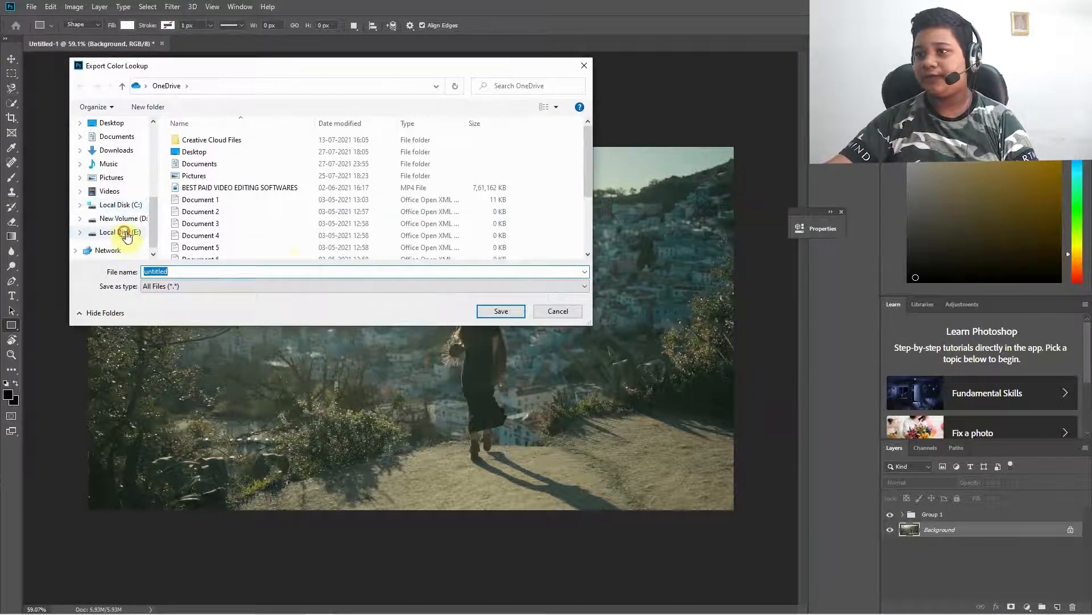
click(123, 232)
scroll(273, 227, down, 5)
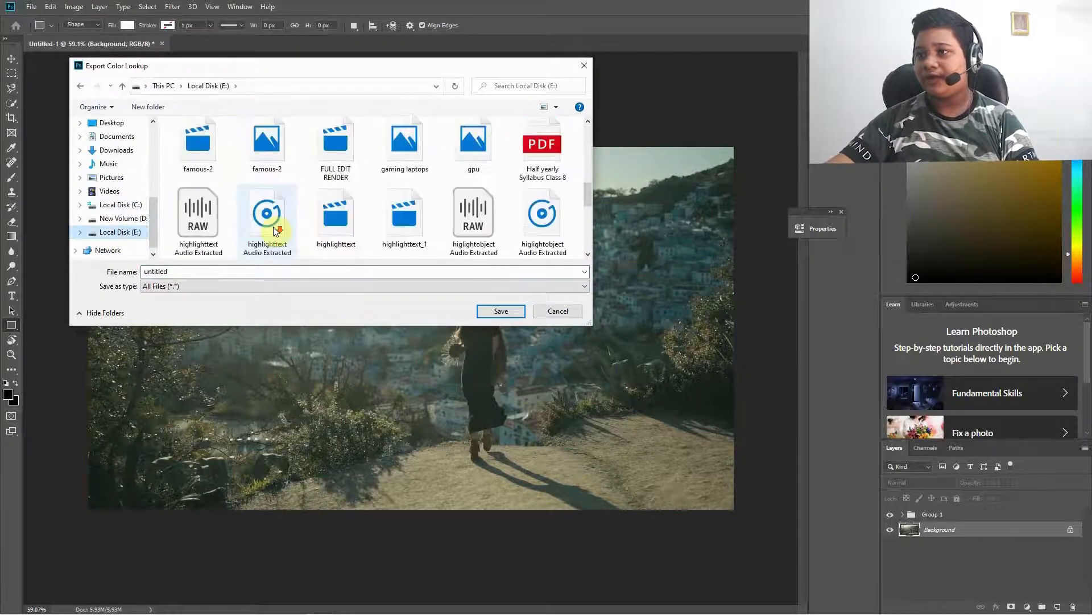
scroll(273, 231, down, 3)
right_click(379, 211)
mouse_move(402, 219)
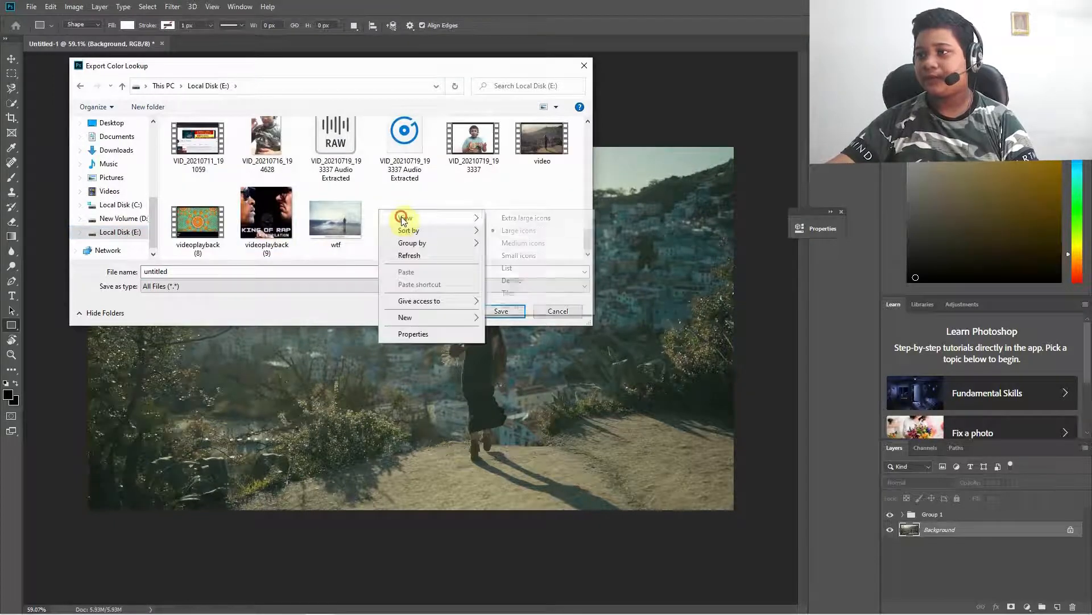
mouse_move(415, 317)
click(527, 318)
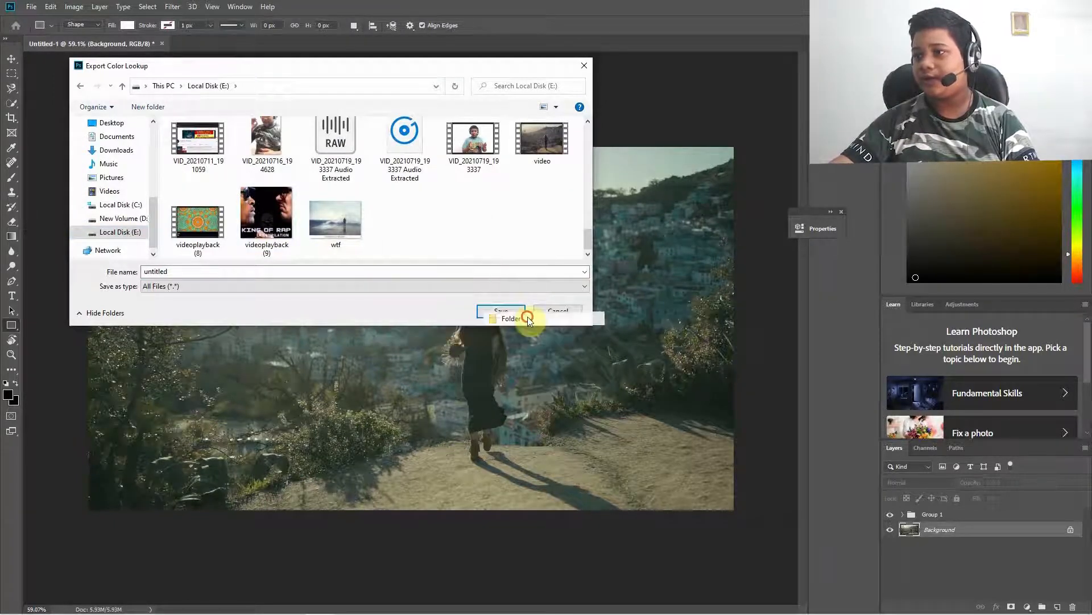
text(color)
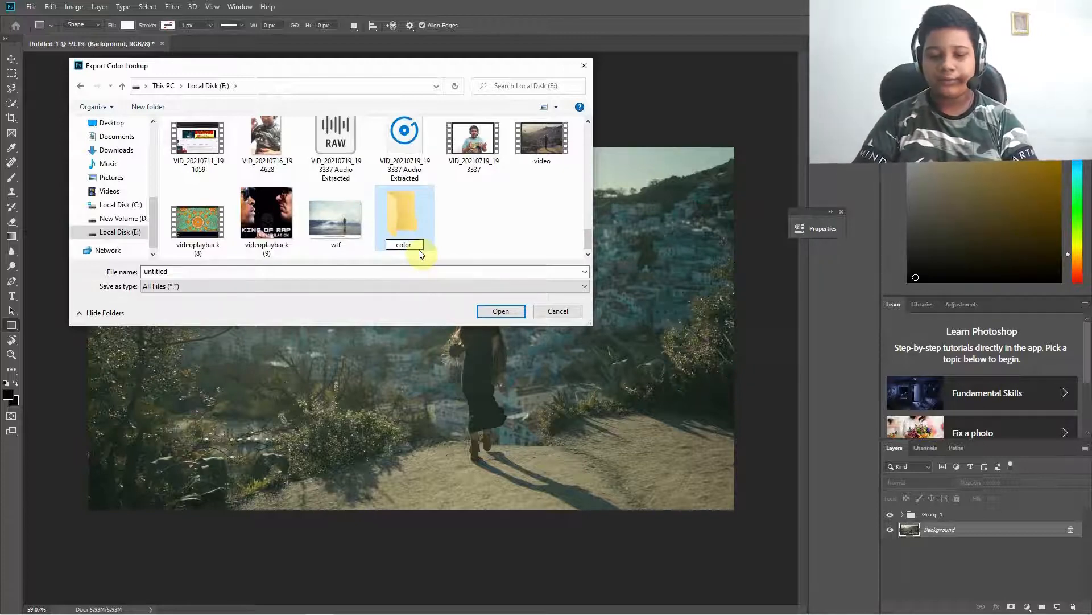
text( tutoriaal)
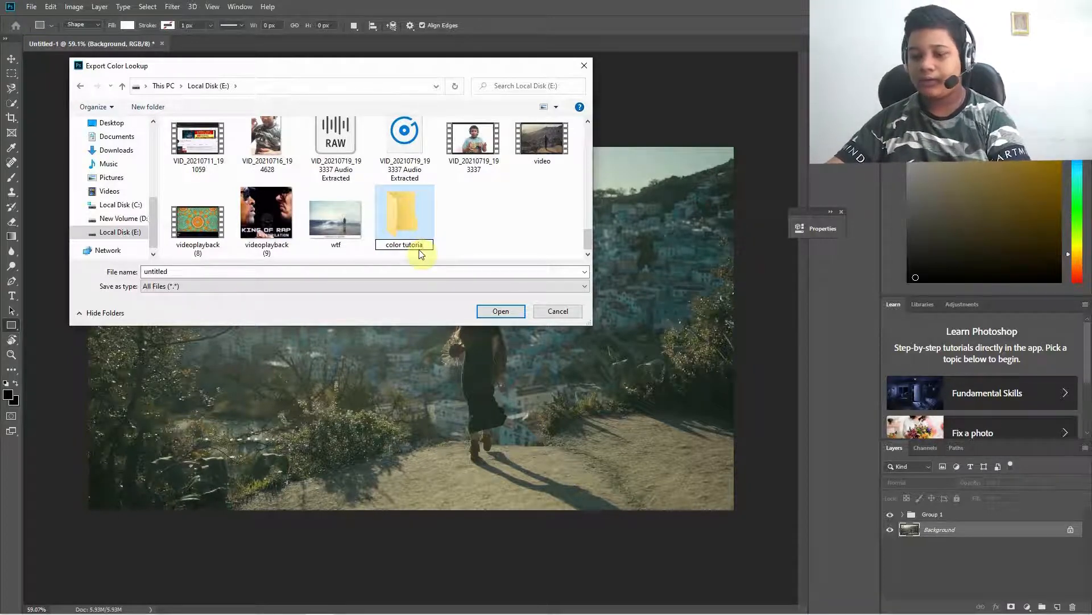
key(Return)
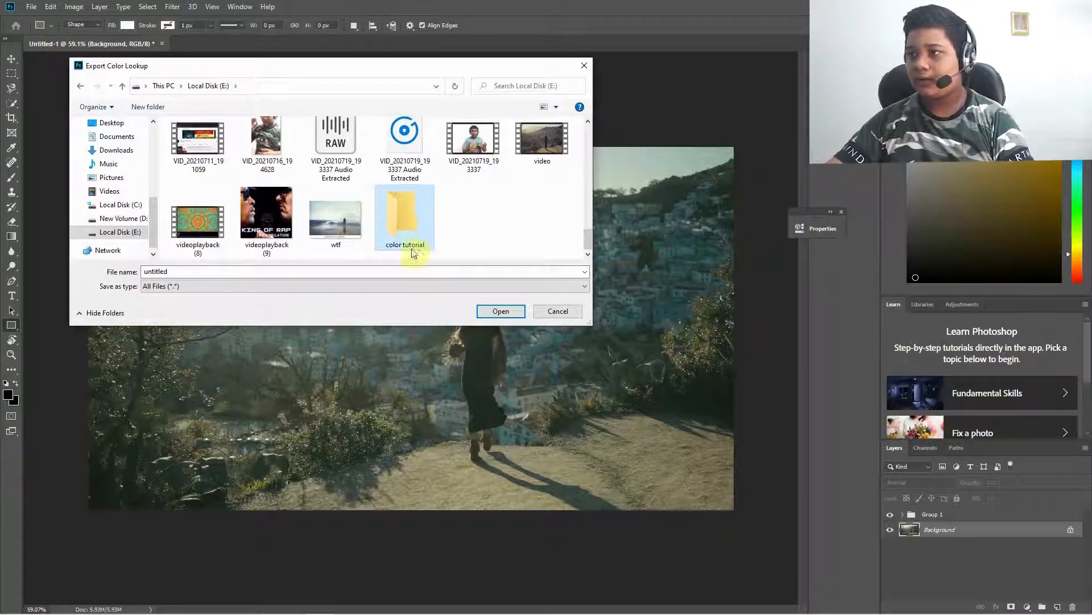
double_click(393, 225)
click(495, 312)
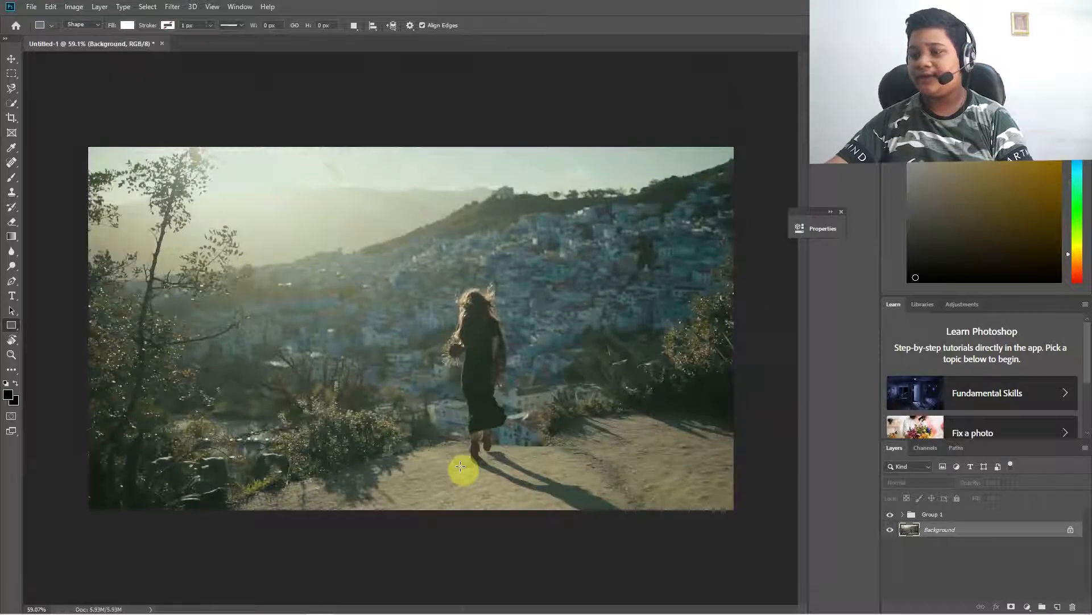
Step: Switch to Premiere Pro and change to the Color workspace for the video clip
mouse_move(472, 611)
click(405, 603)
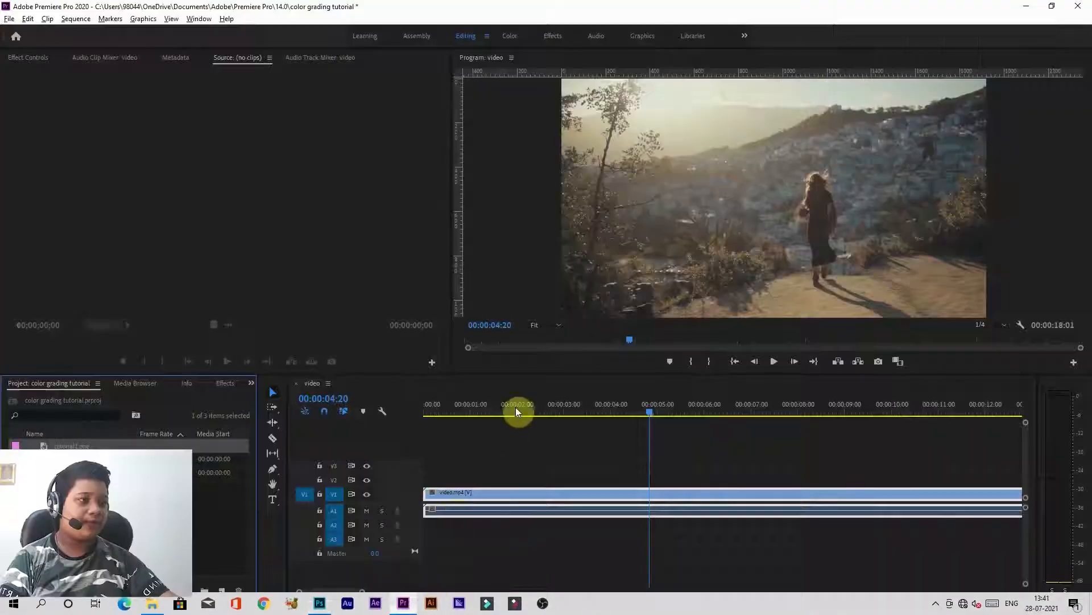
click(511, 39)
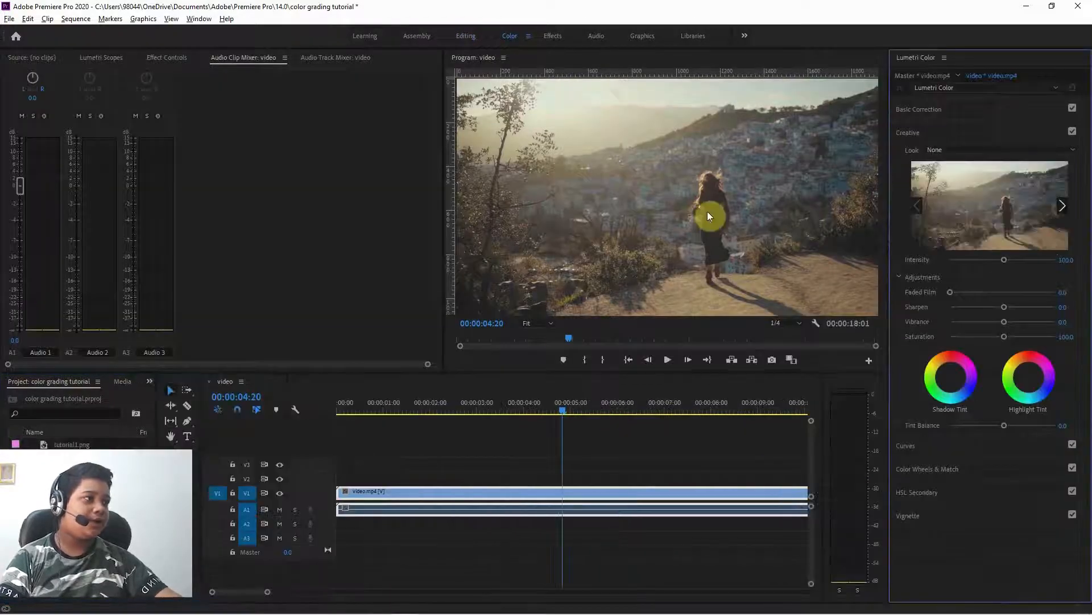
Step: Load untitled.3DL from the color tutorial folder on Local Disk (E:) as the clip's Creative look
click(949, 150)
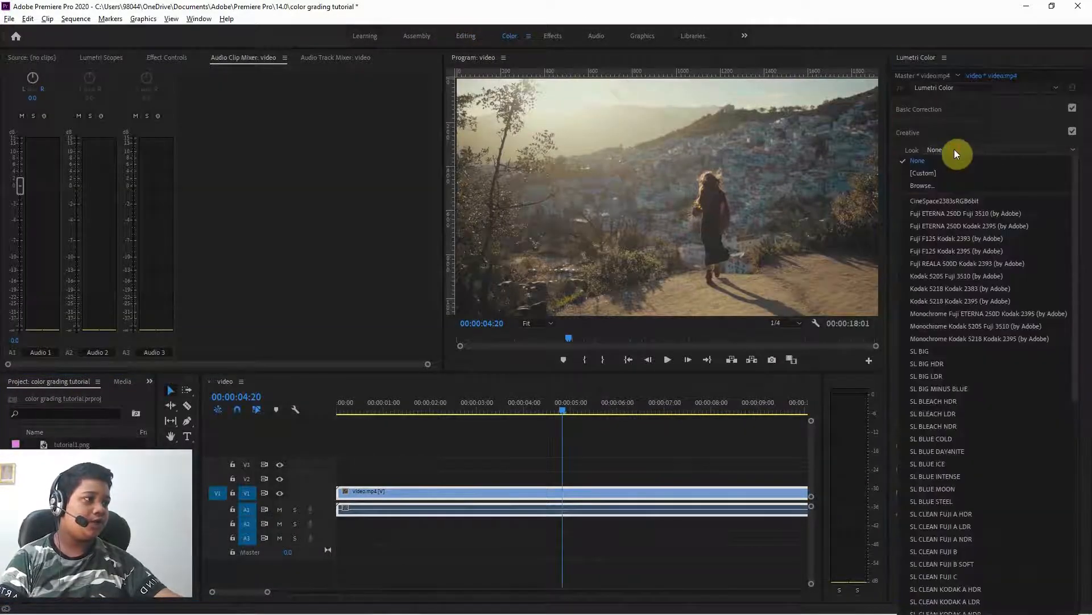
click(965, 186)
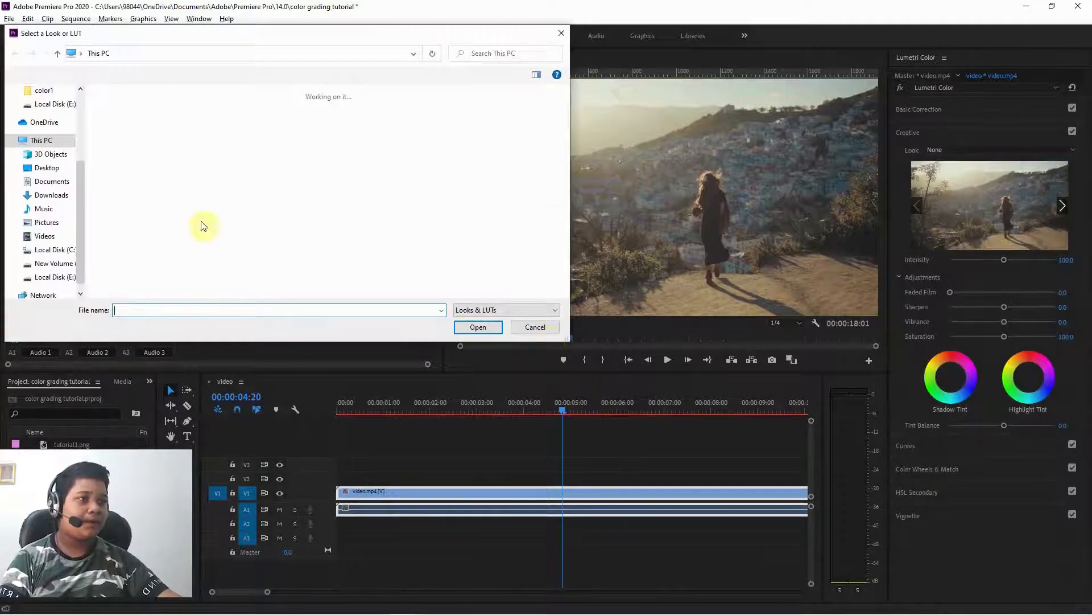
click(53, 265)
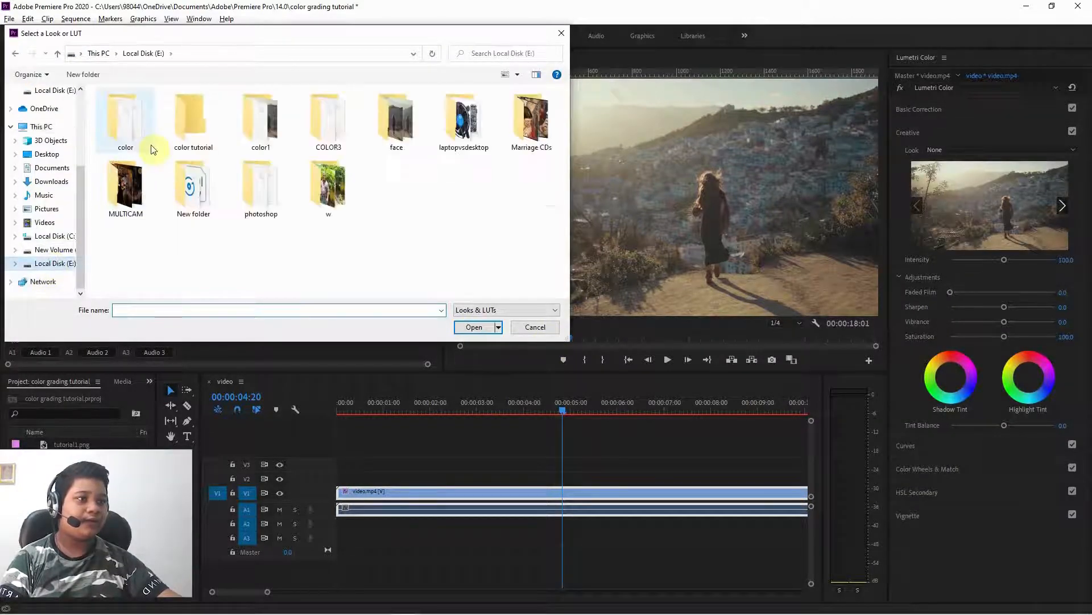
double_click(197, 135)
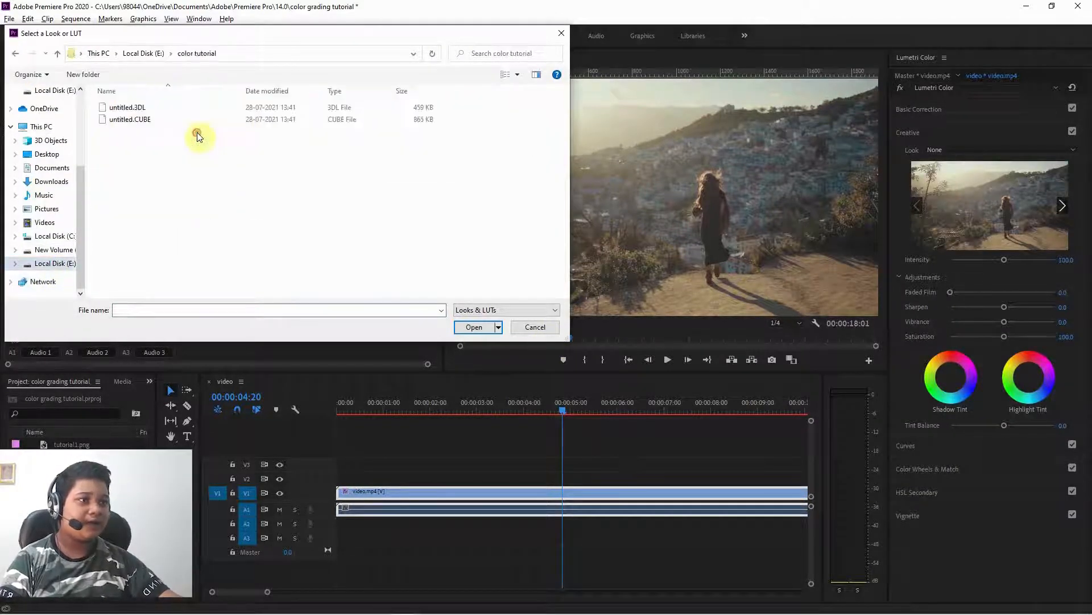
click(176, 108)
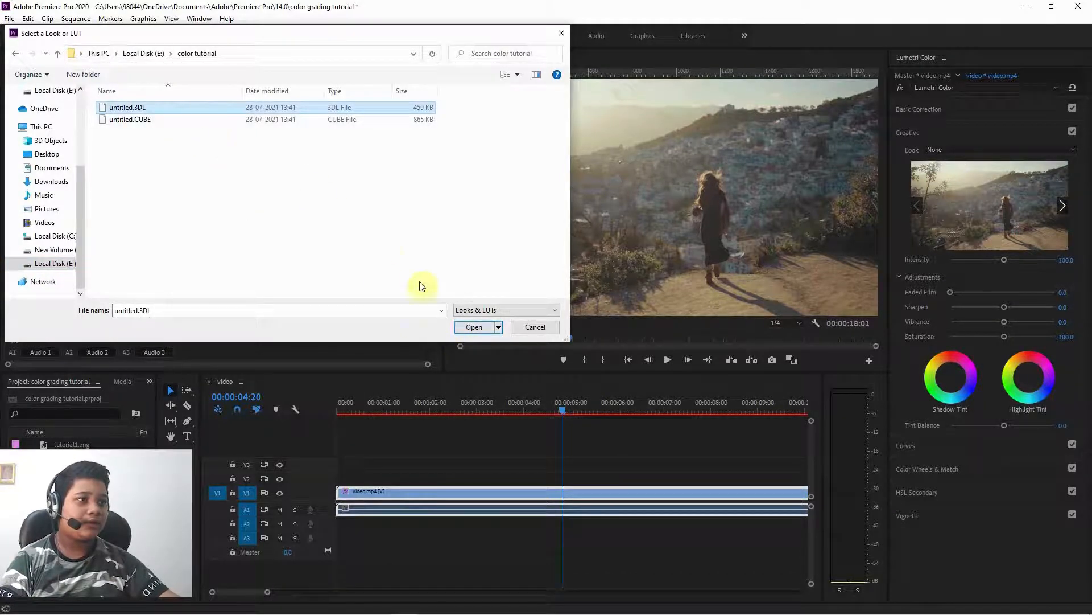
click(473, 328)
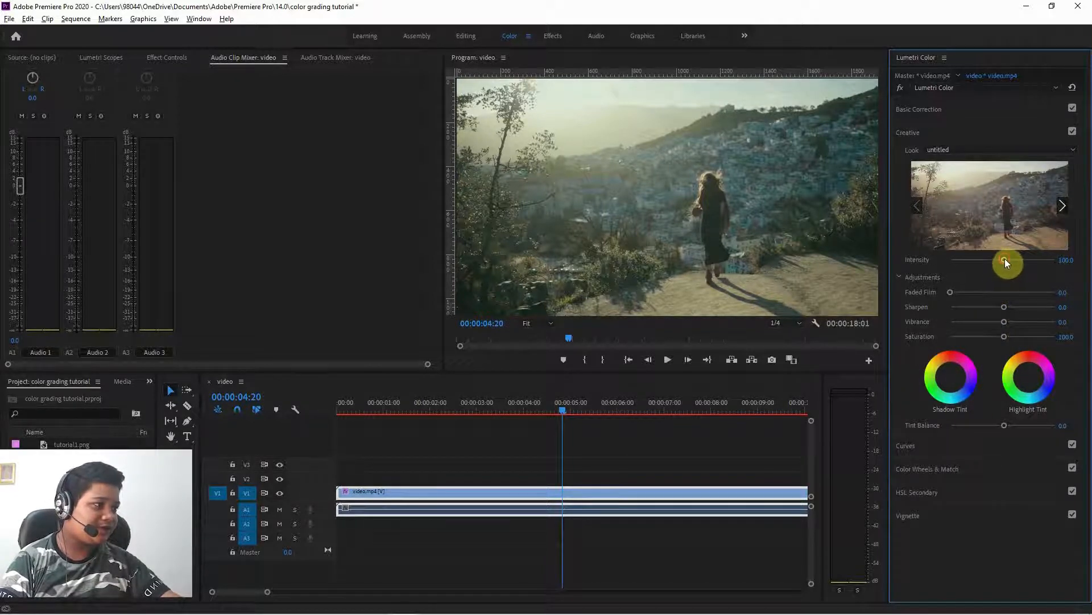
Step: Set the look's Intensity to 137.5, Sharpen to 18.9 and Saturation to 114.6, and adjust Vibrance very slightly
mouse_move(1016, 260)
mouse_down()
mouse_move(997, 260)
mouse_move(1013, 262)
mouse_up()
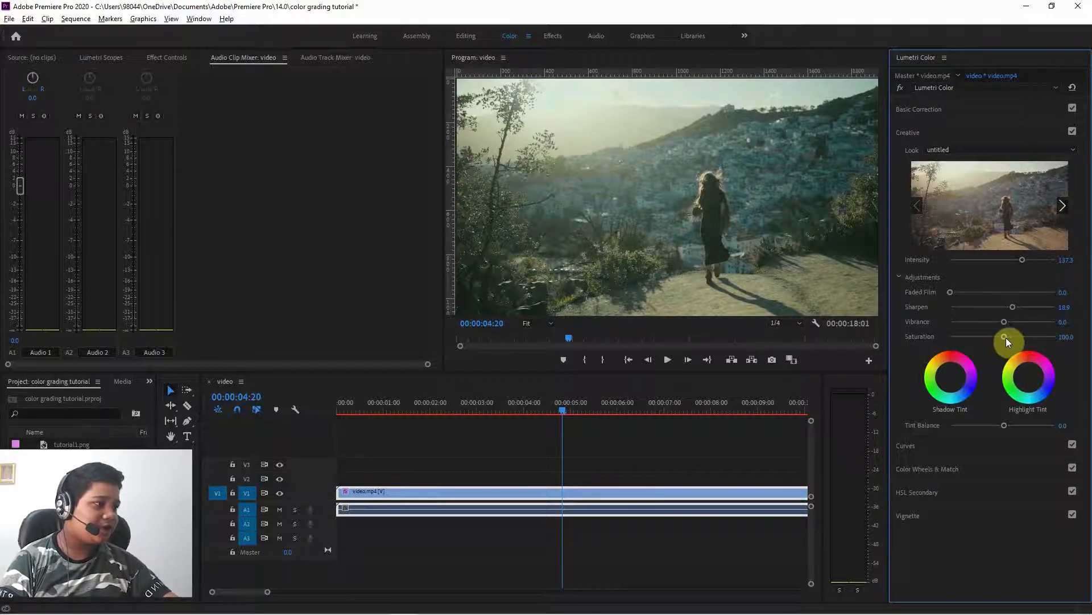
drag(1010, 338, 992, 320)
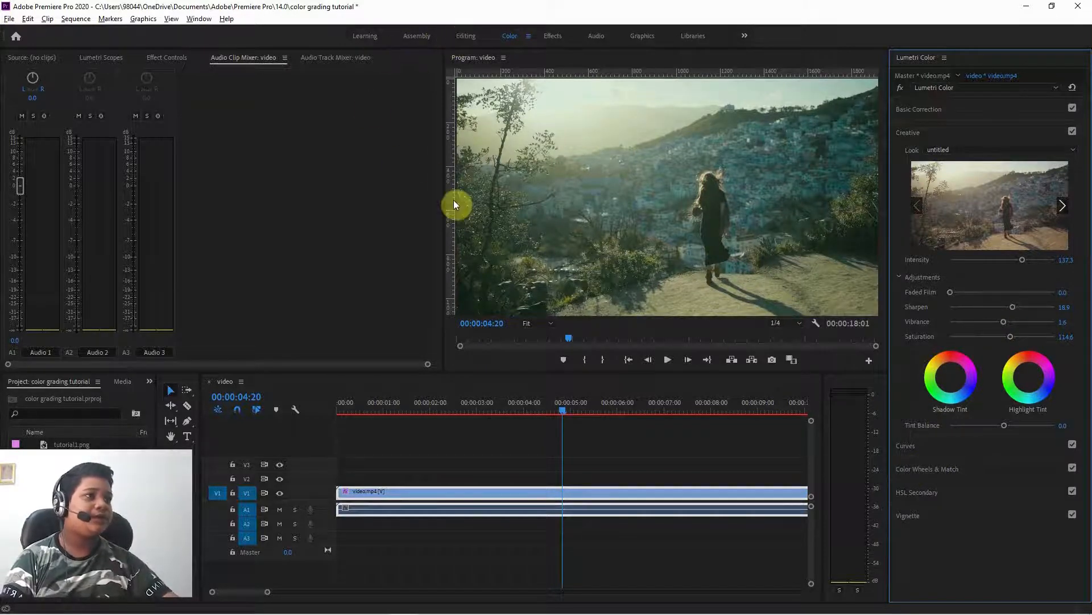
Step: Return to the Editing workspace and move the playhead to 00:00:07:01 to check the graded clip
key(alt+shift+3)
drag(556, 407, 753, 413)
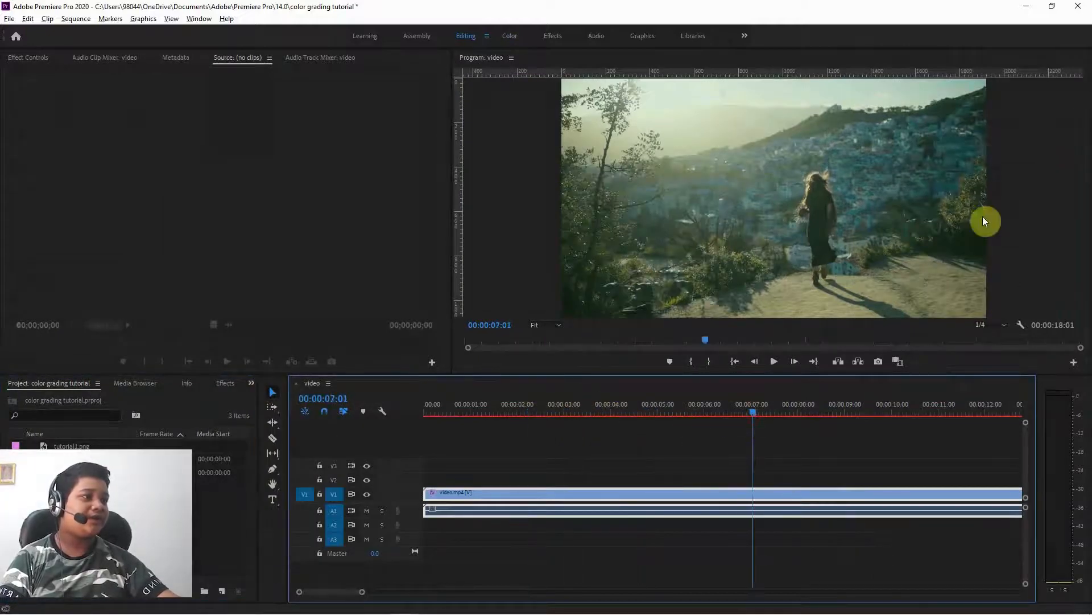